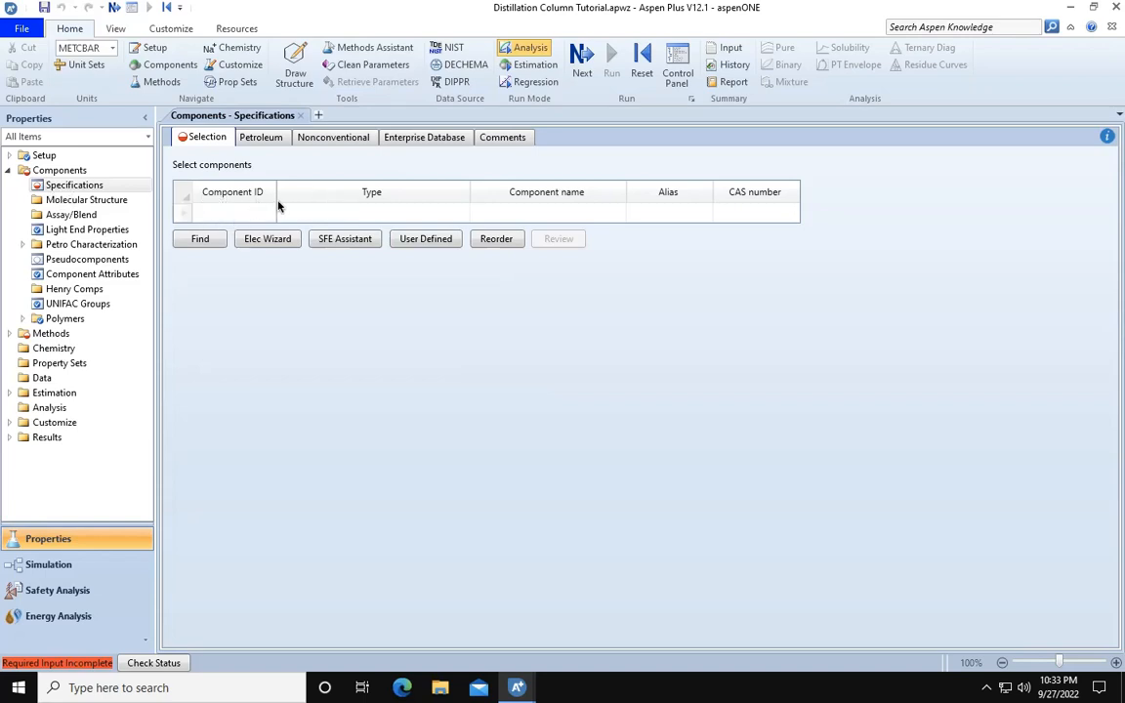
Step: Find the compound that exactly equals Ethanol in the databanks and add it to the component list
{"action": "left_click", "coordinate": [200, 239]}
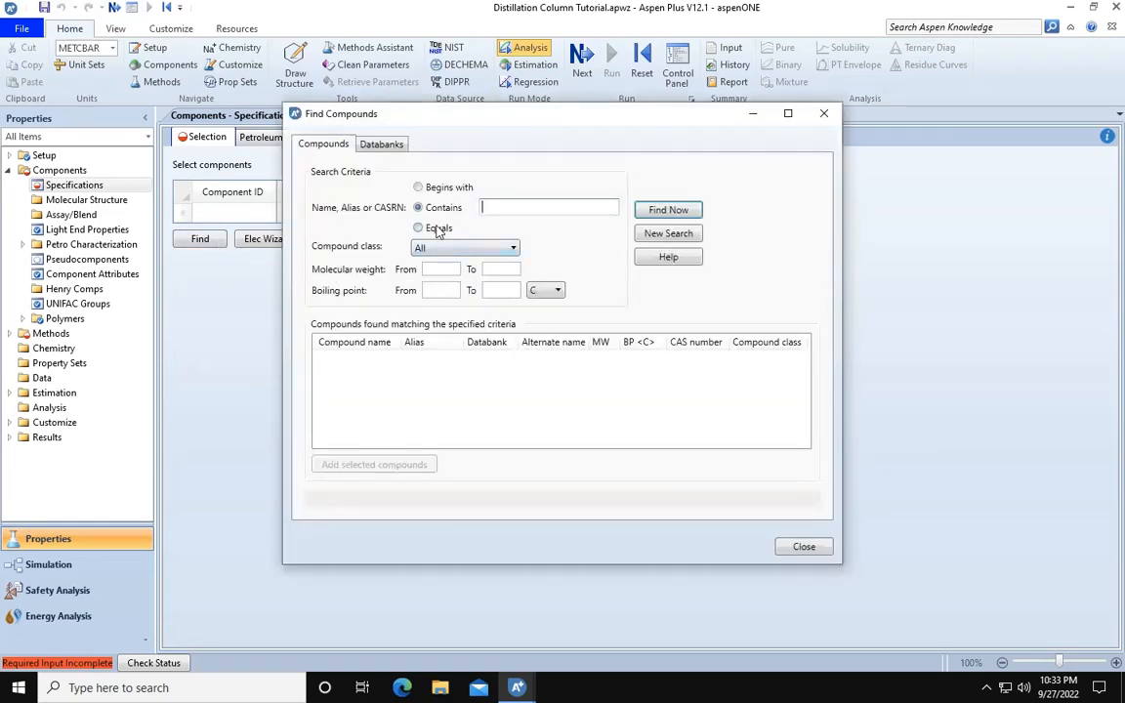
{"action": "left_click", "coordinate": [419, 229]}
{"action": "type", "text": "l"}
{"action": "left_click", "coordinate": [668, 210]}
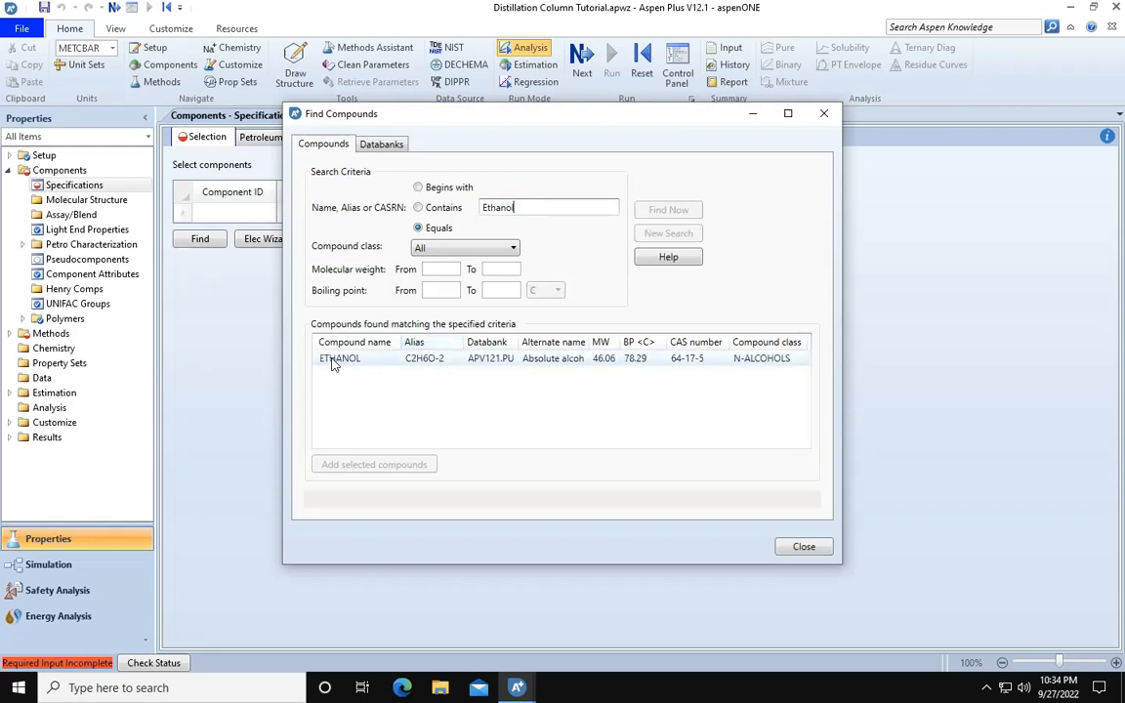
{"action": "left_click", "coordinate": [352, 363]}
{"action": "left_click", "coordinate": [361, 465]}
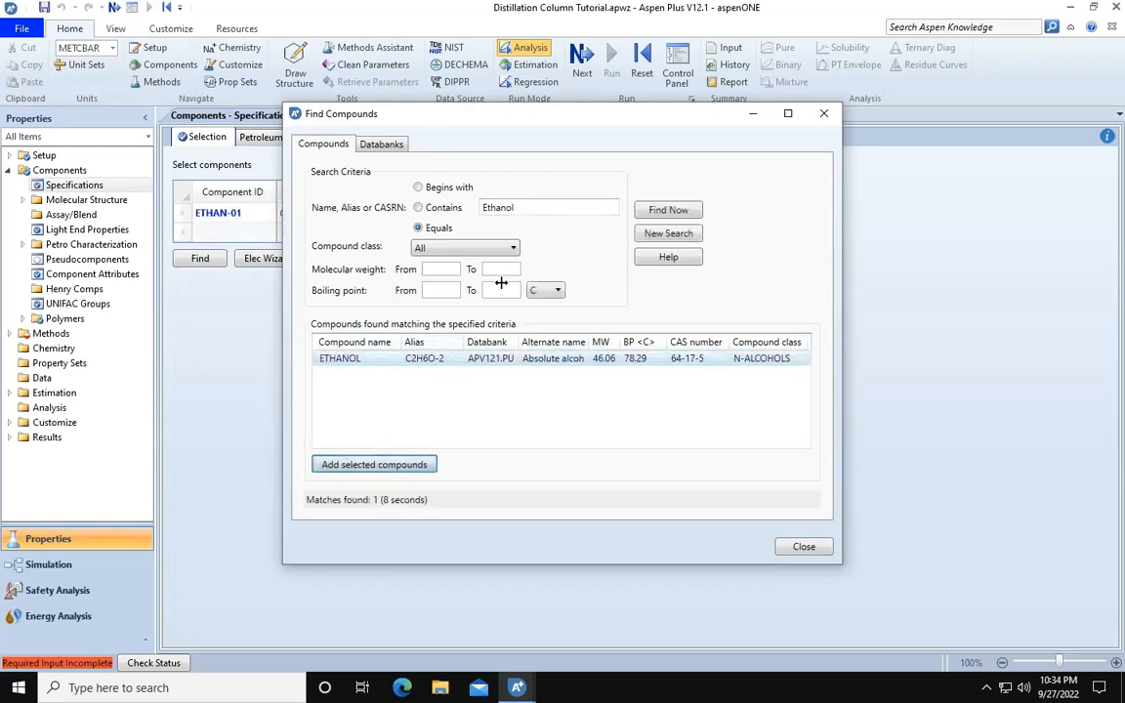
Step: Find the compound Water and add it to the component list as an additional component, then close the compound search
{"action": "left_click_drag", "start_coordinate": [530, 207], "coordinate": [459, 209]}
{"action": "key", "text": "BackSpace"}
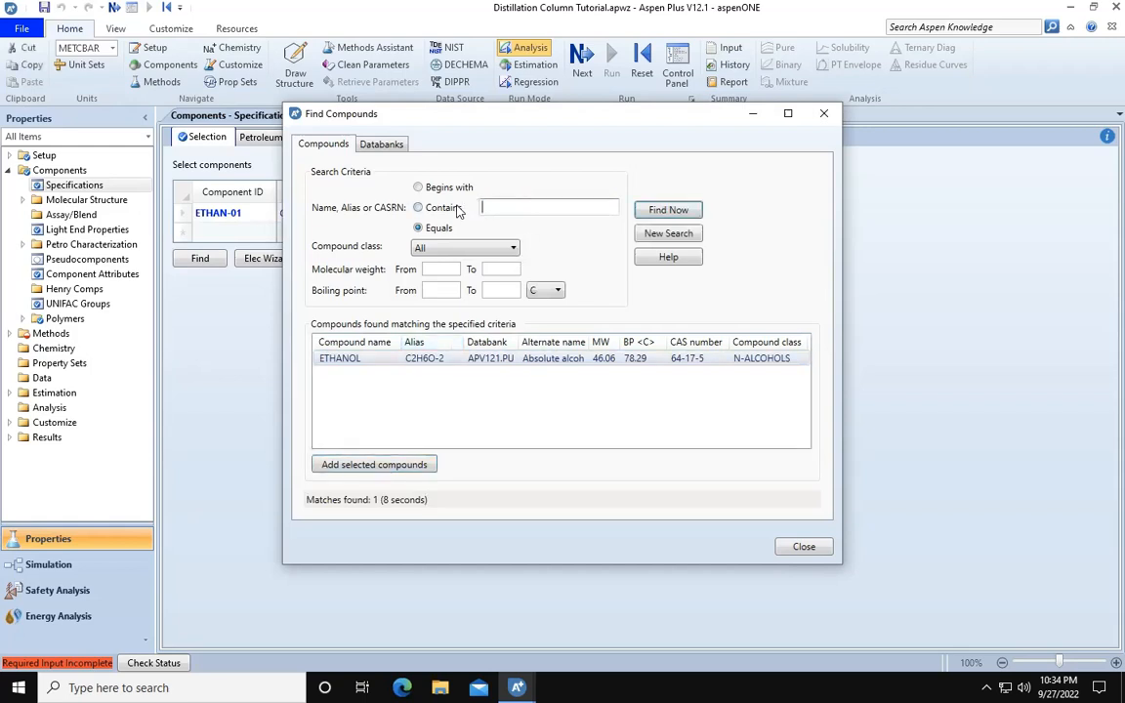
{"action": "left_click", "coordinate": [658, 212]}
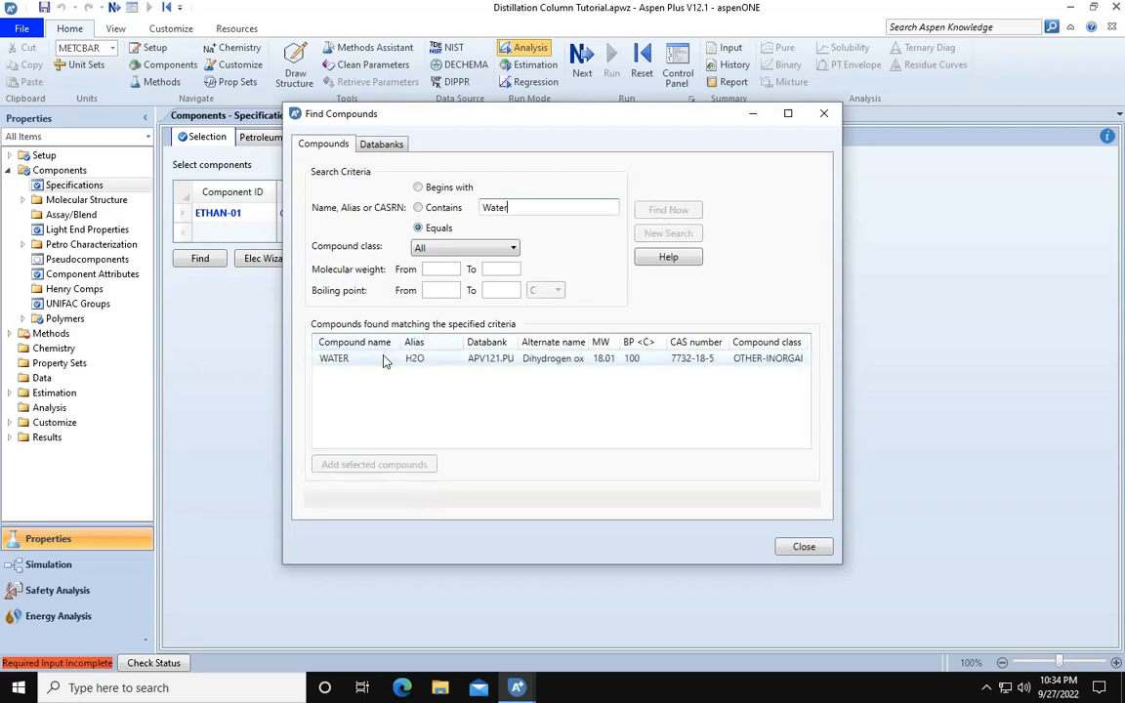
{"action": "left_click", "coordinate": [384, 360]}
{"action": "left_click", "coordinate": [367, 466]}
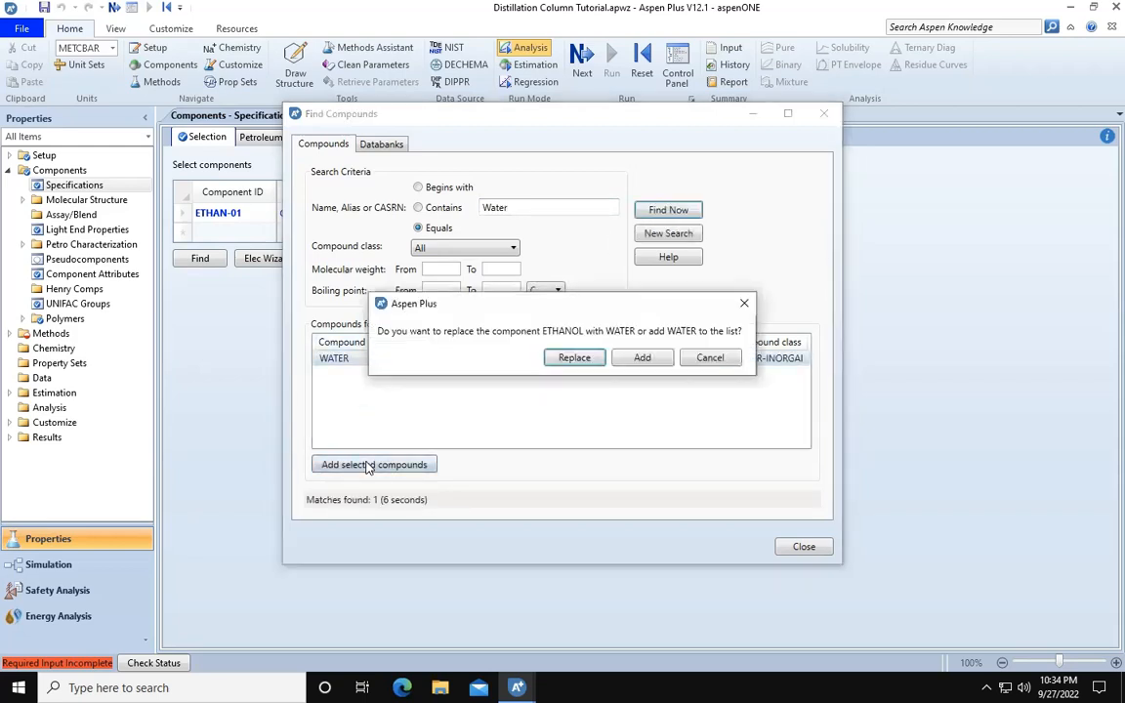
{"action": "left_click", "coordinate": [619, 362]}
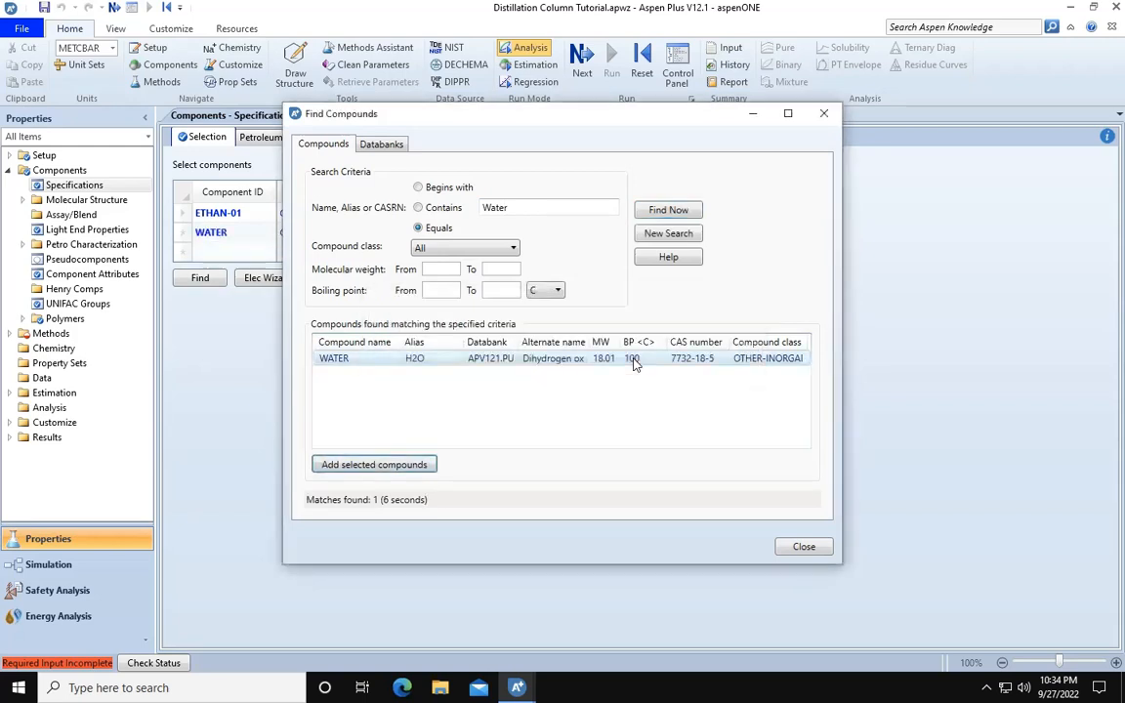
{"action": "left_click", "coordinate": [800, 549]}
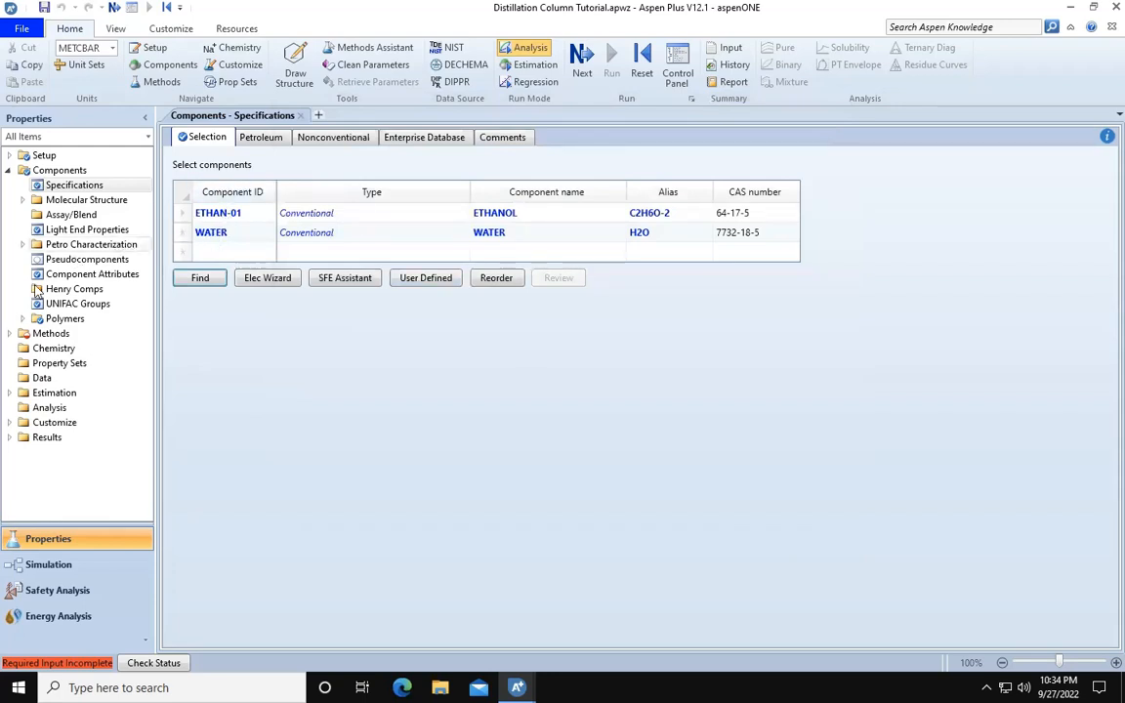
Step: In the Methods specifications, set the base method to NRTL and the free-water method to STEAMNBS
{"action": "left_click", "coordinate": [26, 334]}
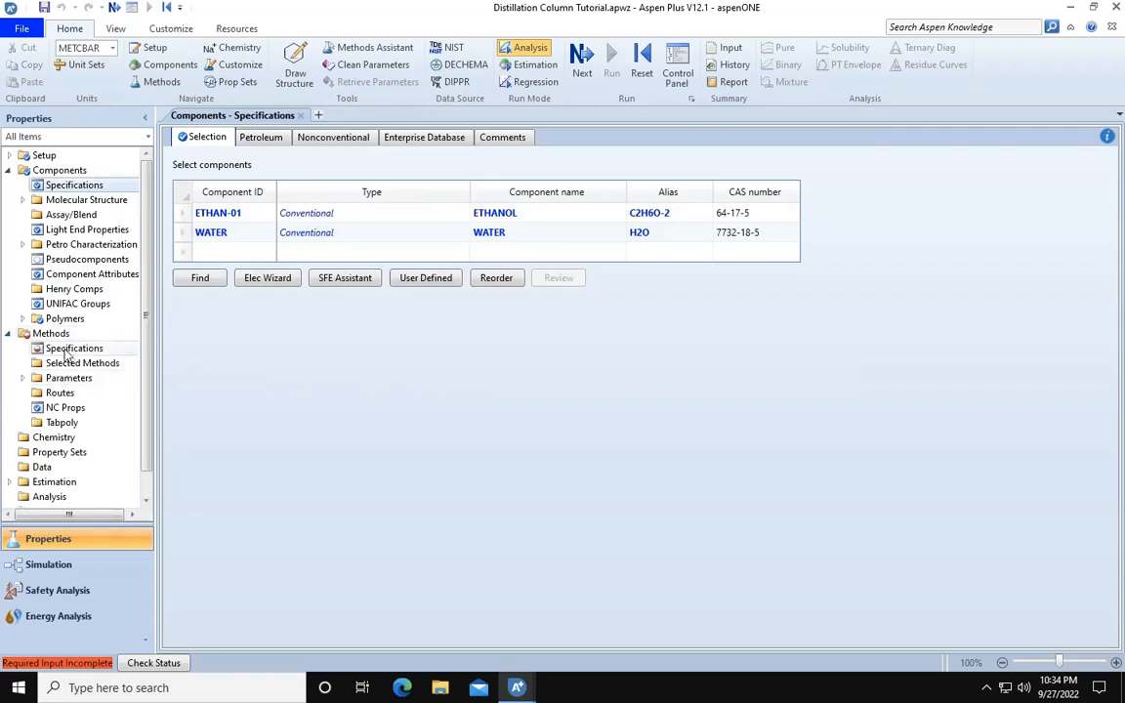
{"action": "left_click", "coordinate": [69, 349]}
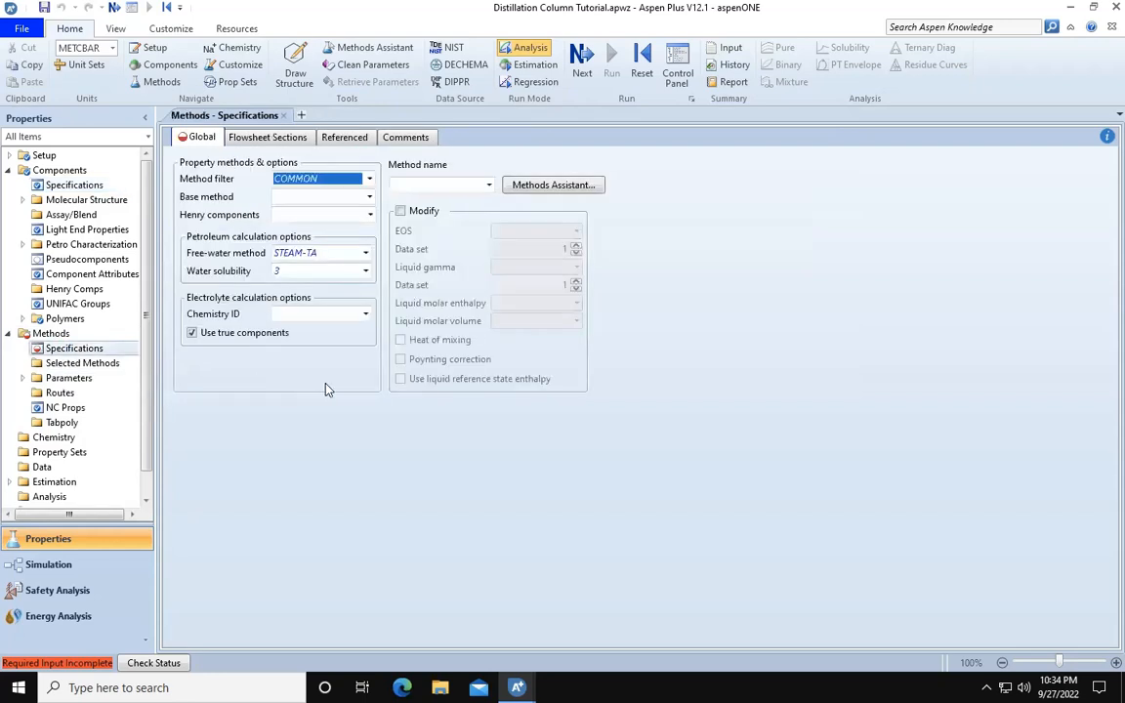
{"action": "left_click", "coordinate": [327, 389]}
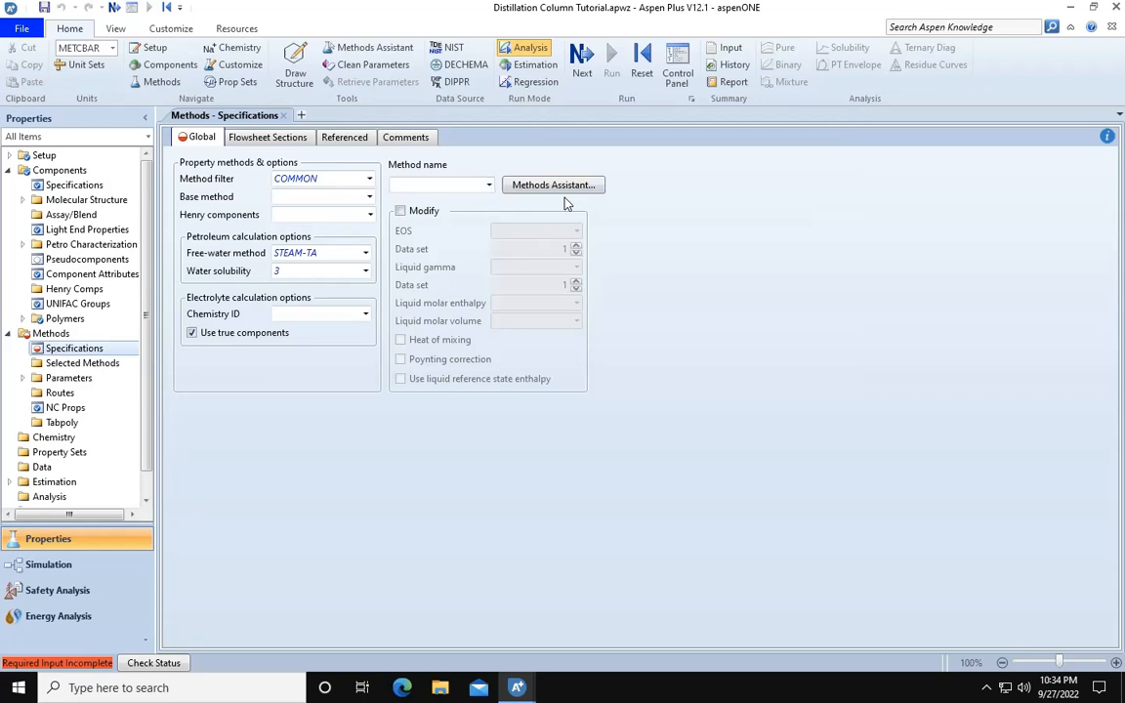
{"action": "left_click", "coordinate": [368, 201]}
{"action": "scroll", "coordinate": [303, 285], "scroll_direction": "down", "scroll_amount": 1}
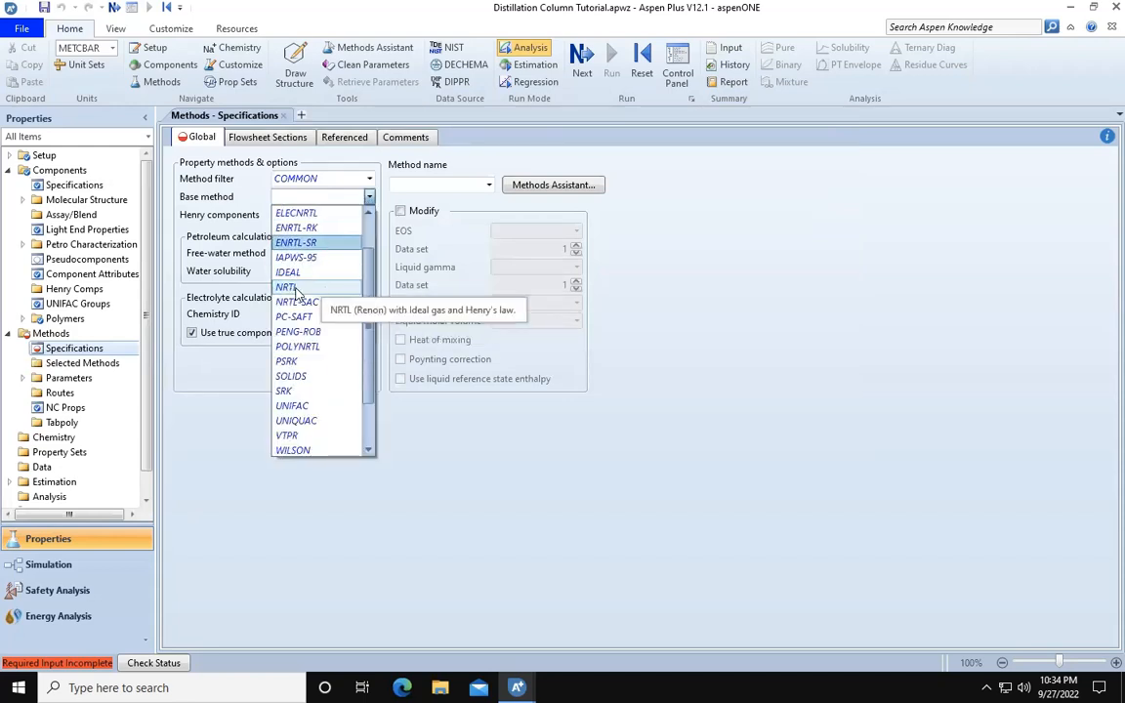
{"action": "left_click", "coordinate": [289, 287]}
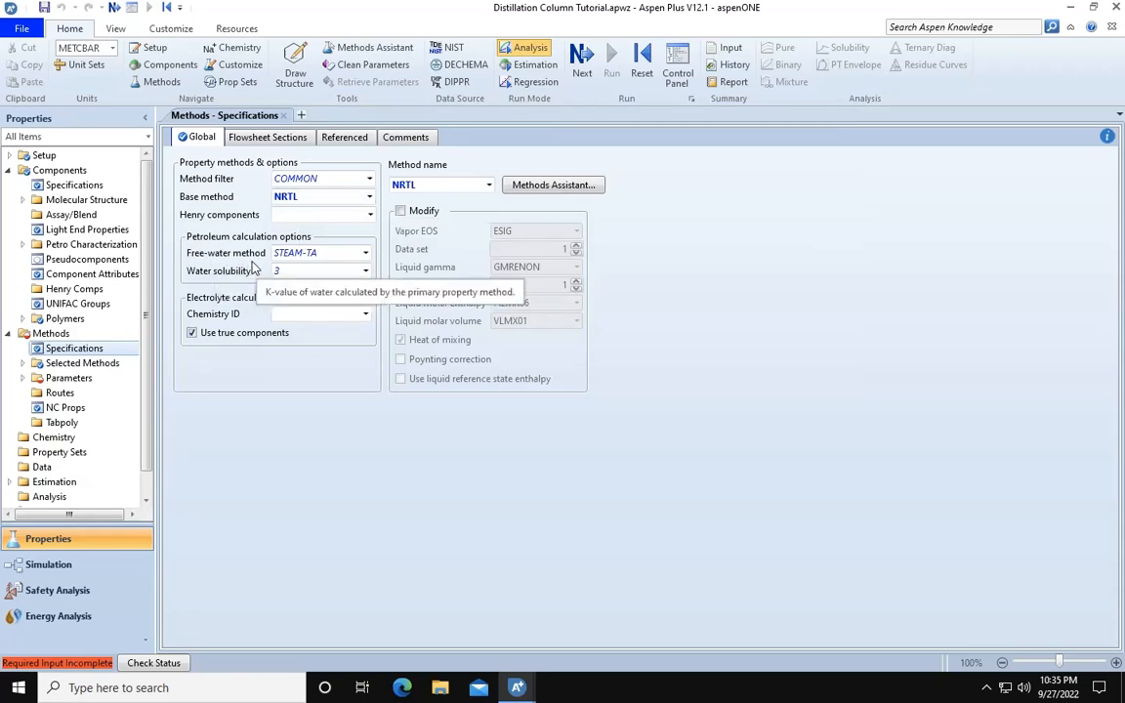
{"action": "left_click", "coordinate": [365, 253]}
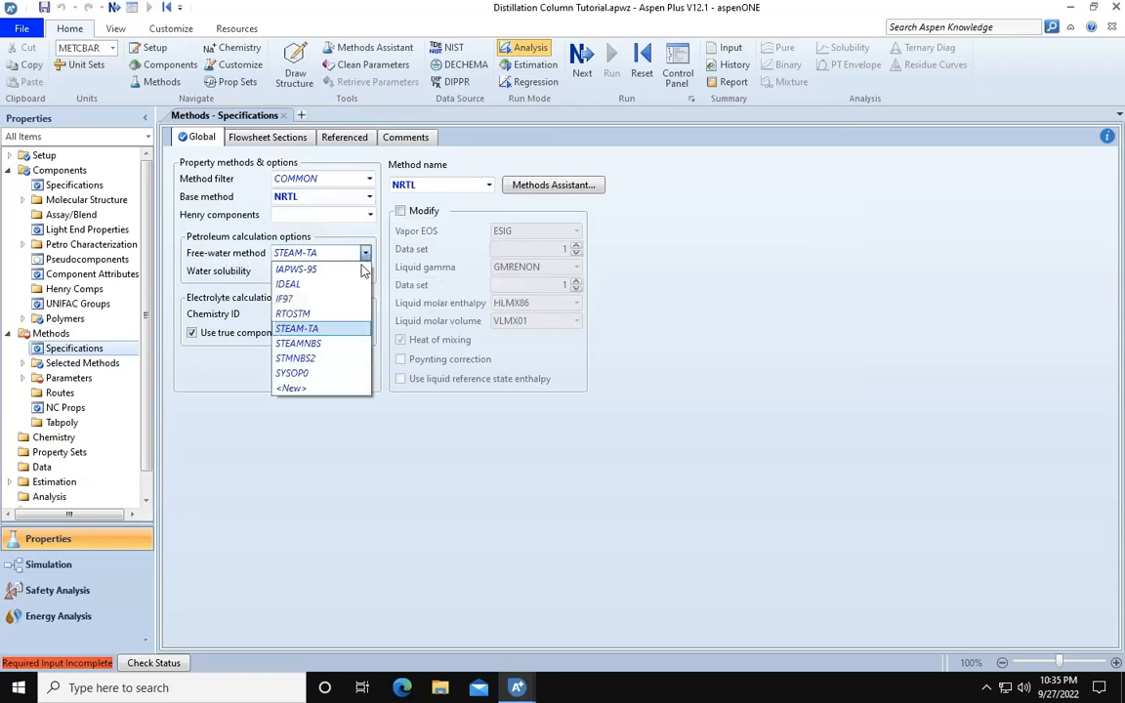
{"action": "left_click", "coordinate": [327, 344]}
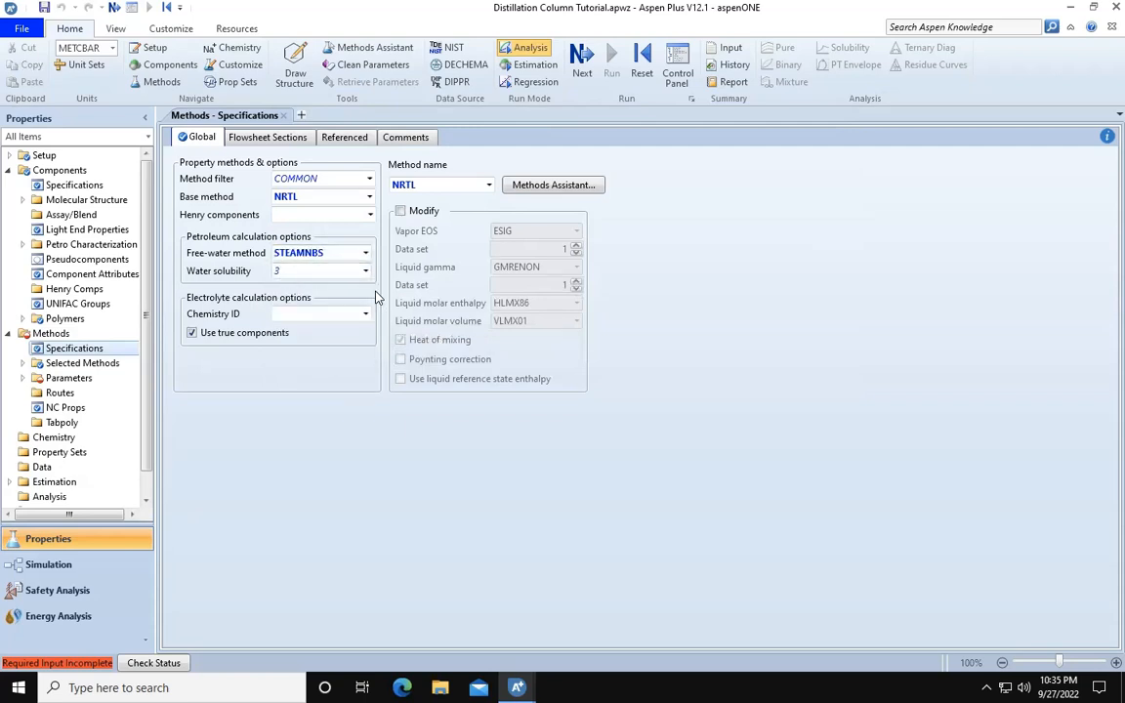
Step: Open the binary interaction parameters to complete the required property input, and collapse the Methods and Components folders
{"action": "left_click", "coordinate": [23, 377]}
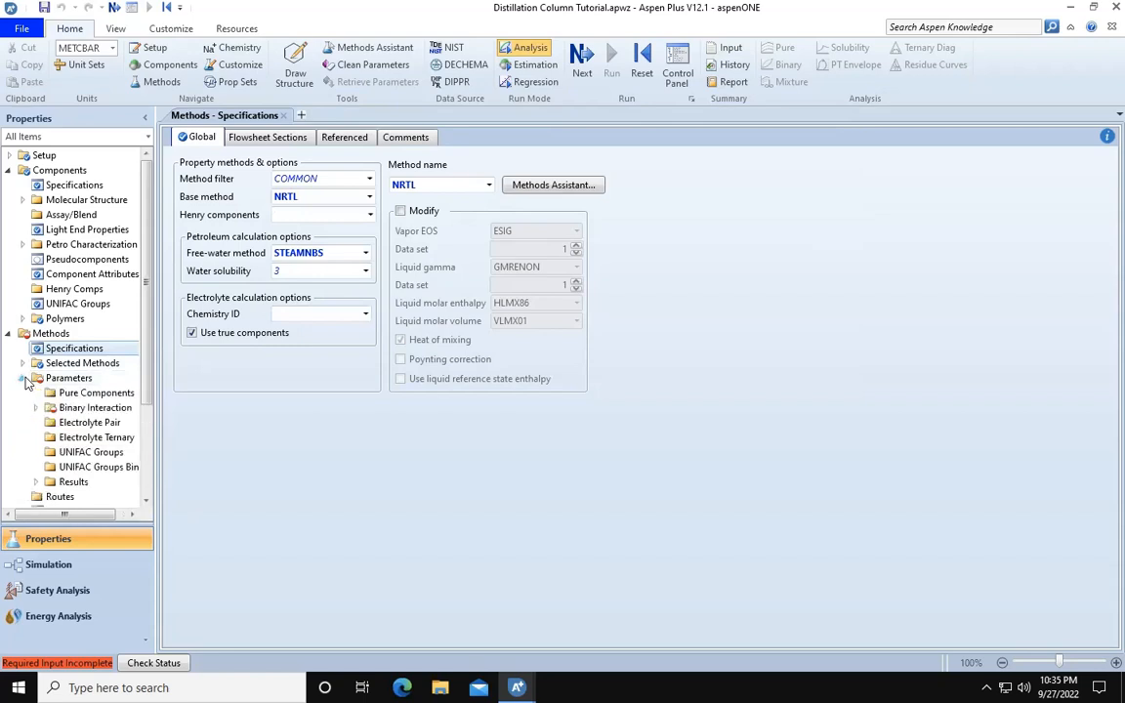
{"action": "left_click", "coordinate": [85, 410]}
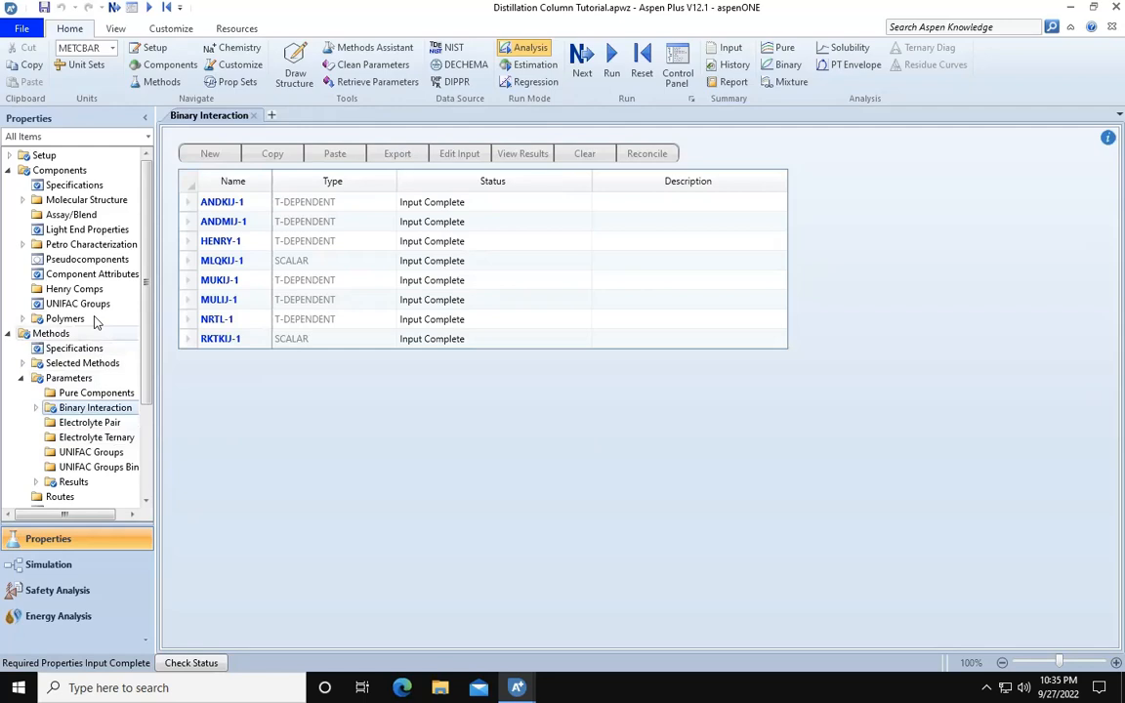
{"action": "scroll", "coordinate": [56, 444], "scroll_direction": "down", "scroll_amount": 3}
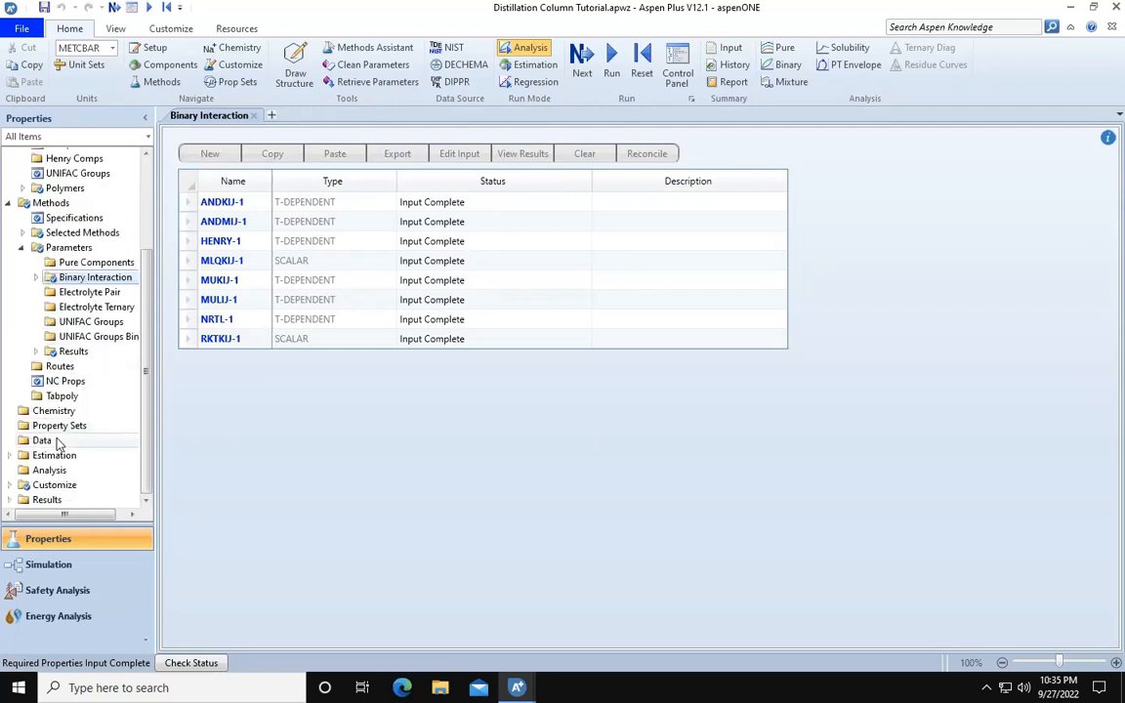
{"action": "scroll", "coordinate": [56, 444], "scroll_direction": "up", "scroll_amount": 3}
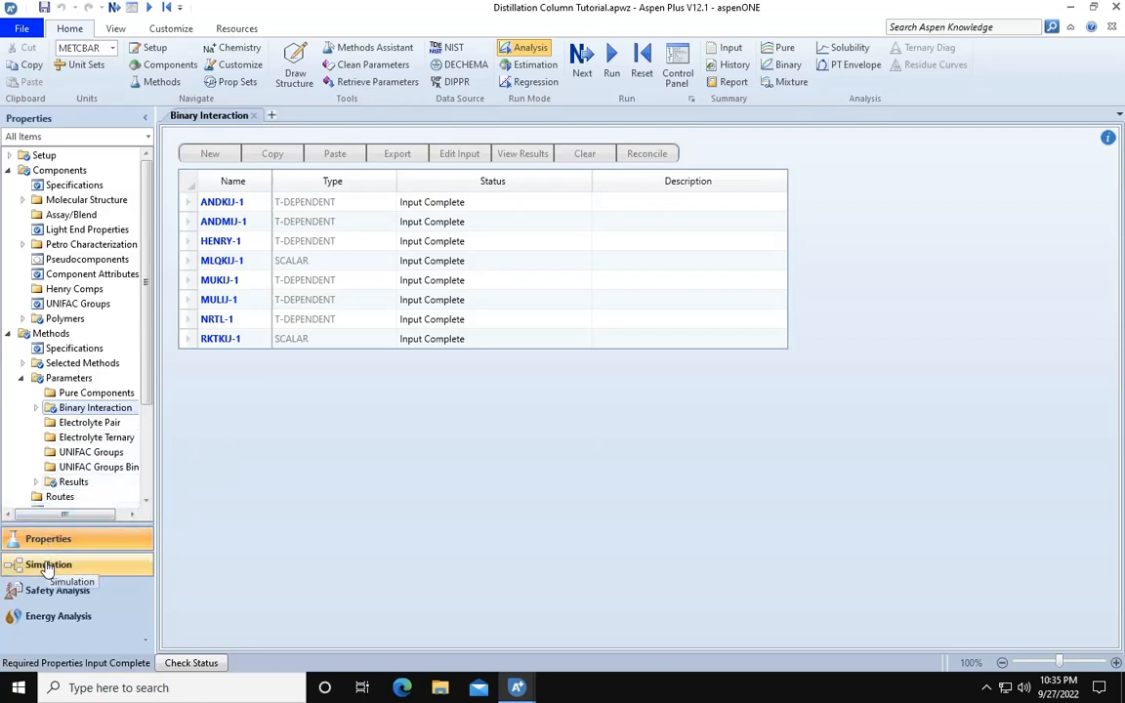
{"action": "double_click", "coordinate": [28, 335]}
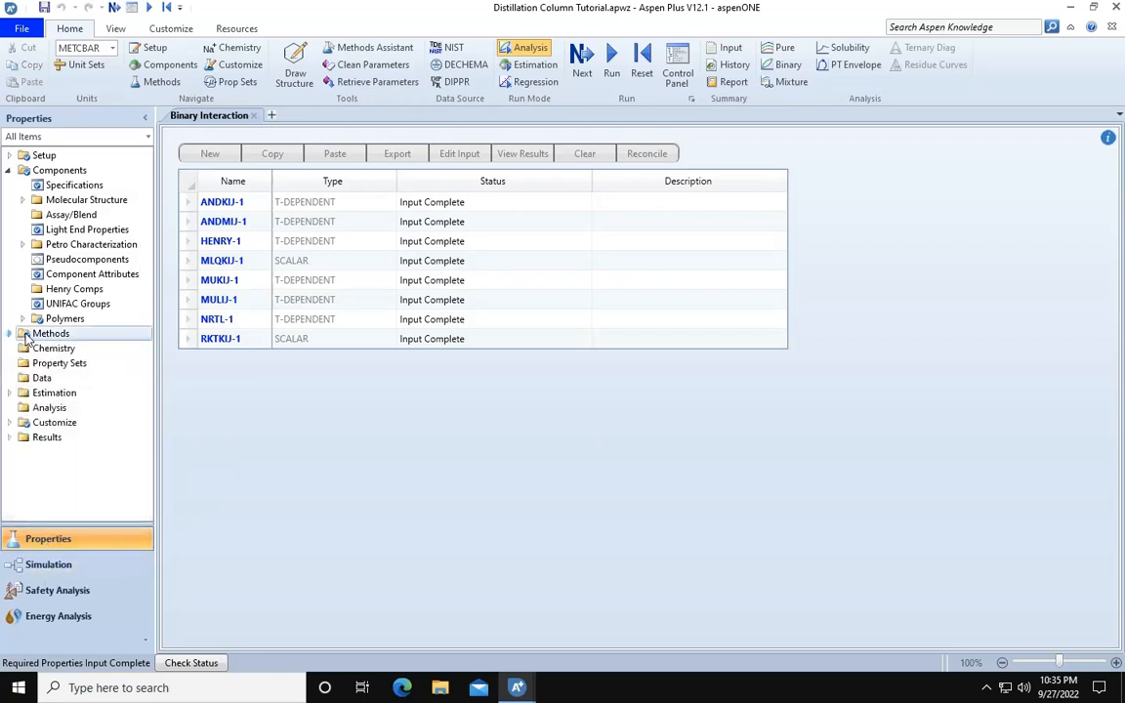
{"action": "double_click", "coordinate": [25, 174]}
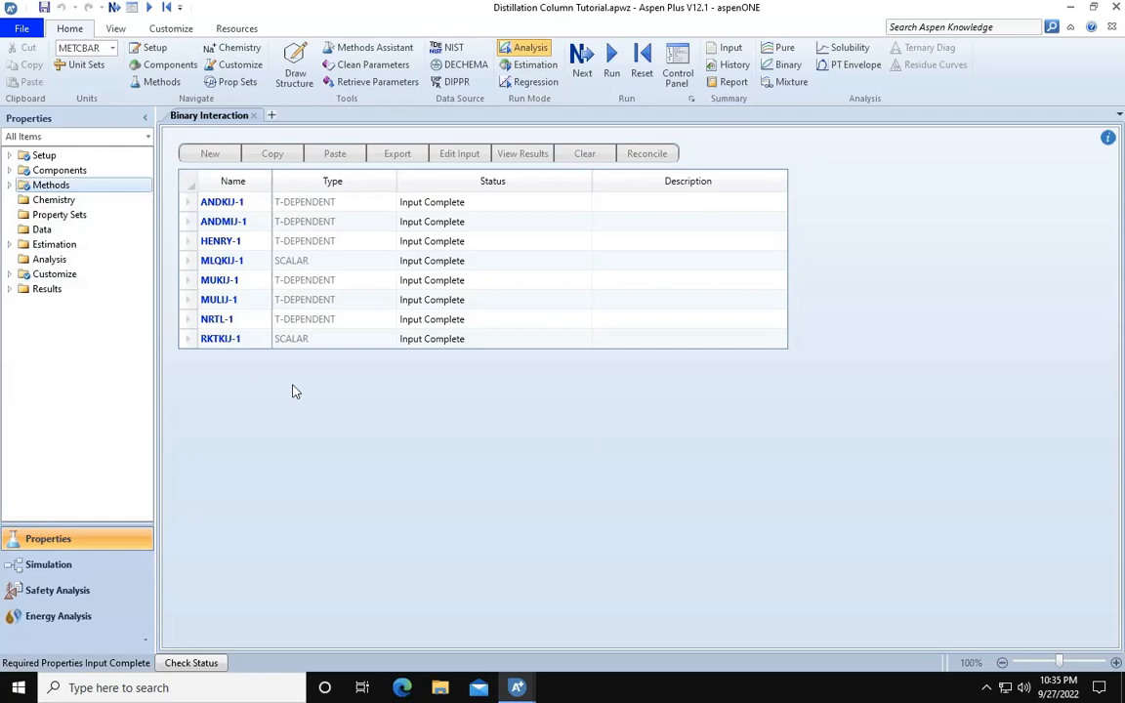
Step: Switch to the Simulation environment and place a horizontal material stream on the main flowsheet
{"action": "left_click", "coordinate": [60, 567]}
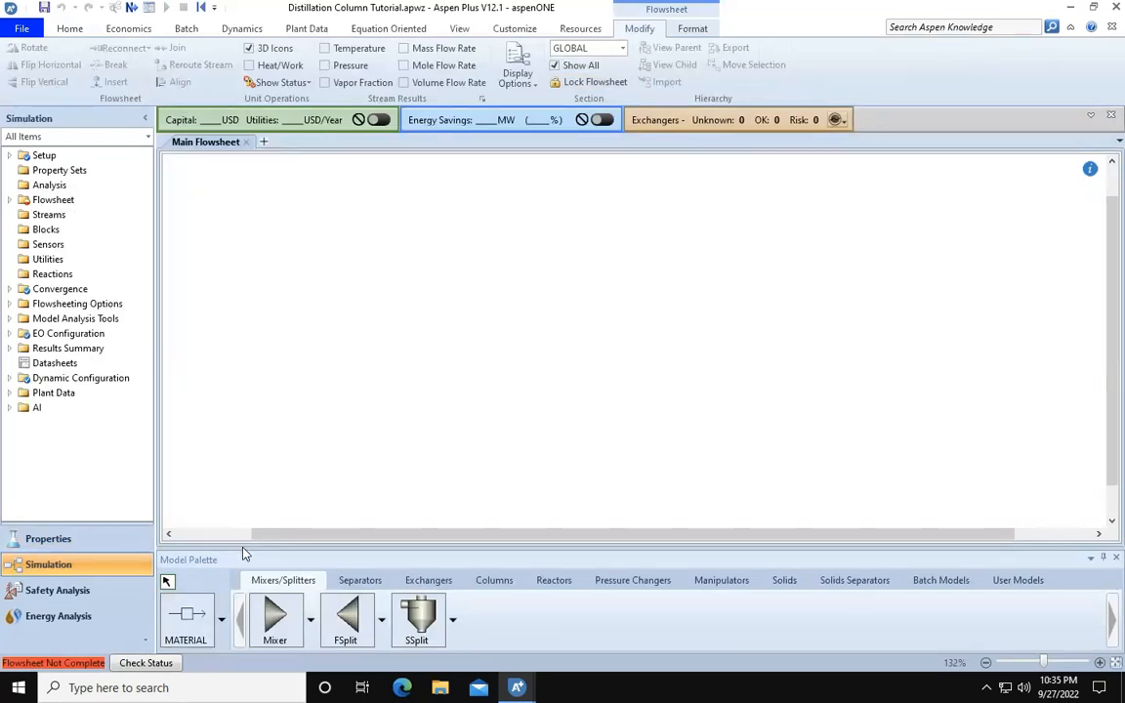
{"action": "left_click", "coordinate": [193, 620]}
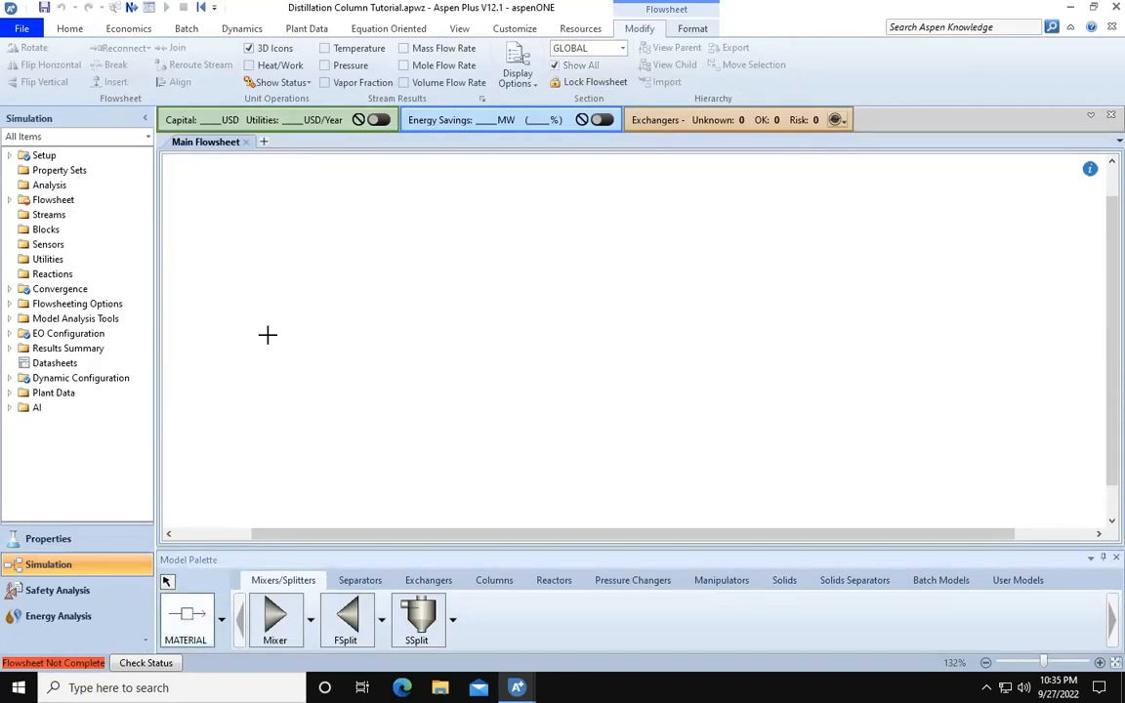
{"action": "left_click", "coordinate": [368, 302]}
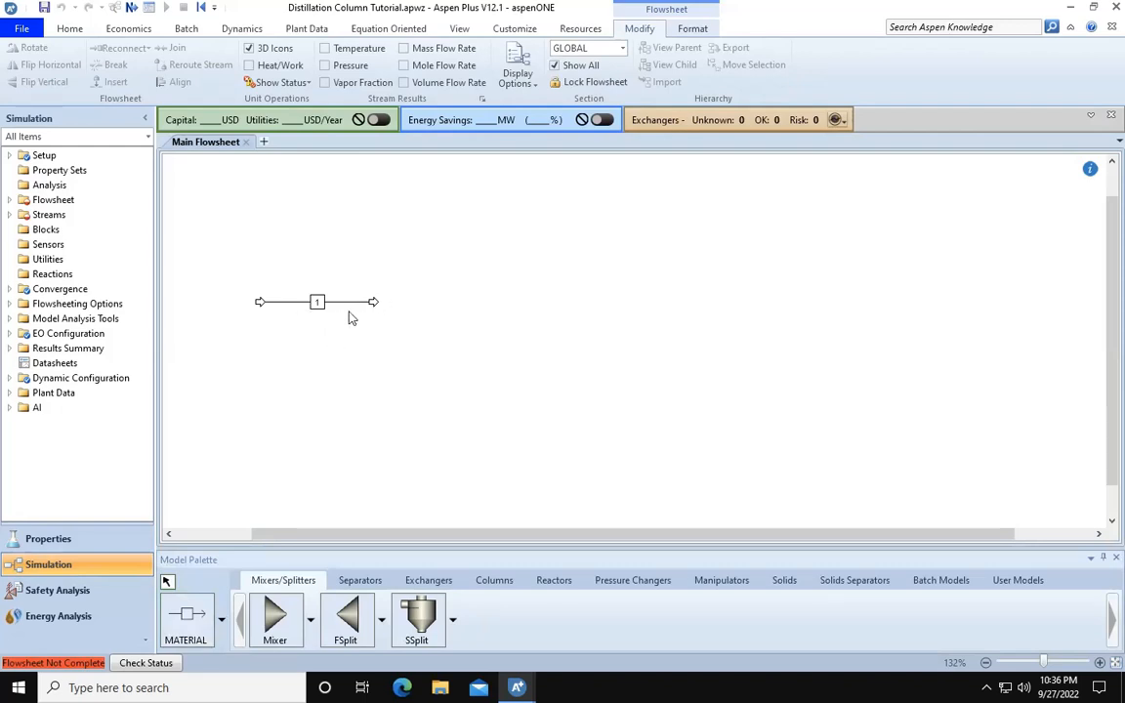
Step: Open the input specifications of material stream 1 and set its temperature to 200 F
{"action": "left_click", "coordinate": [293, 304]}
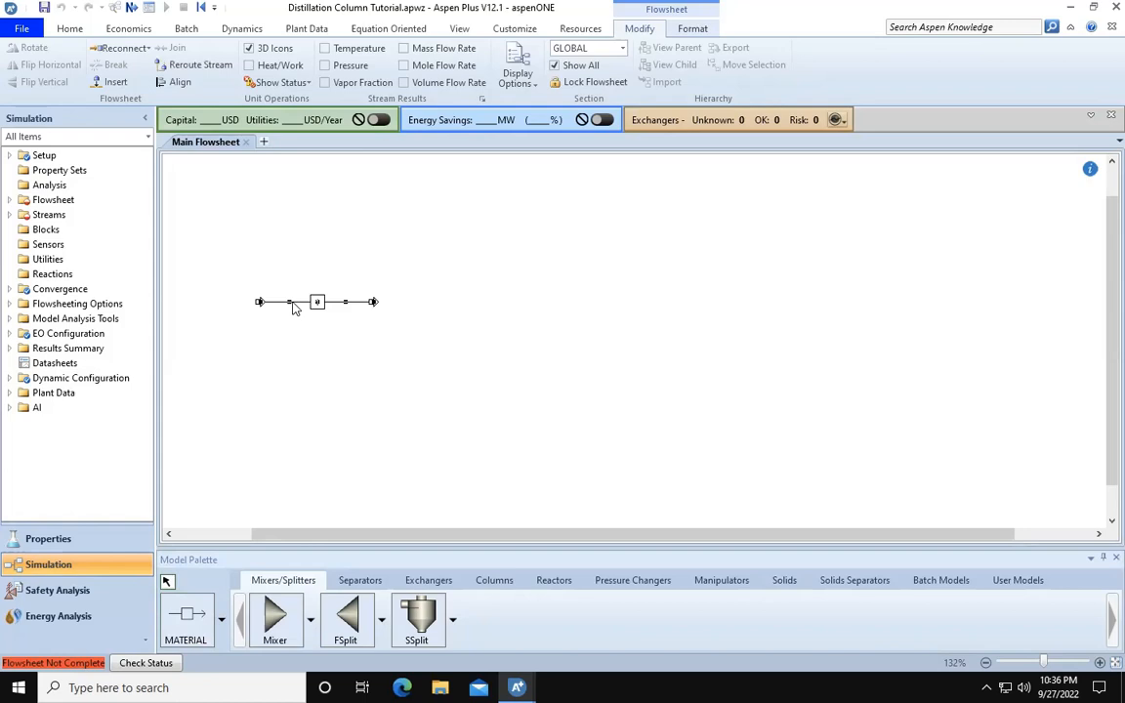
{"action": "double_click", "coordinate": [293, 305]}
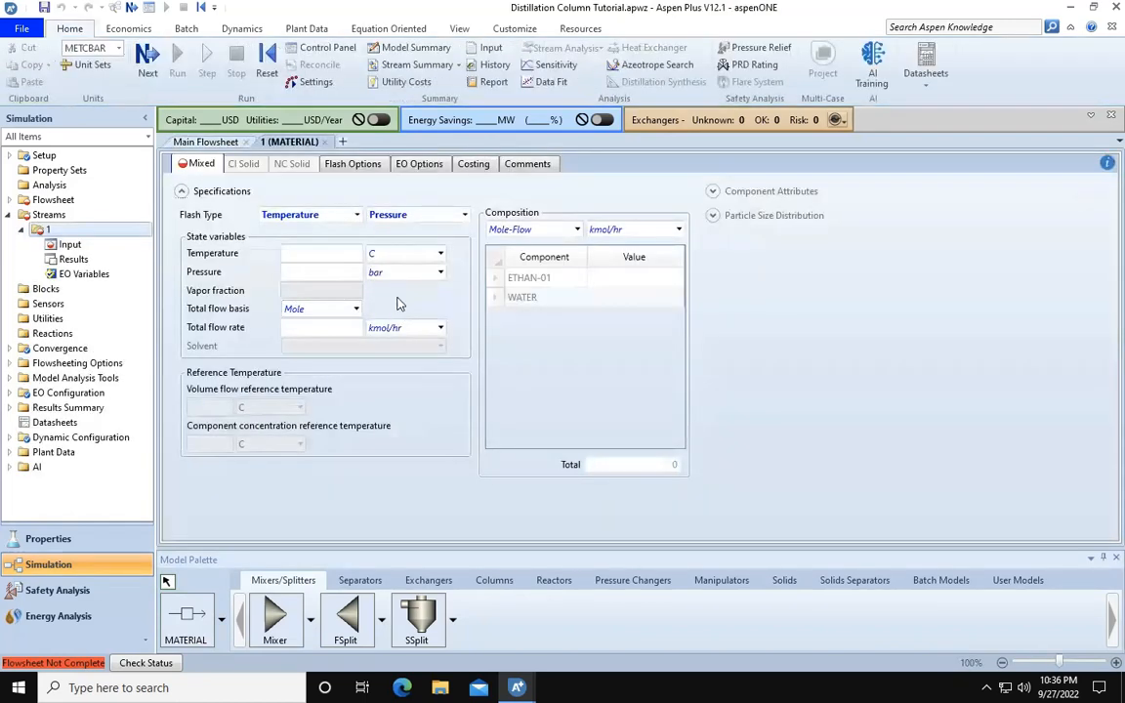
{"action": "left_click", "coordinate": [337, 256]}
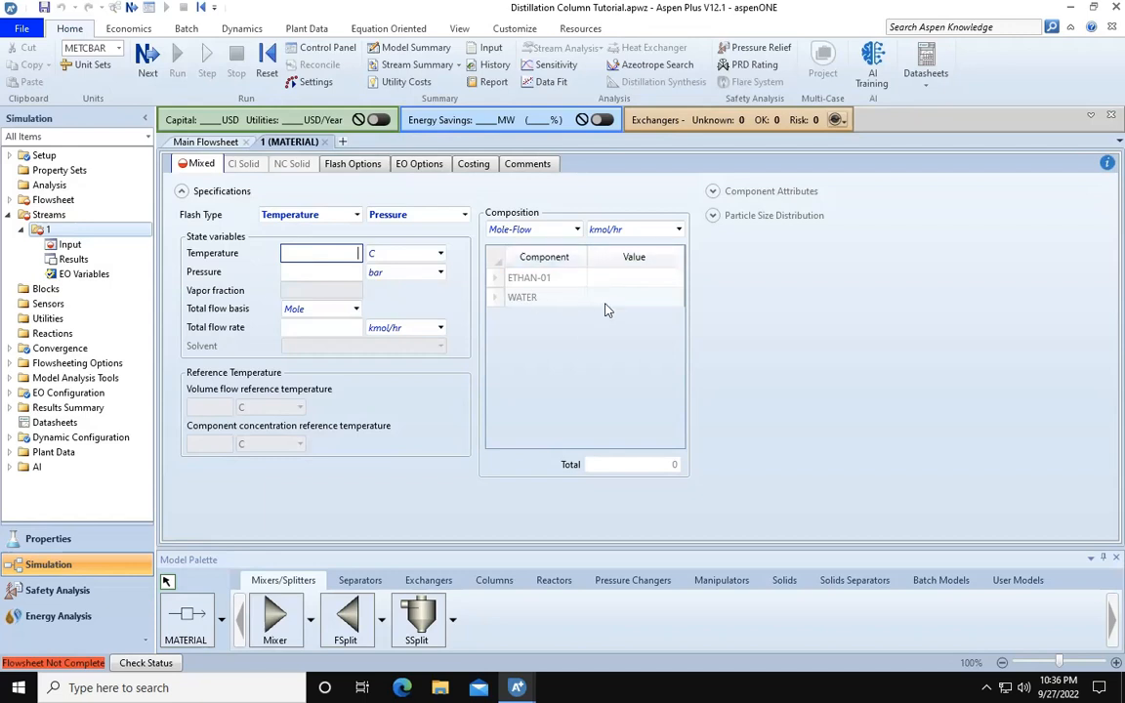
{"action": "left_click", "coordinate": [441, 253]}
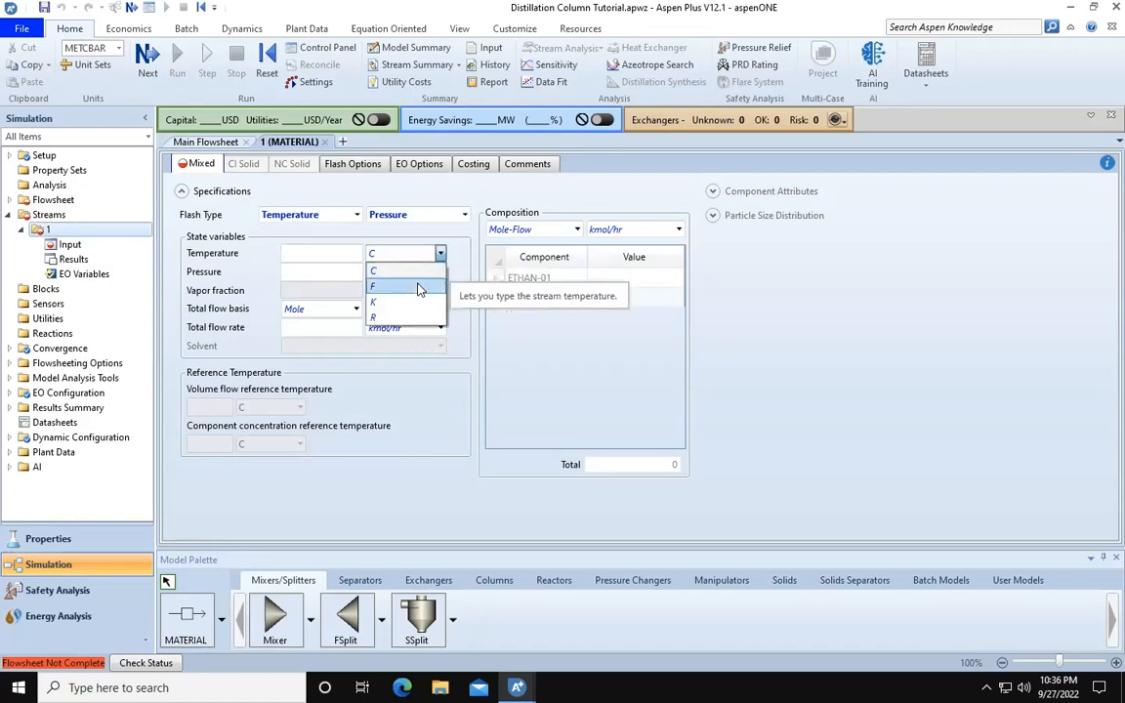
{"action": "left_click", "coordinate": [423, 286]}
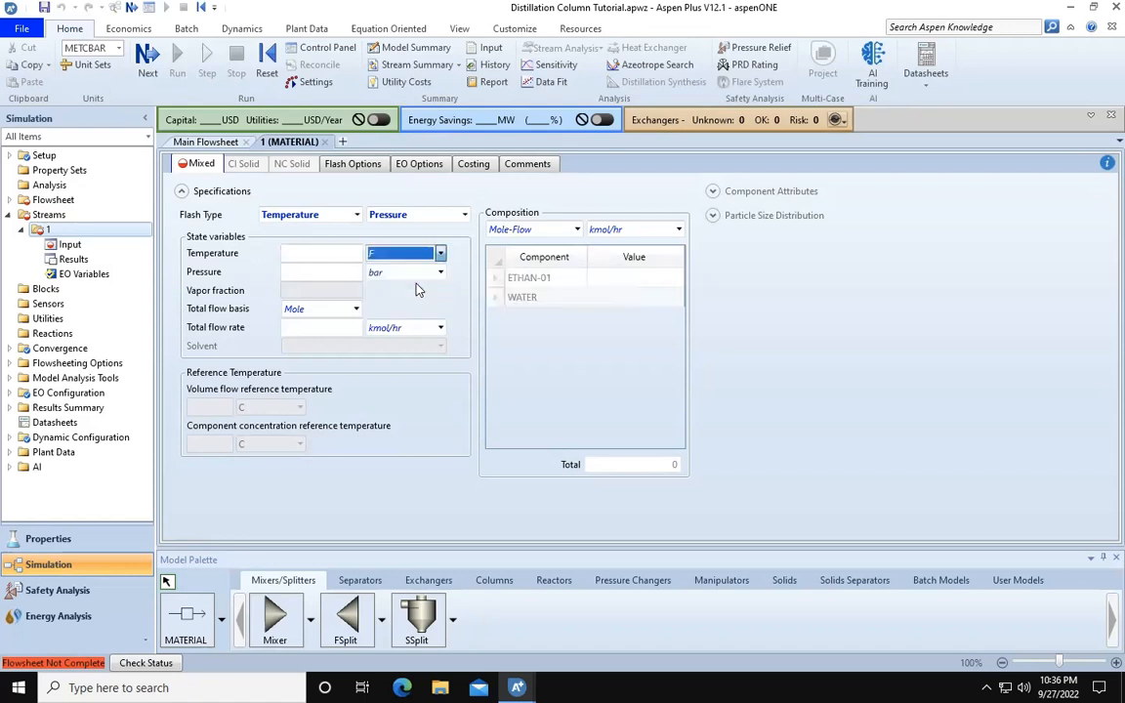
{"action": "left_click", "coordinate": [332, 253]}
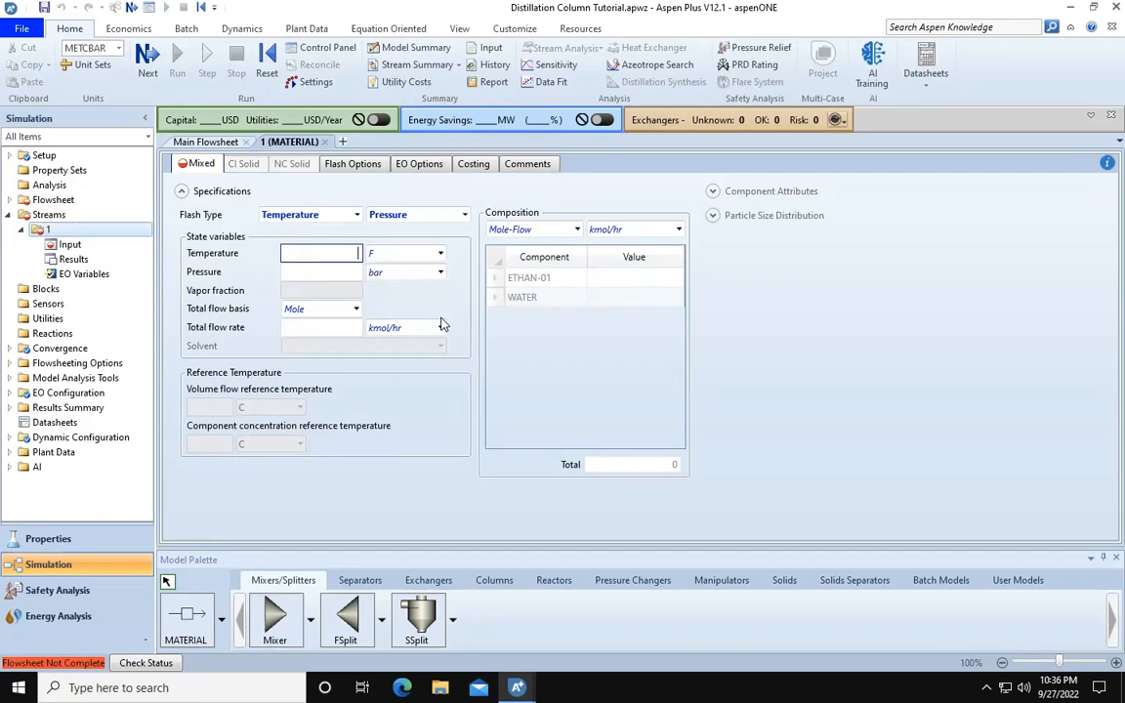
{"action": "key", "text": "Return"}
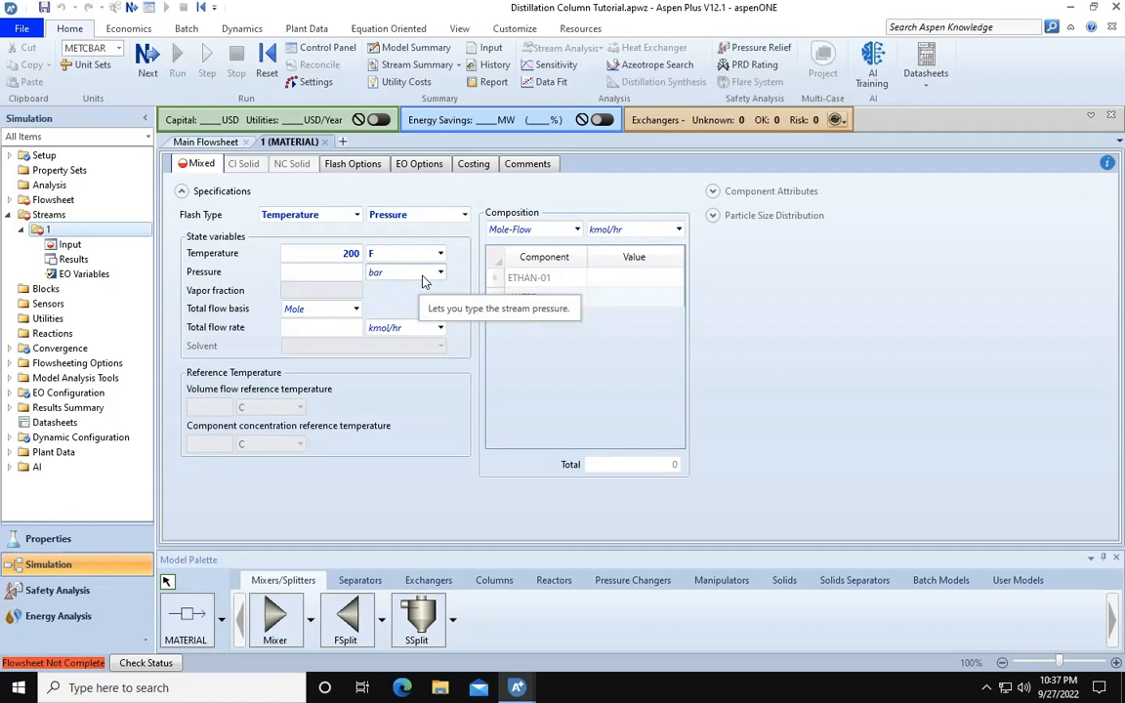
Step: Set the pressure of material stream 1 to 1 bar
{"action": "left_click", "coordinate": [354, 271]}
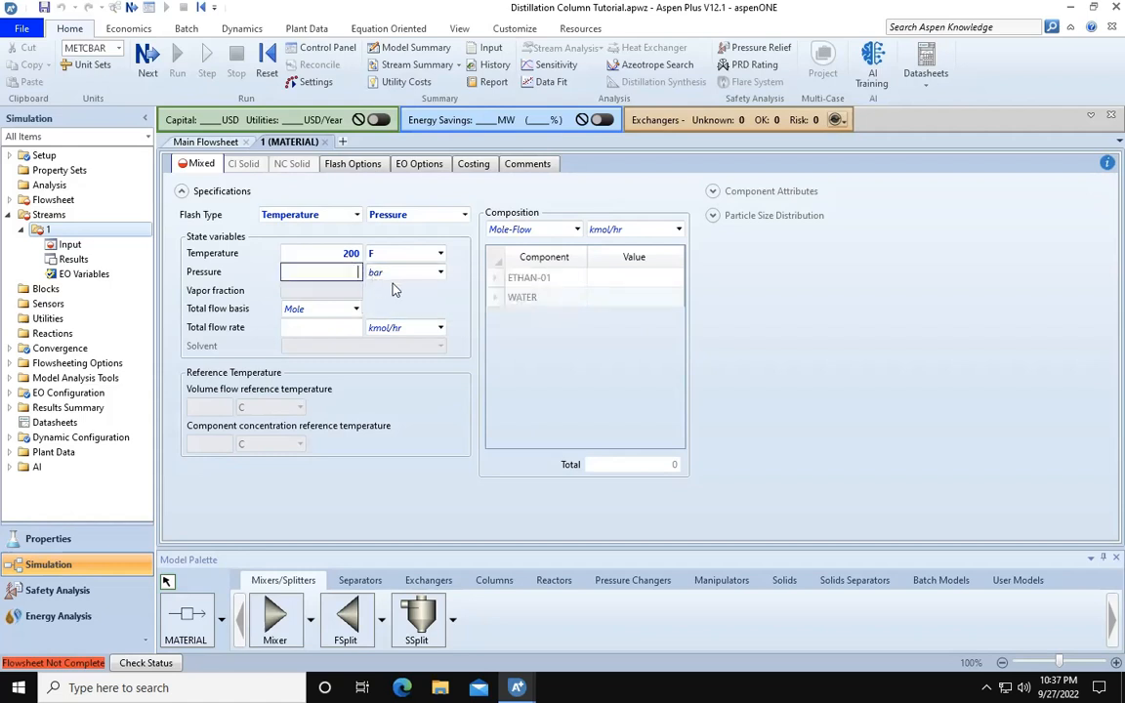
{"action": "type", "text": "1"}
{"action": "key", "text": "Return"}
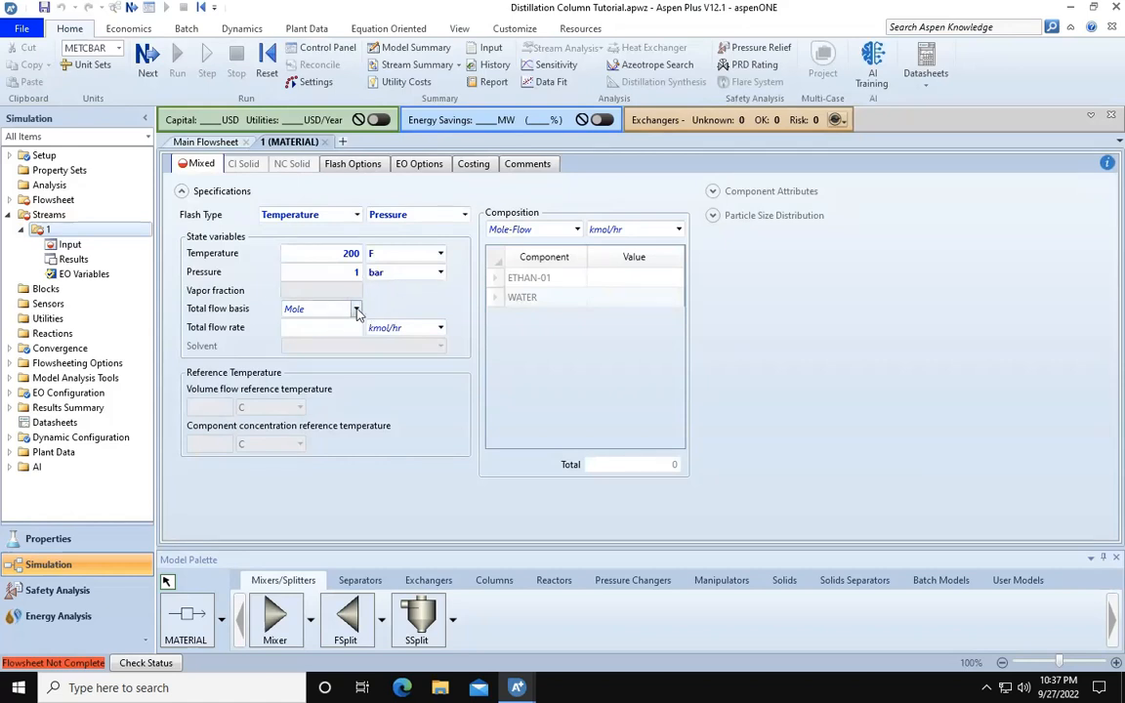
Step: Set the total flow basis of stream 1 to Mass with a total flow rate of 200000 kg/day
{"action": "left_click", "coordinate": [356, 309]}
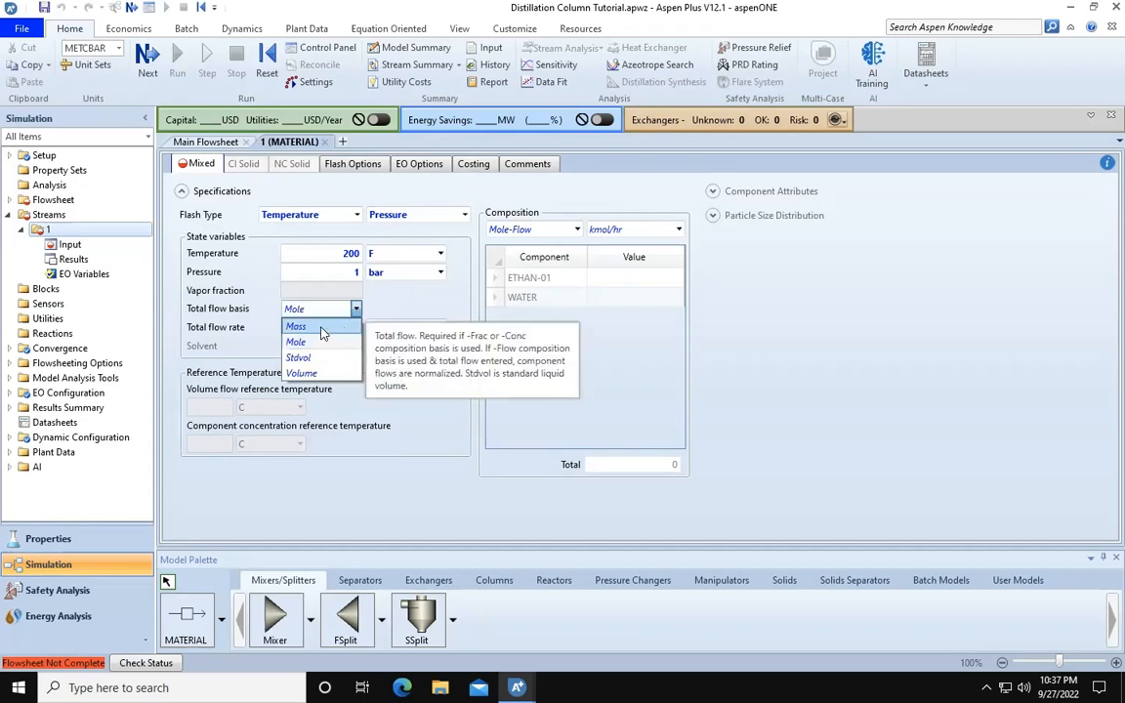
{"action": "left_click", "coordinate": [321, 328]}
{"action": "left_click", "coordinate": [441, 330]}
{"action": "left_click", "coordinate": [441, 331]}
{"action": "scroll", "coordinate": [435, 371], "scroll_direction": "up", "scroll_amount": 1}
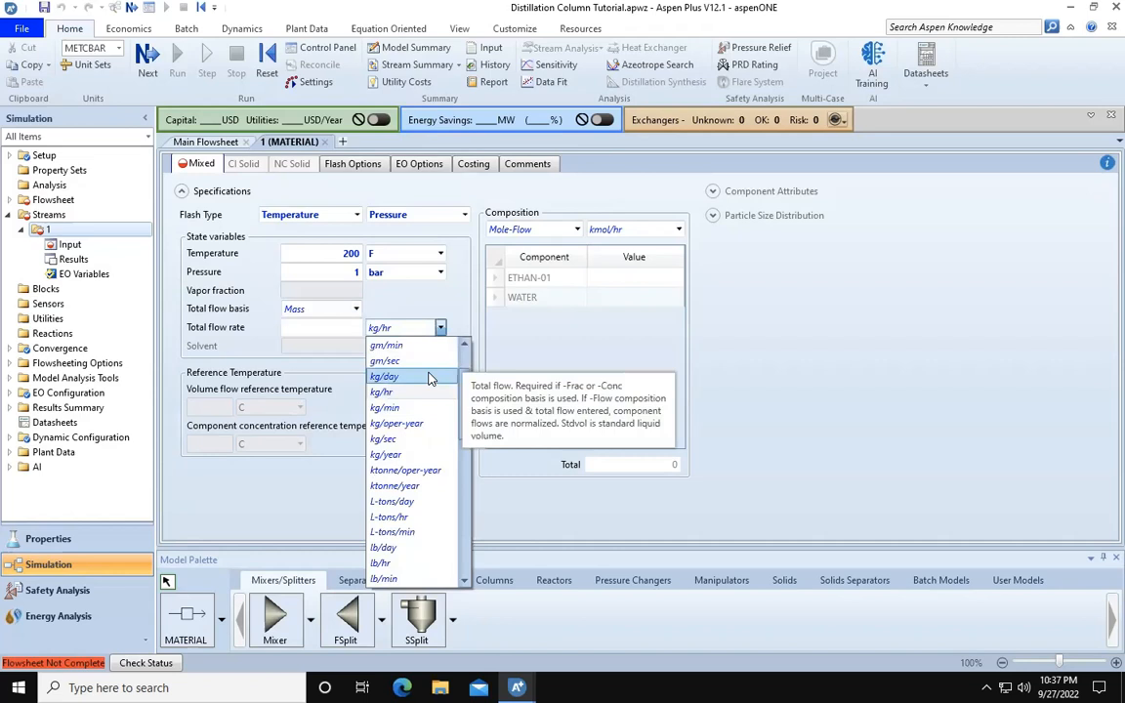
{"action": "left_click", "coordinate": [408, 375]}
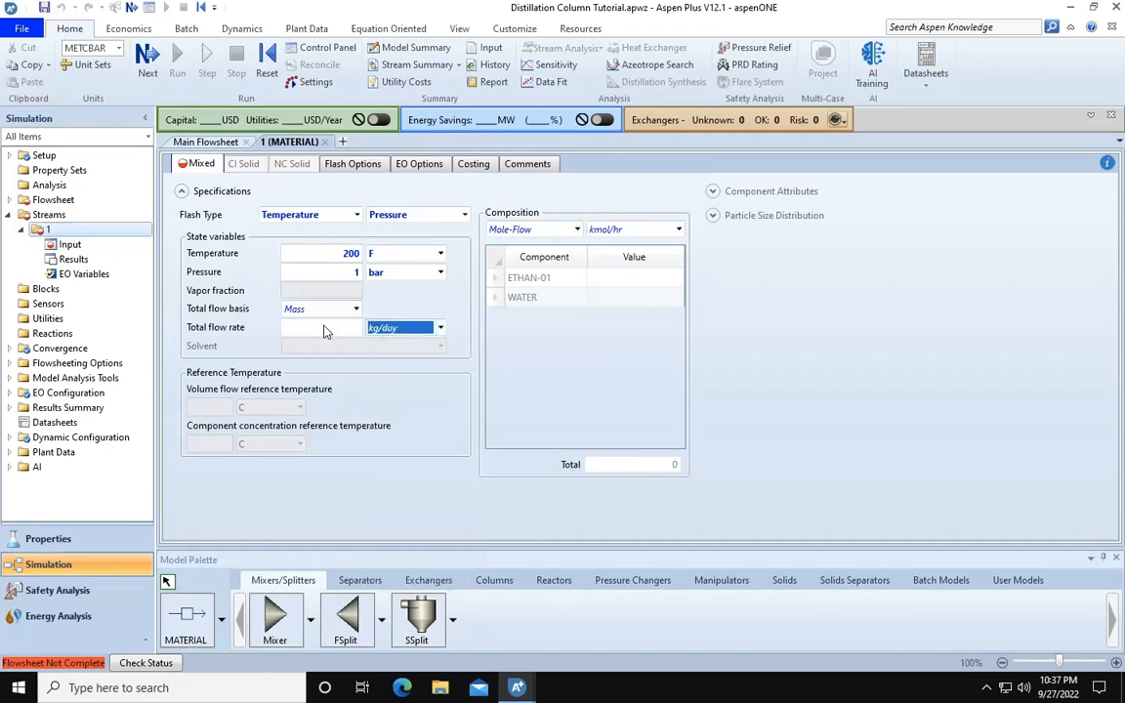
{"action": "left_click", "coordinate": [321, 328]}
{"action": "type", "text": "200000"}
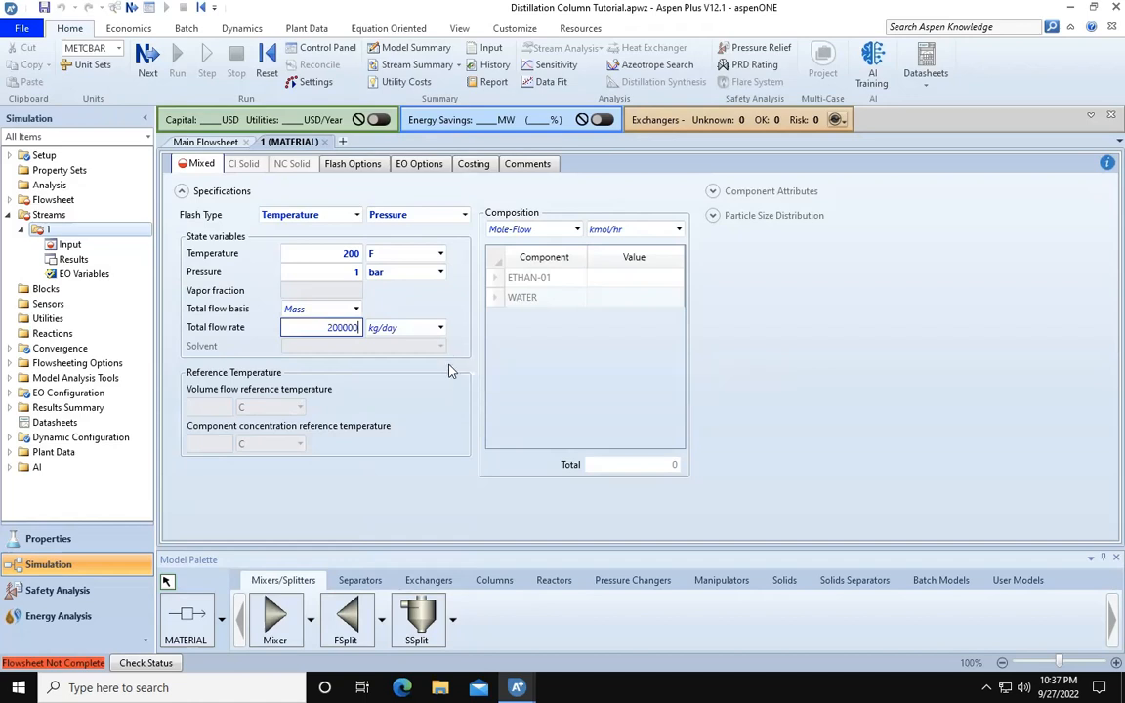
{"action": "key", "text": "Return"}
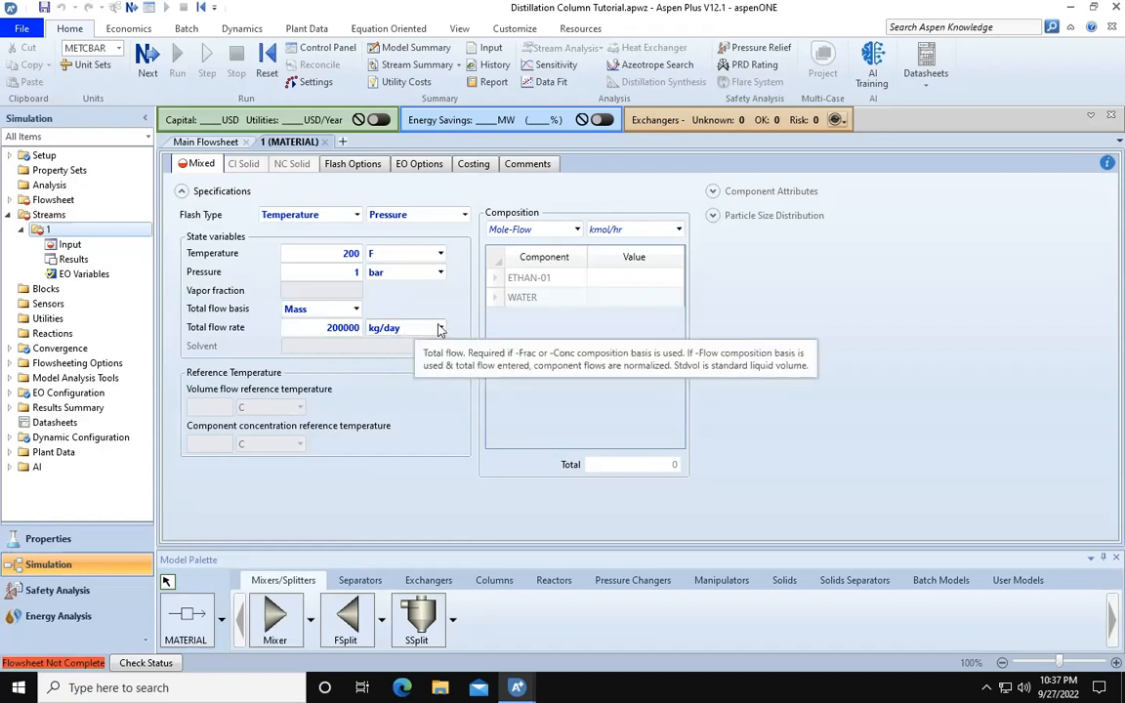
Step: Define the composition of stream 1 as Stdvol-Frac, with 0.1 for ETHAN-01 and 0.9 for WATER
{"action": "left_click", "coordinate": [577, 234]}
{"action": "left_click", "coordinate": [577, 230]}
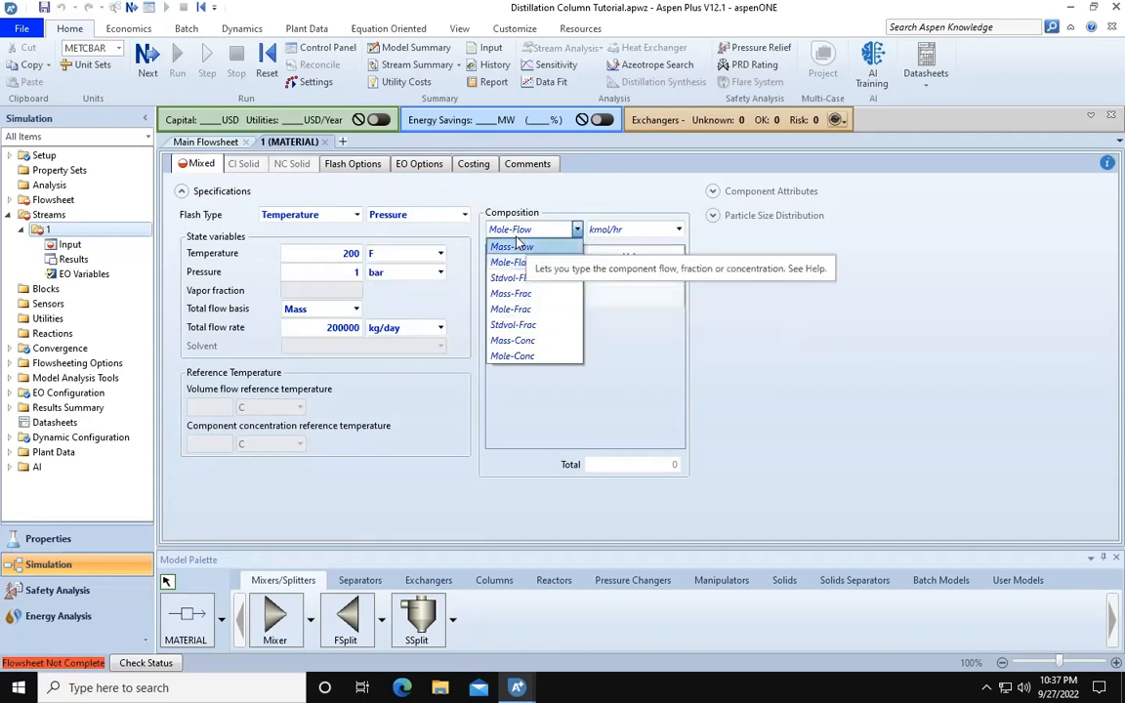
{"action": "left_click", "coordinate": [527, 326]}
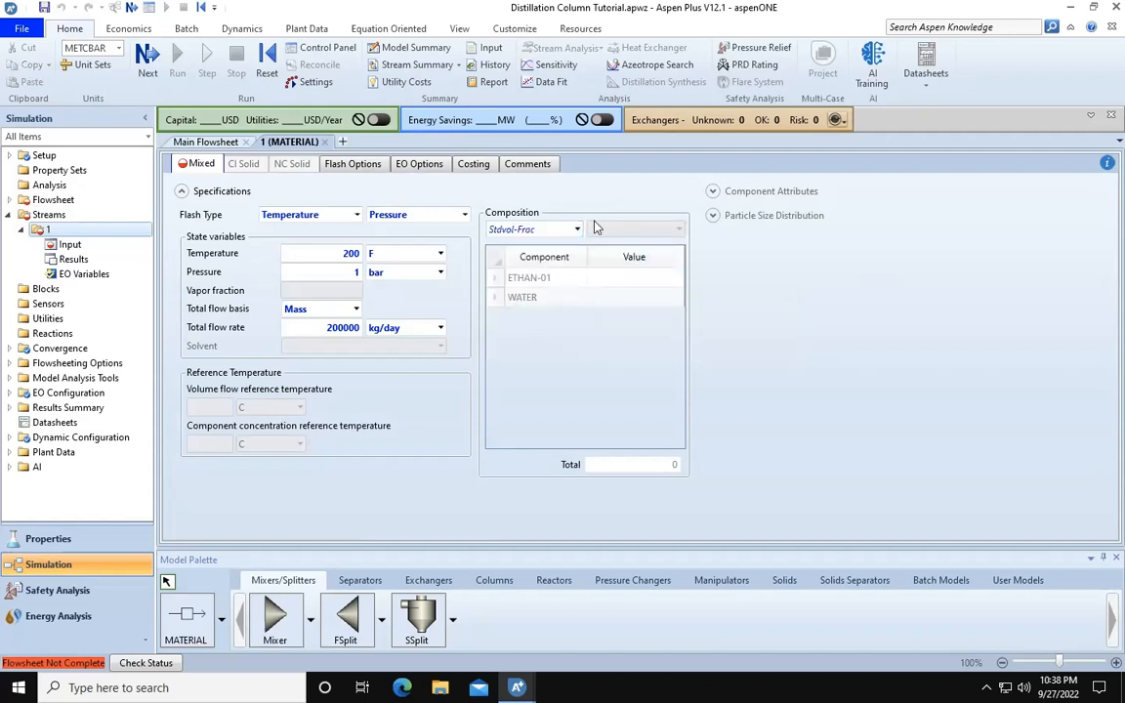
{"action": "left_click", "coordinate": [661, 282]}
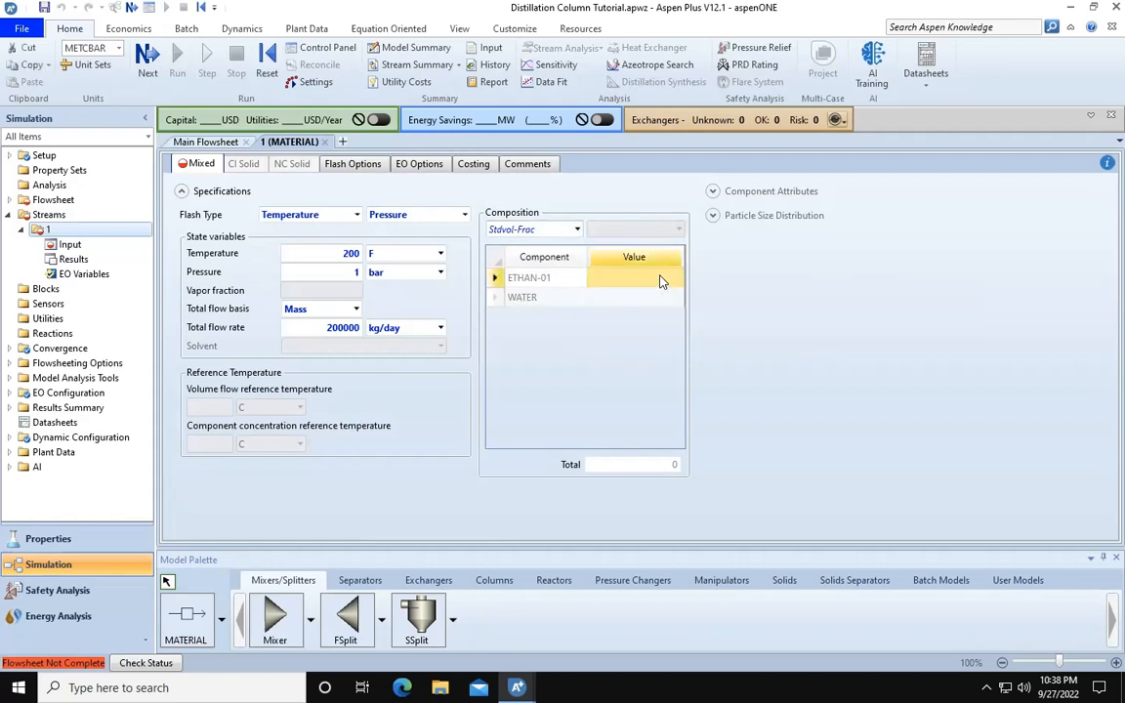
{"action": "left_click", "coordinate": [660, 278]}
{"action": "type", "text": ".1"}
{"action": "key", "text": "Return"}
{"action": "left_click", "coordinate": [658, 297]}
{"action": "type", "text": ".9"}
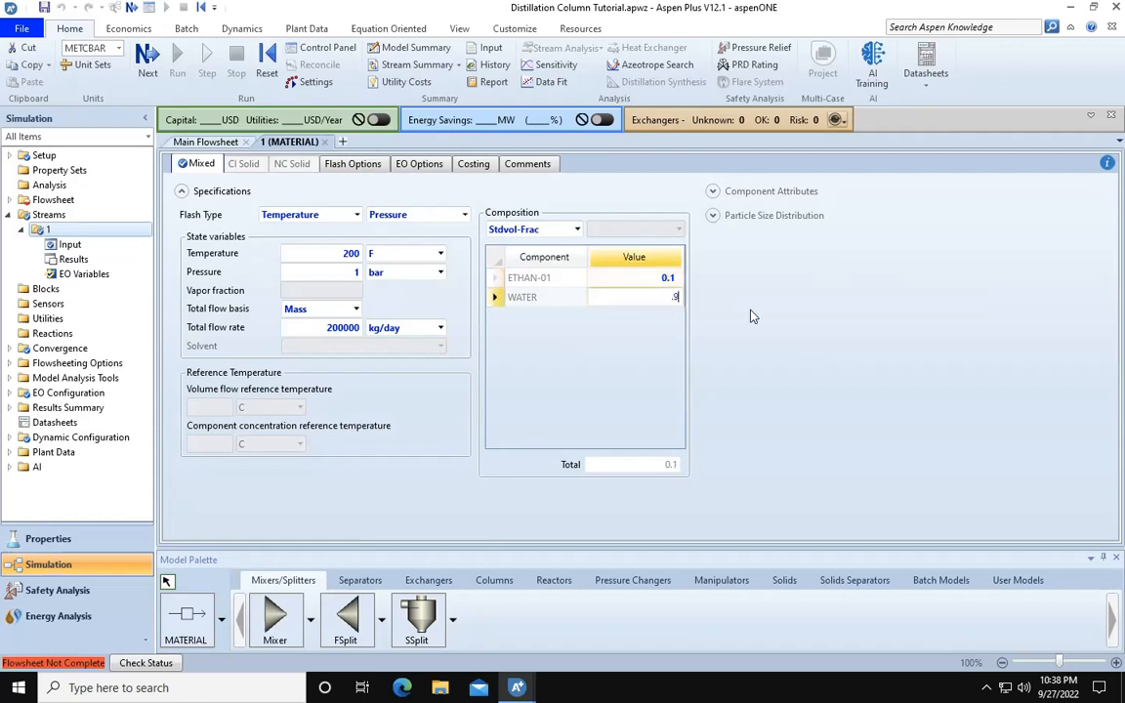
{"action": "key", "text": "Return"}
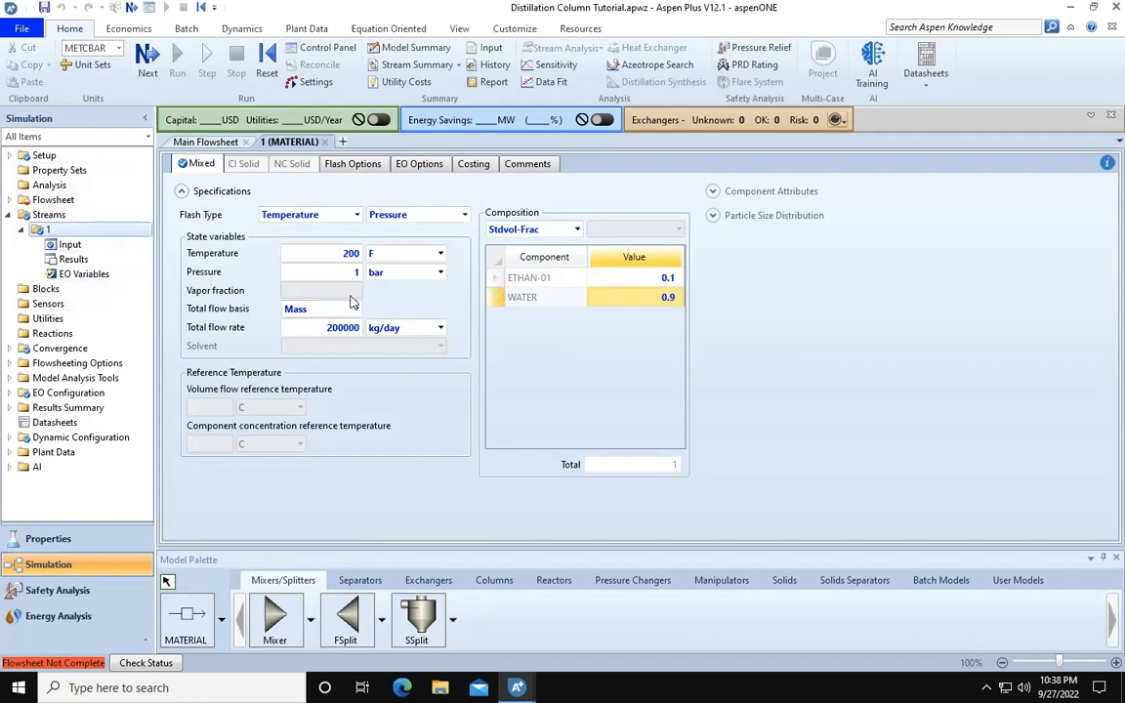
Step: Return to the main flowsheet and place a Dupl manipulator block just after the end of stream 1
{"action": "left_click", "coordinate": [217, 144]}
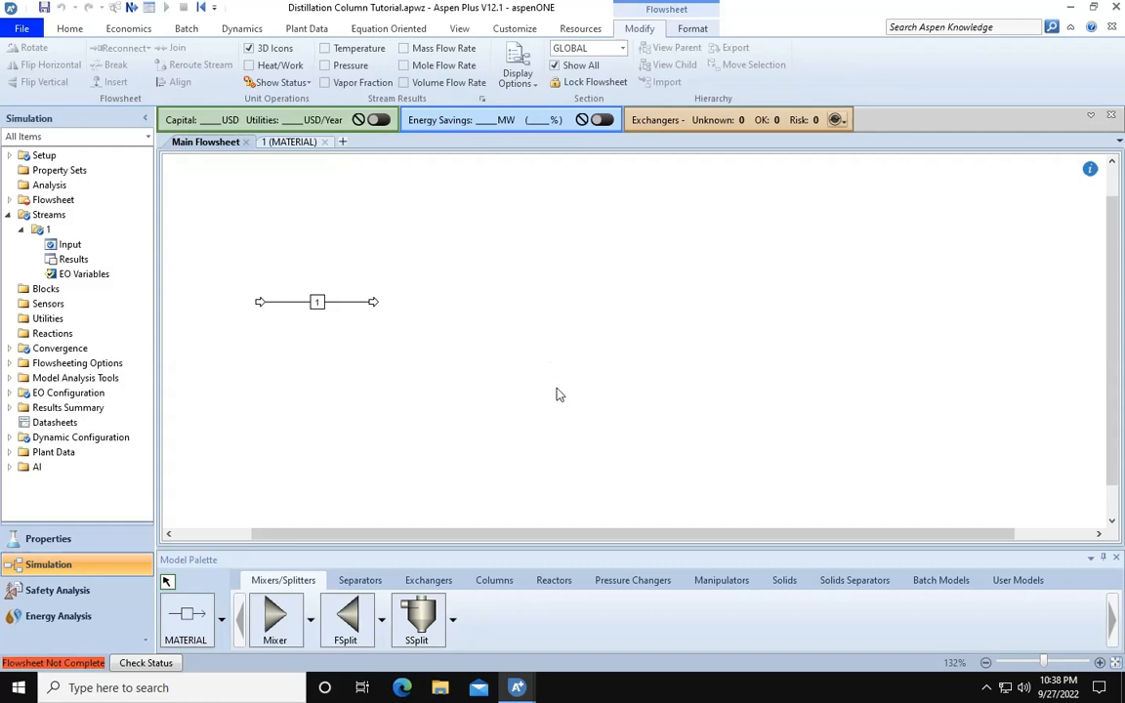
{"action": "left_click", "coordinate": [719, 582]}
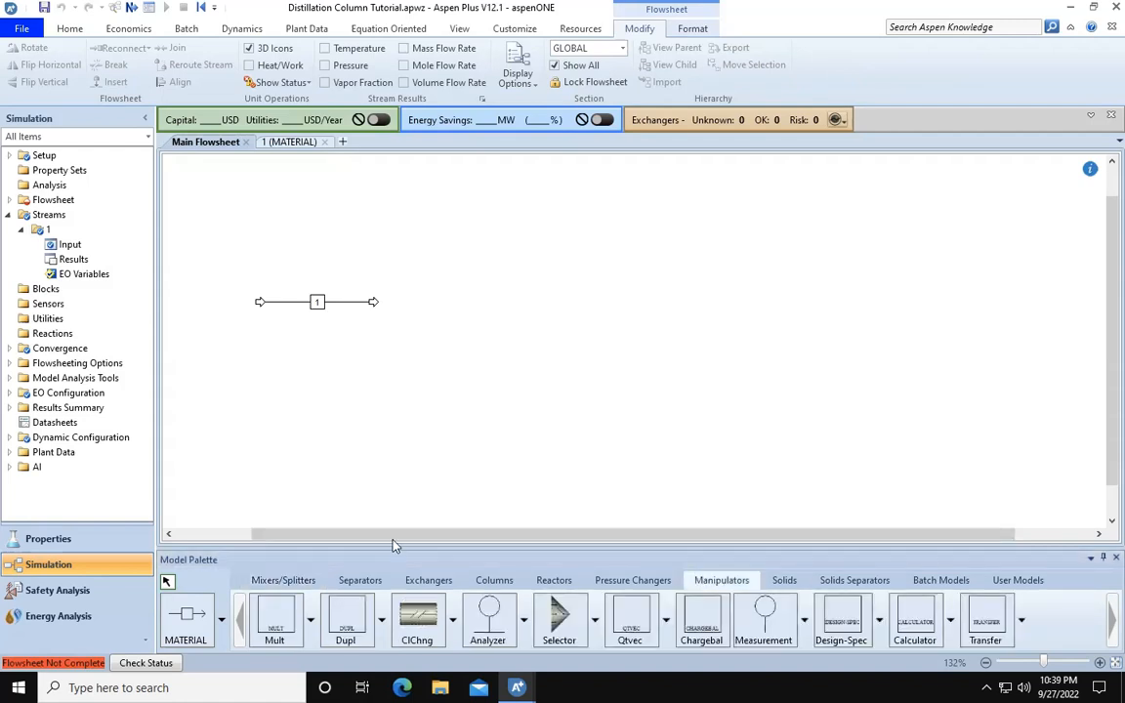
{"action": "left_click", "coordinate": [345, 628]}
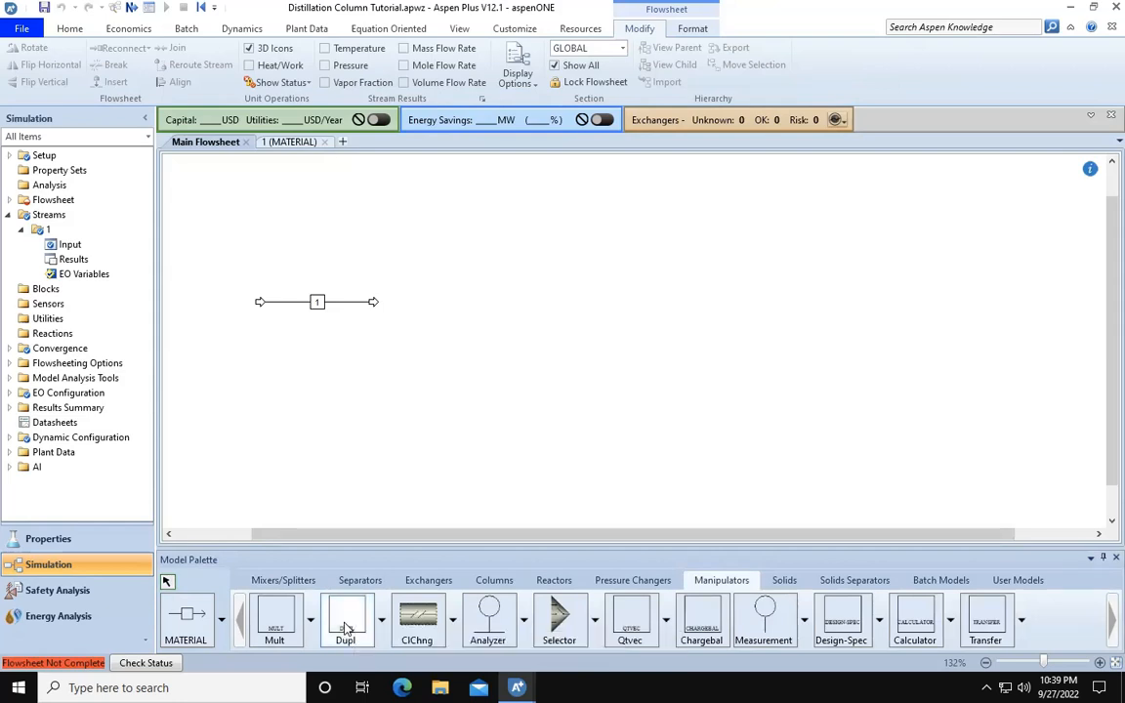
{"action": "left_click", "coordinate": [411, 301]}
{"action": "right_click", "coordinate": [411, 302]}
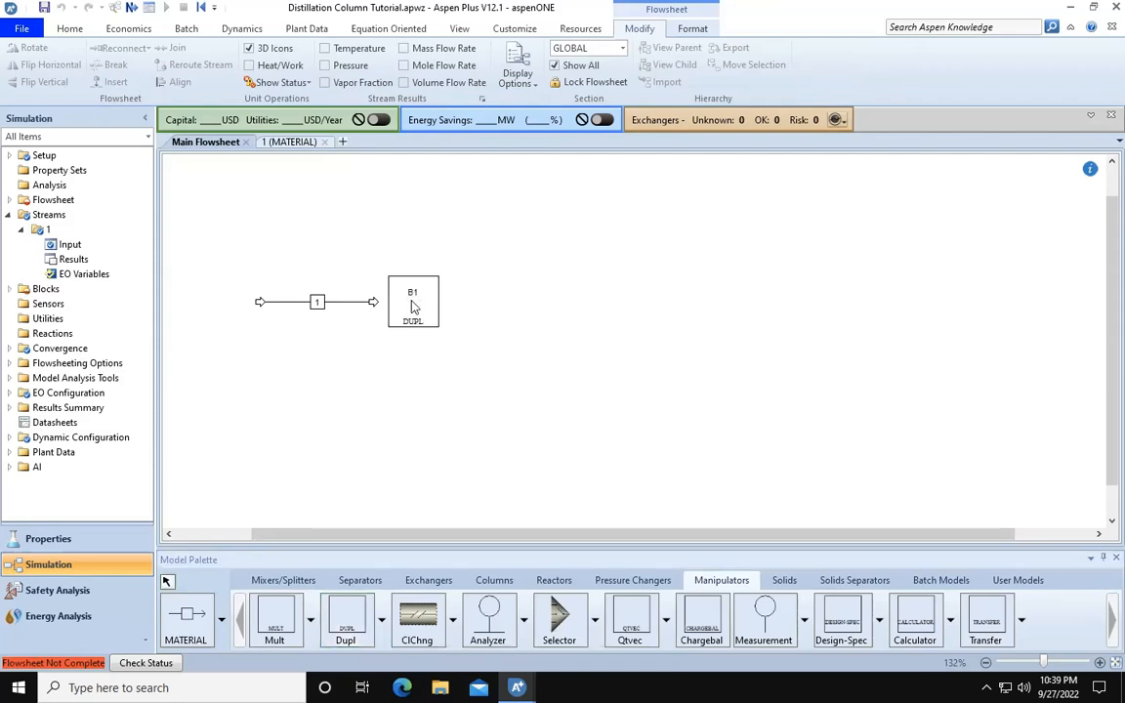
Step: Reconnect the destination of stream 1 to the feed port of the Dupl block
{"action": "left_click", "coordinate": [335, 305]}
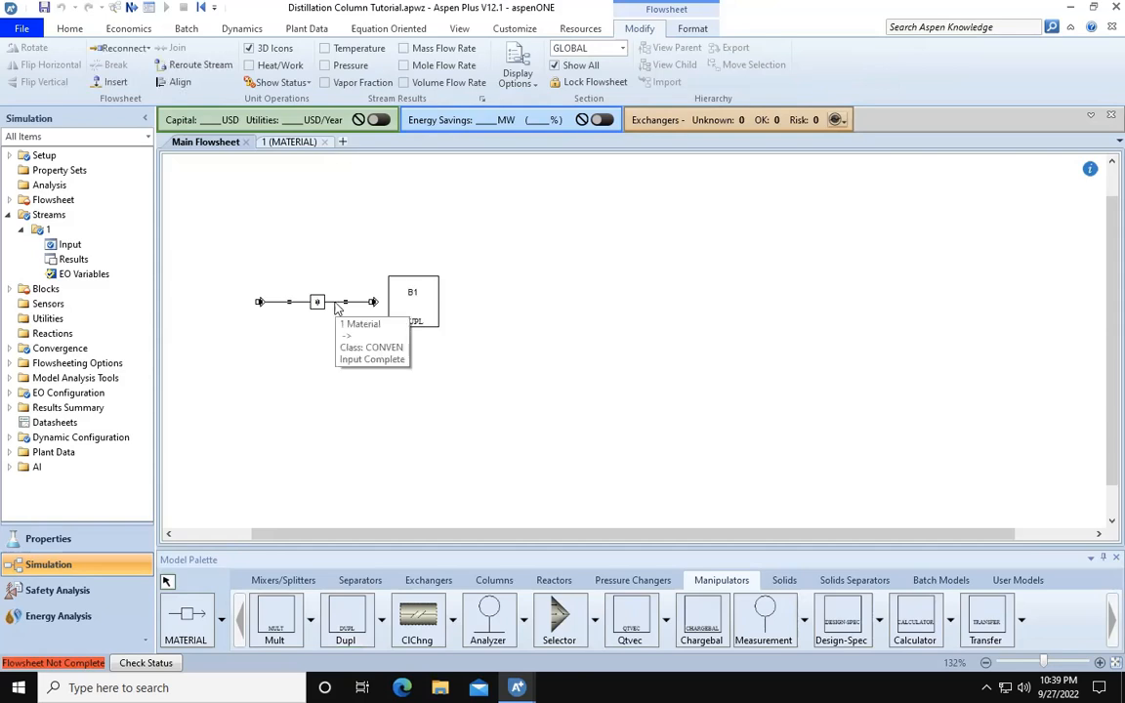
{"action": "right_click", "coordinate": [335, 308]}
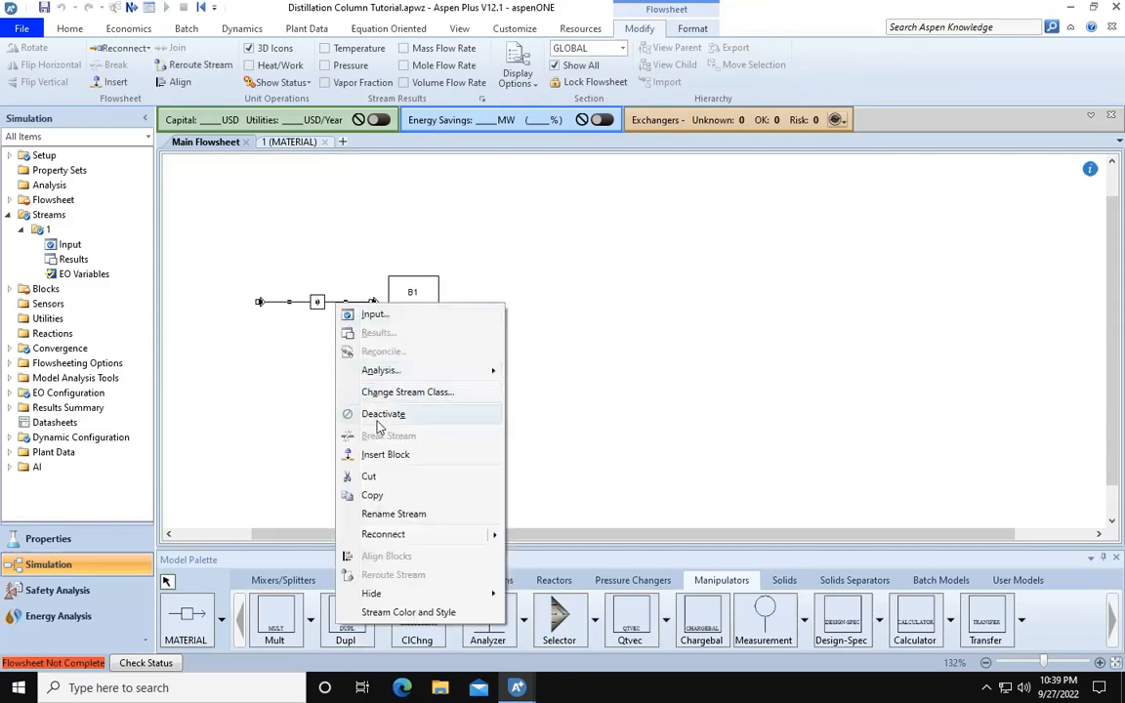
{"action": "mouse_move", "coordinate": [416, 539]}
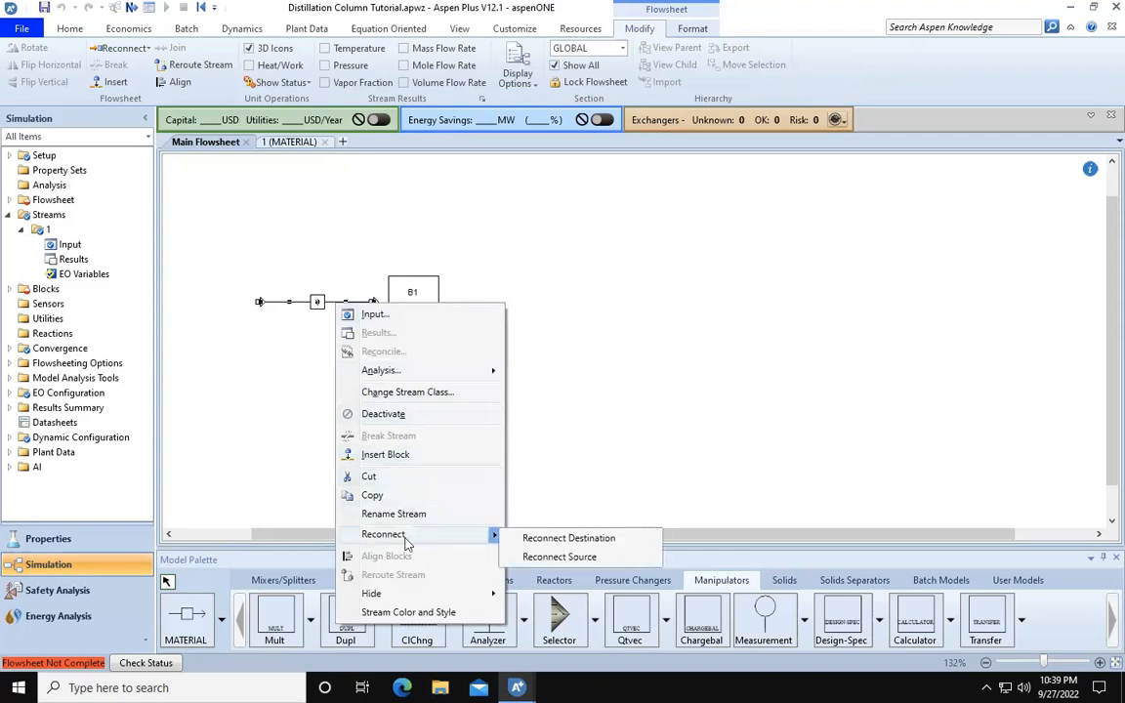
{"action": "left_click", "coordinate": [570, 538]}
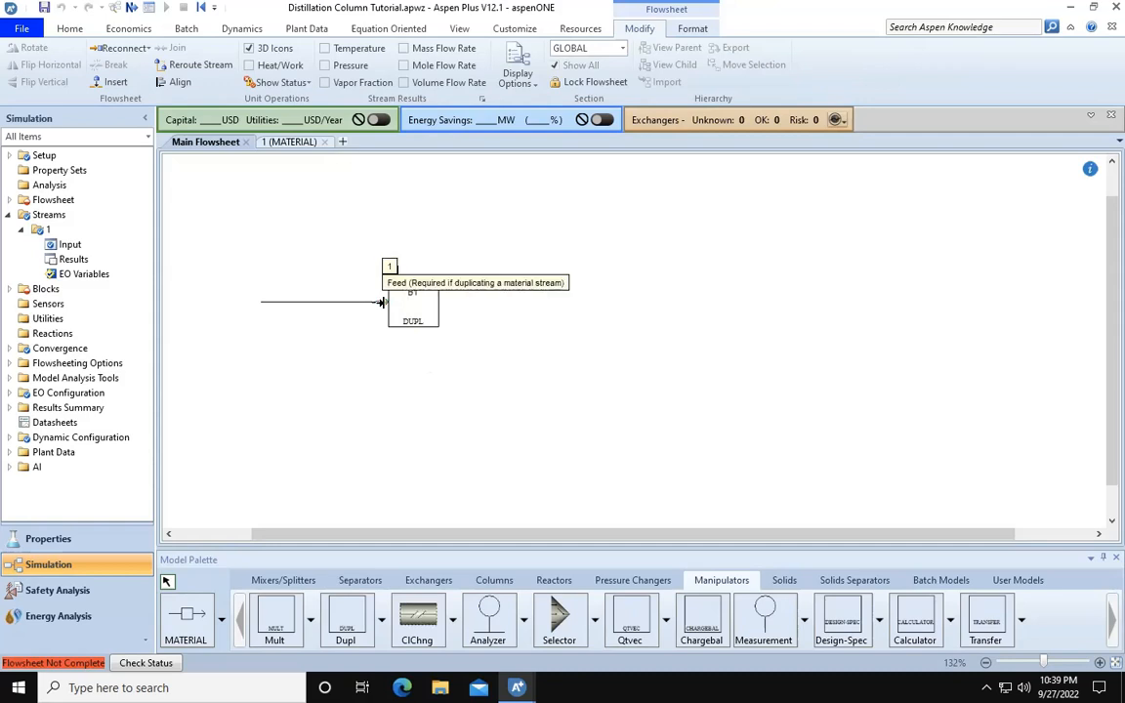
{"action": "left_click", "coordinate": [380, 303]}
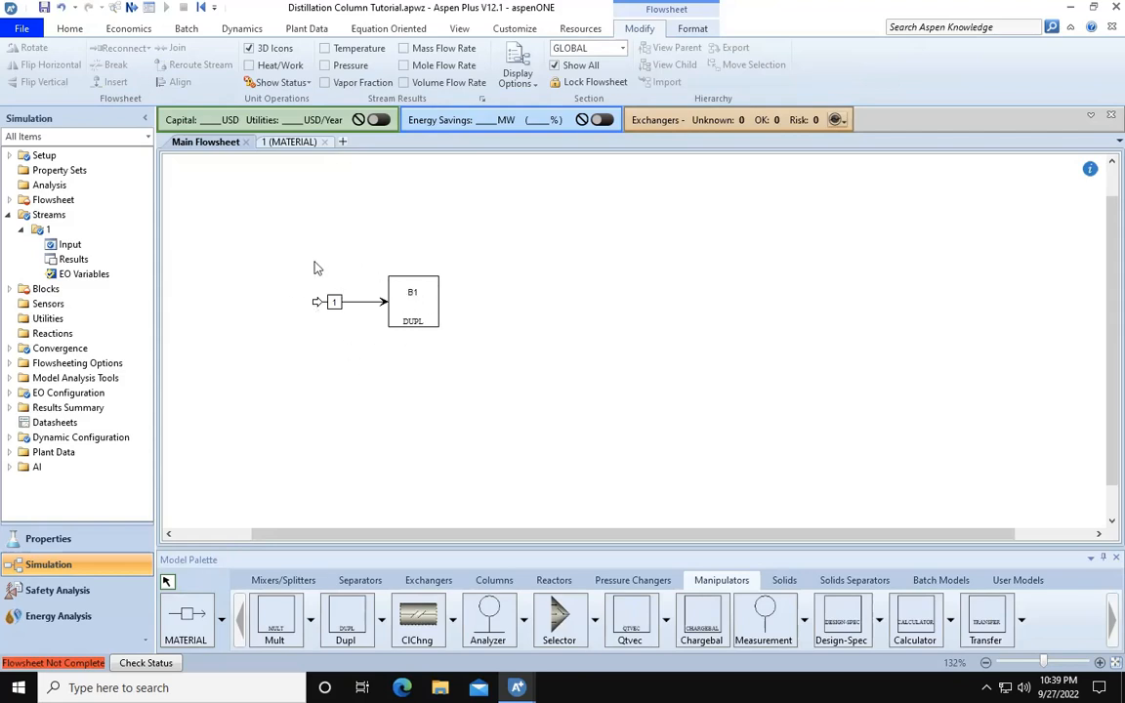
Step: Draw a material stream leaving the outlet of the Dupl block
{"action": "left_click", "coordinate": [182, 629]}
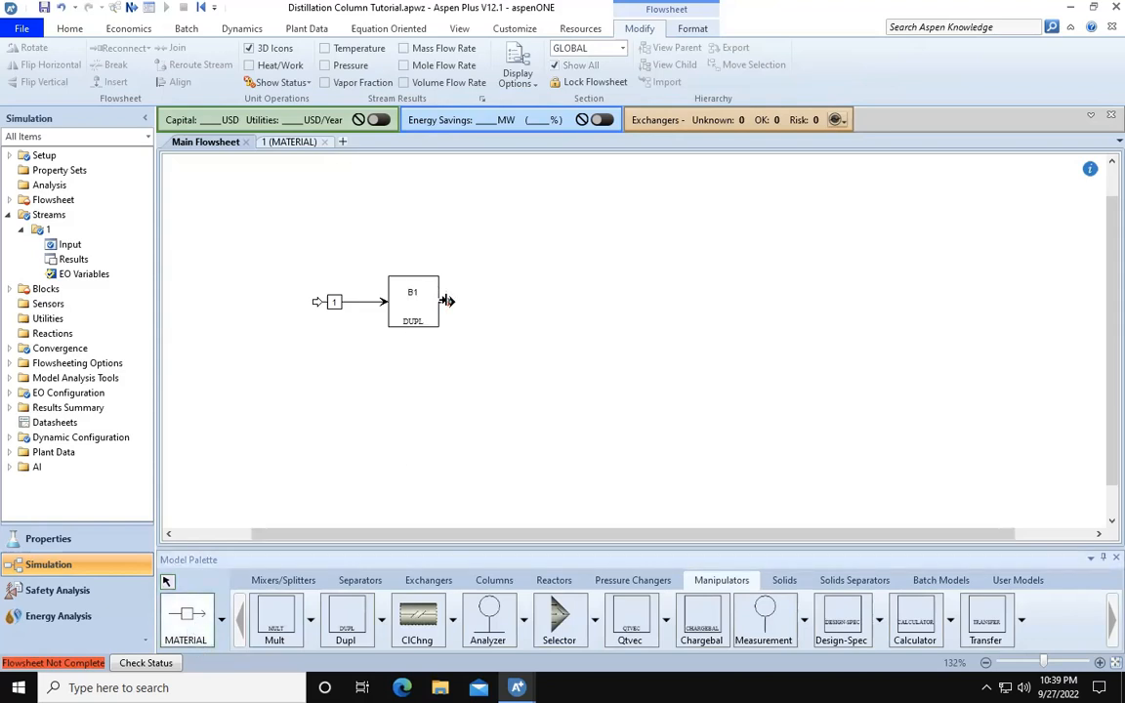
{"action": "left_click", "coordinate": [448, 302]}
{"action": "left_click", "coordinate": [504, 283]}
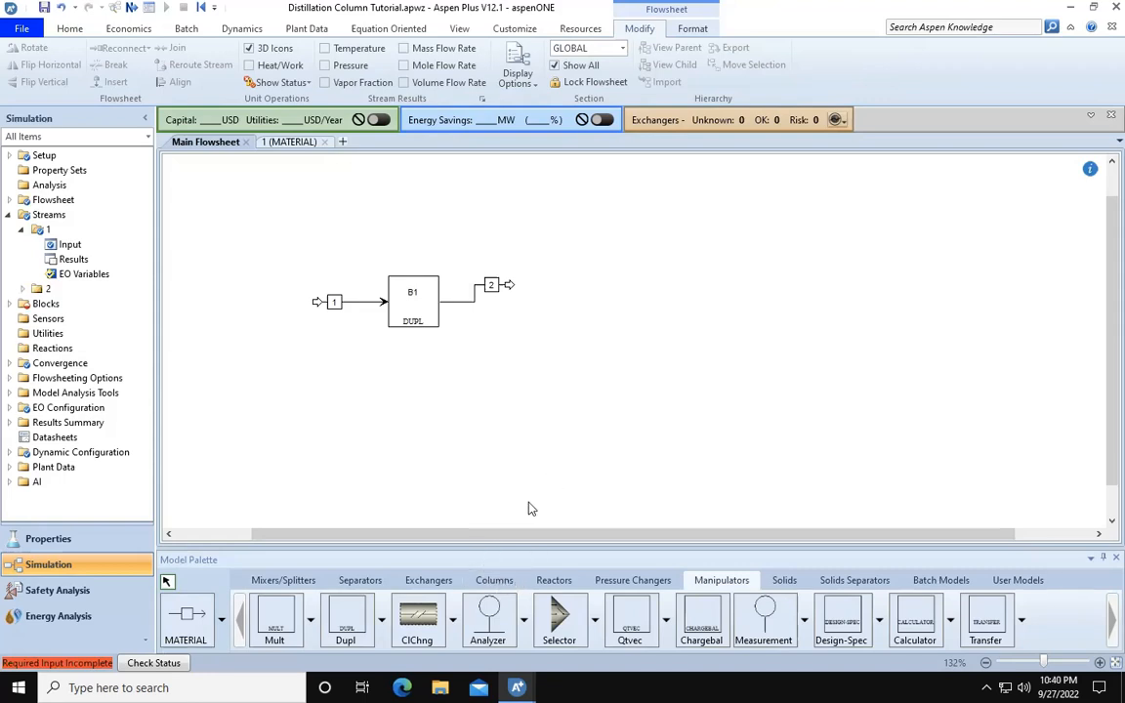
Step: Place a DSTWU column on the flowsheet just after the end of stream 2
{"action": "left_click", "coordinate": [495, 582]}
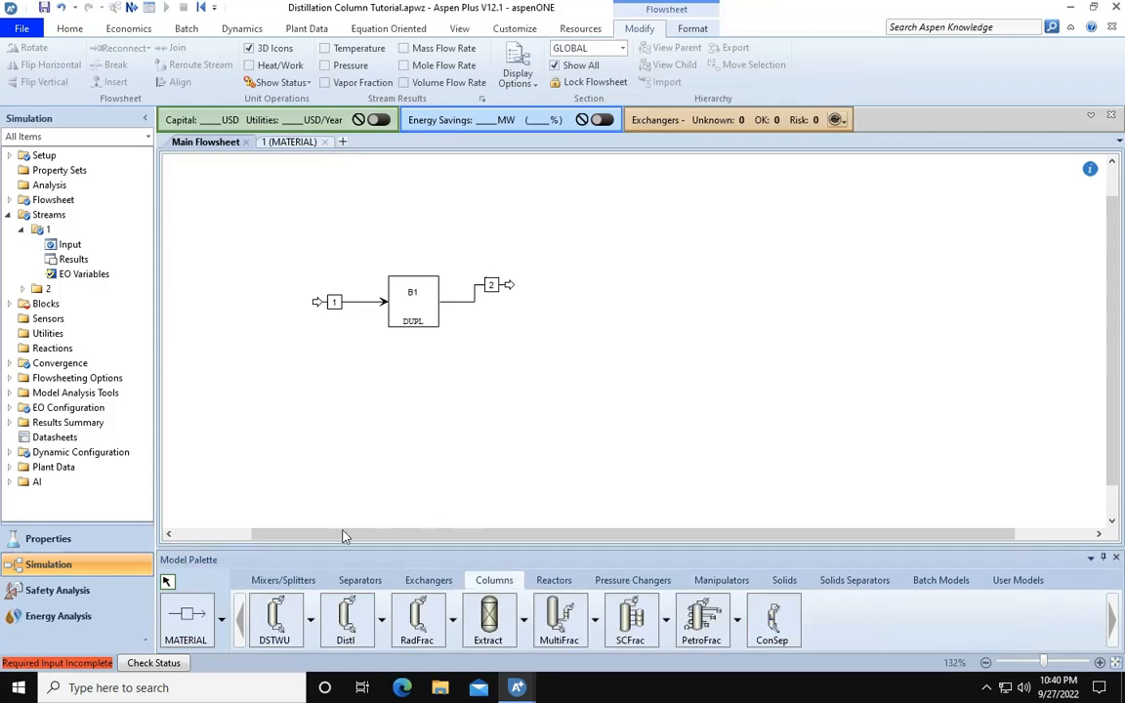
{"action": "left_click", "coordinate": [290, 617]}
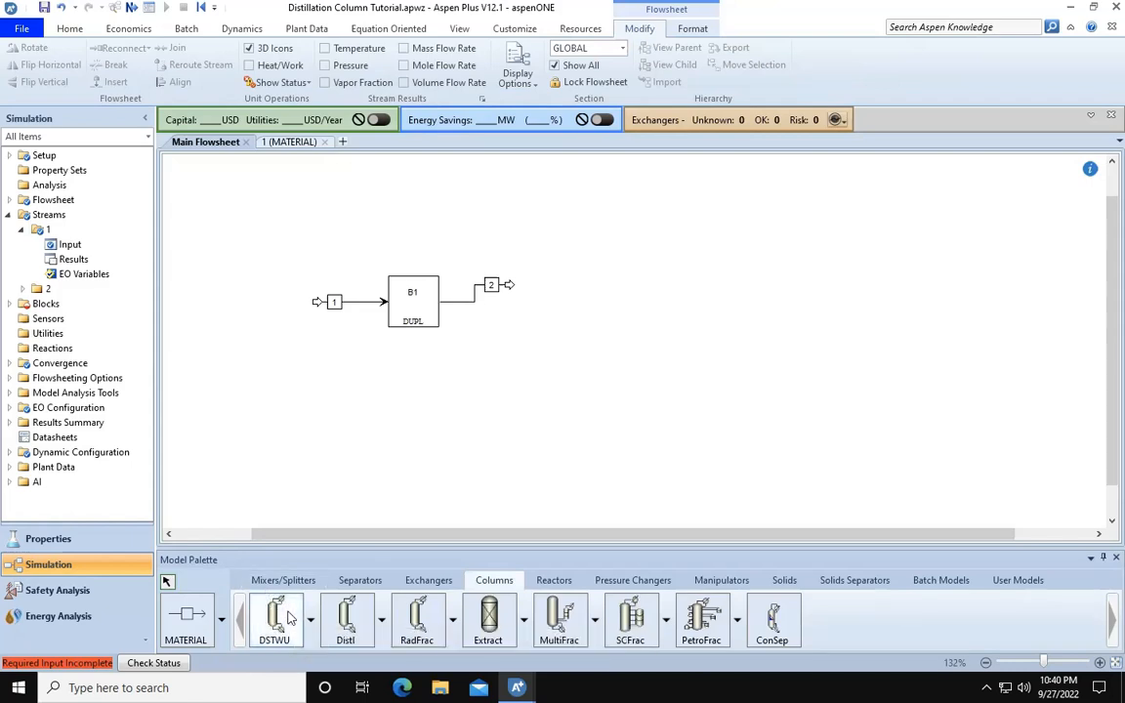
{"action": "left_click", "coordinate": [545, 283]}
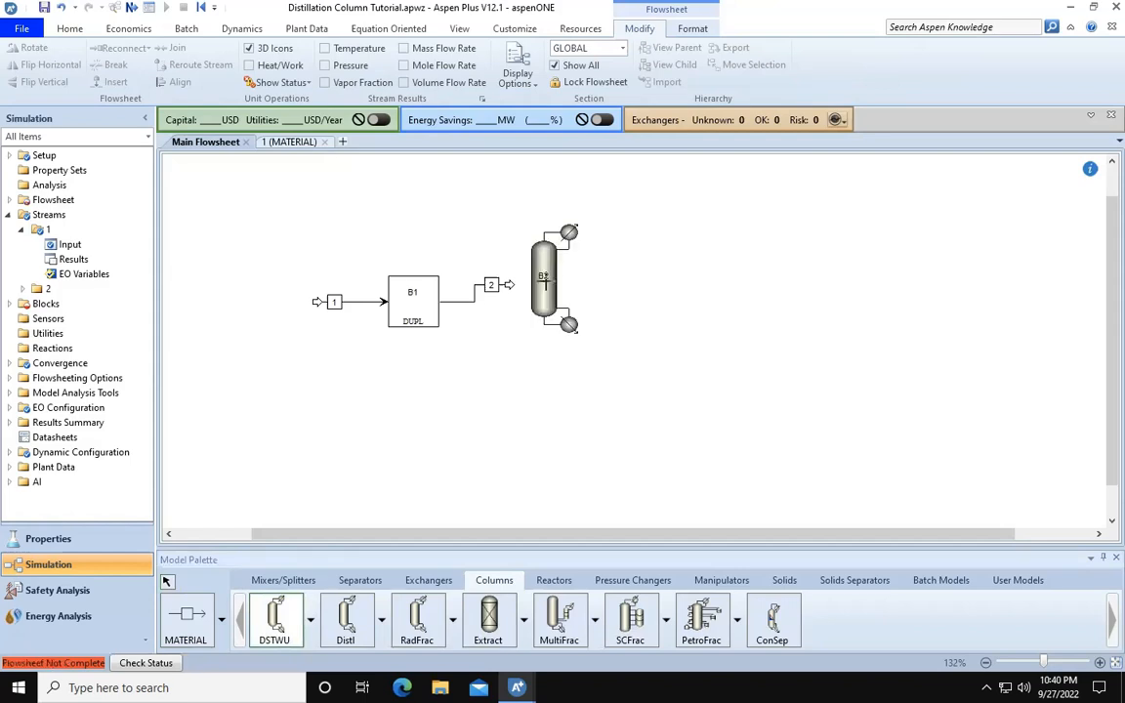
{"action": "key", "text": "Escape"}
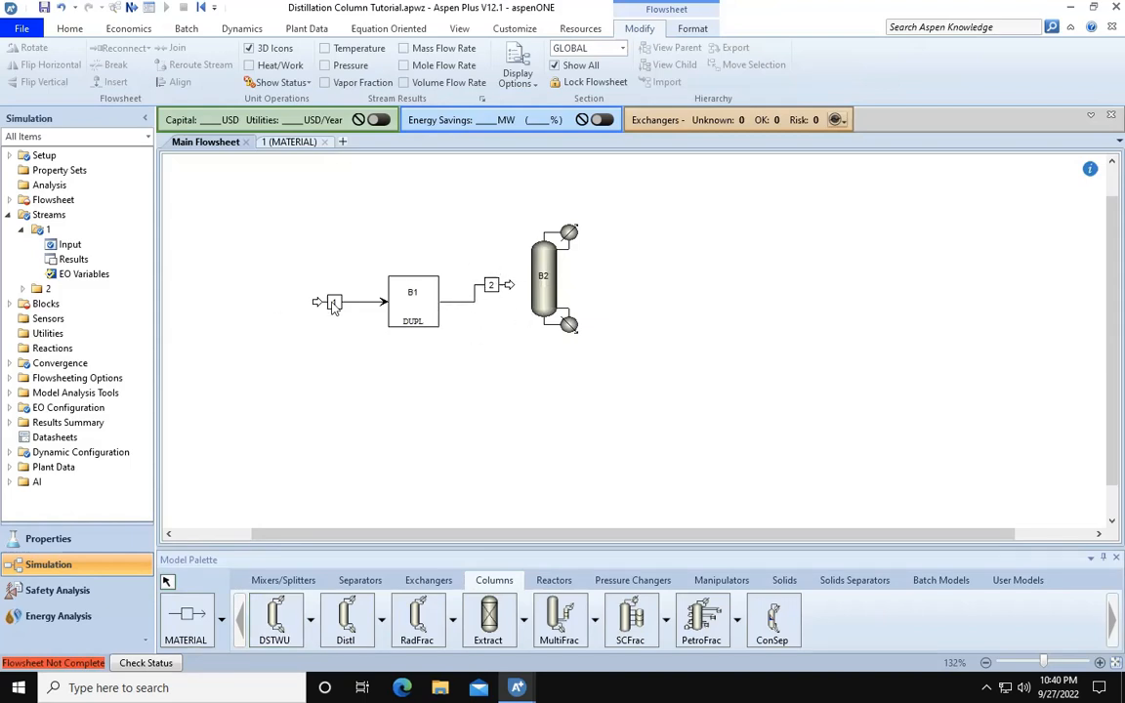
Step: Reconnect the destination of stream 2 to the required feed port of the DSTWU column
{"action": "left_click", "coordinate": [478, 293]}
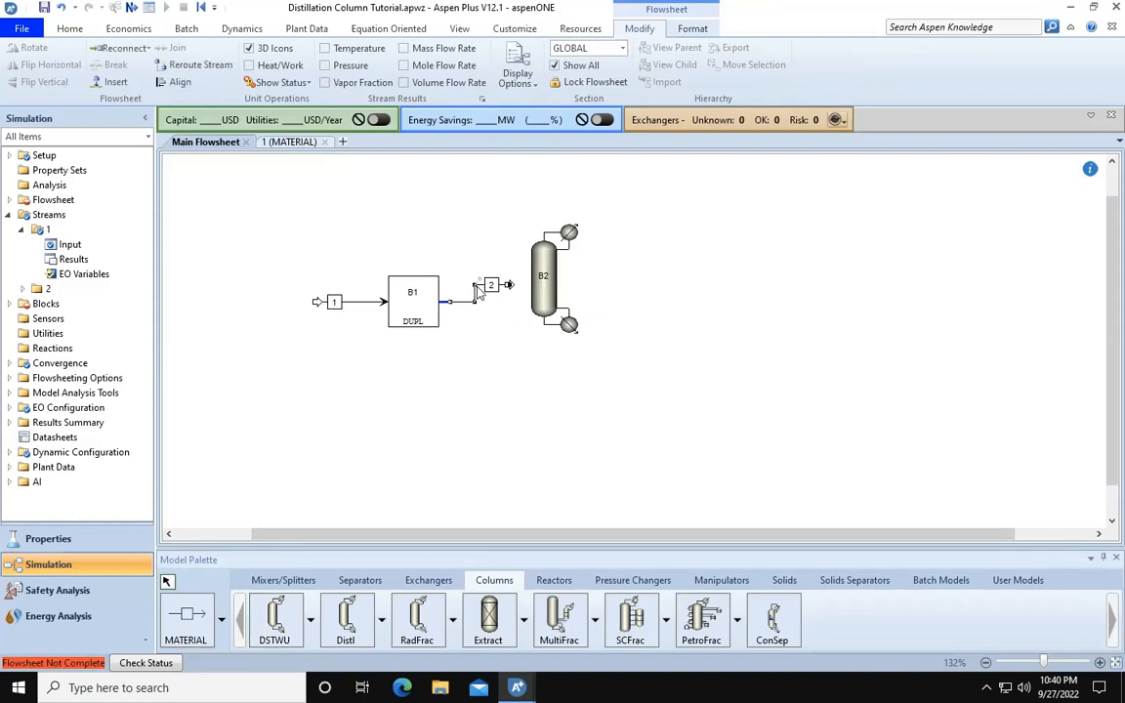
{"action": "right_click", "coordinate": [478, 293]}
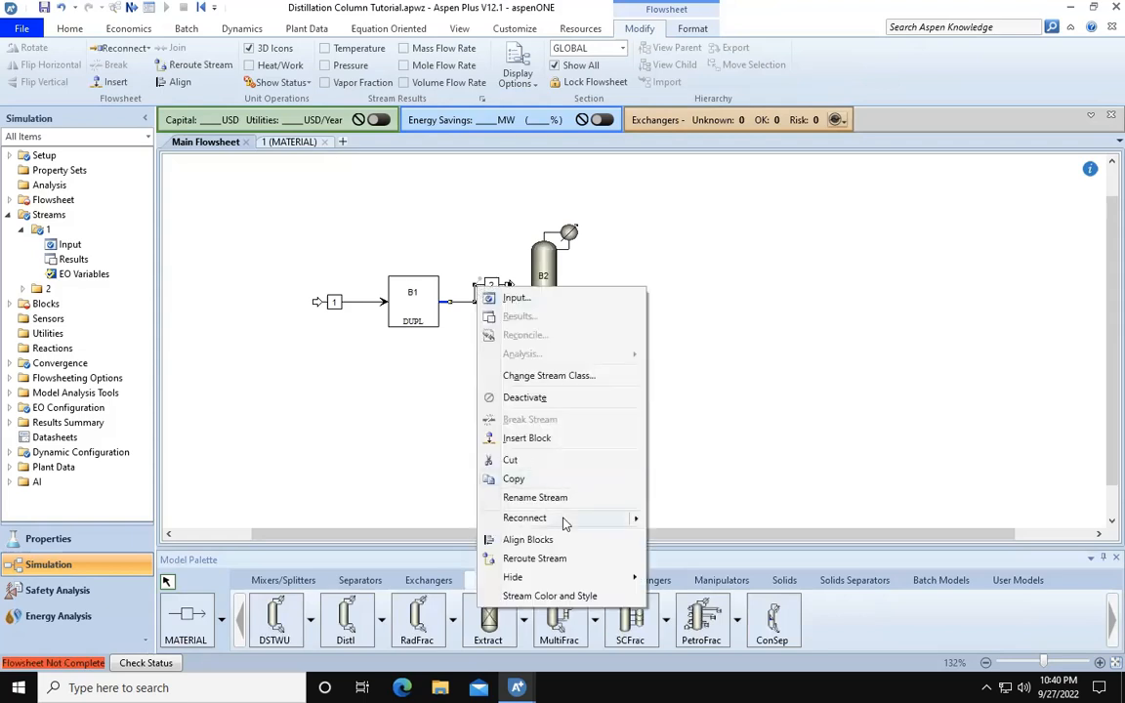
{"action": "mouse_move", "coordinate": [572, 520]}
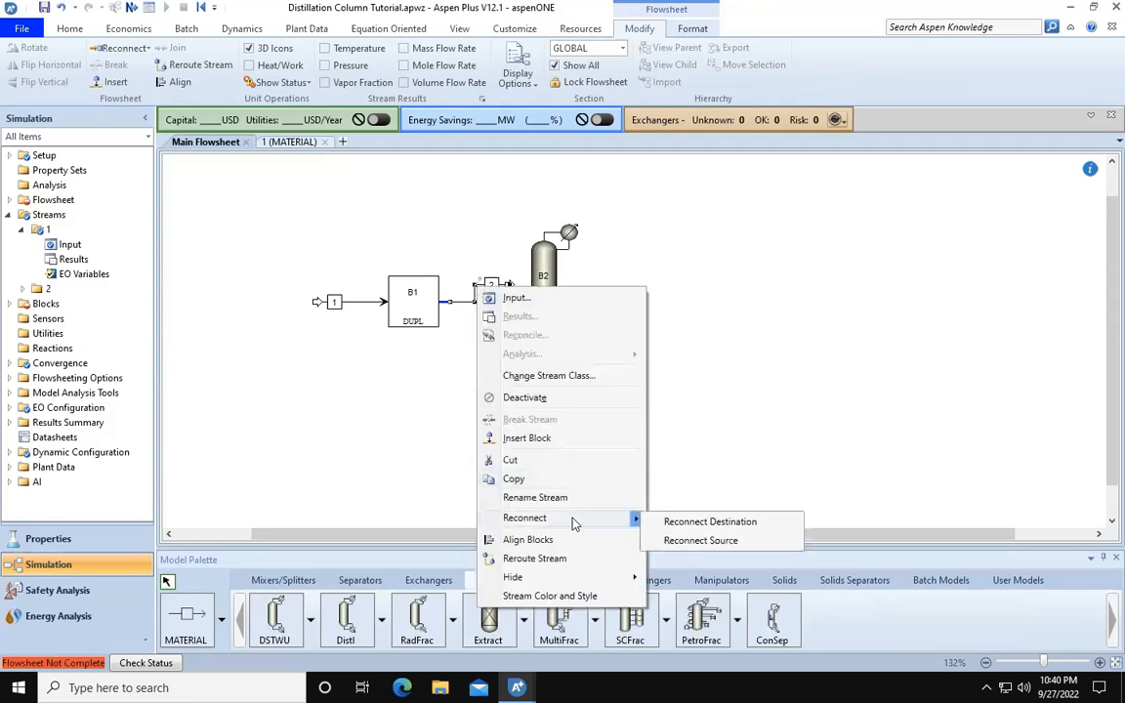
{"action": "left_click", "coordinate": [664, 522]}
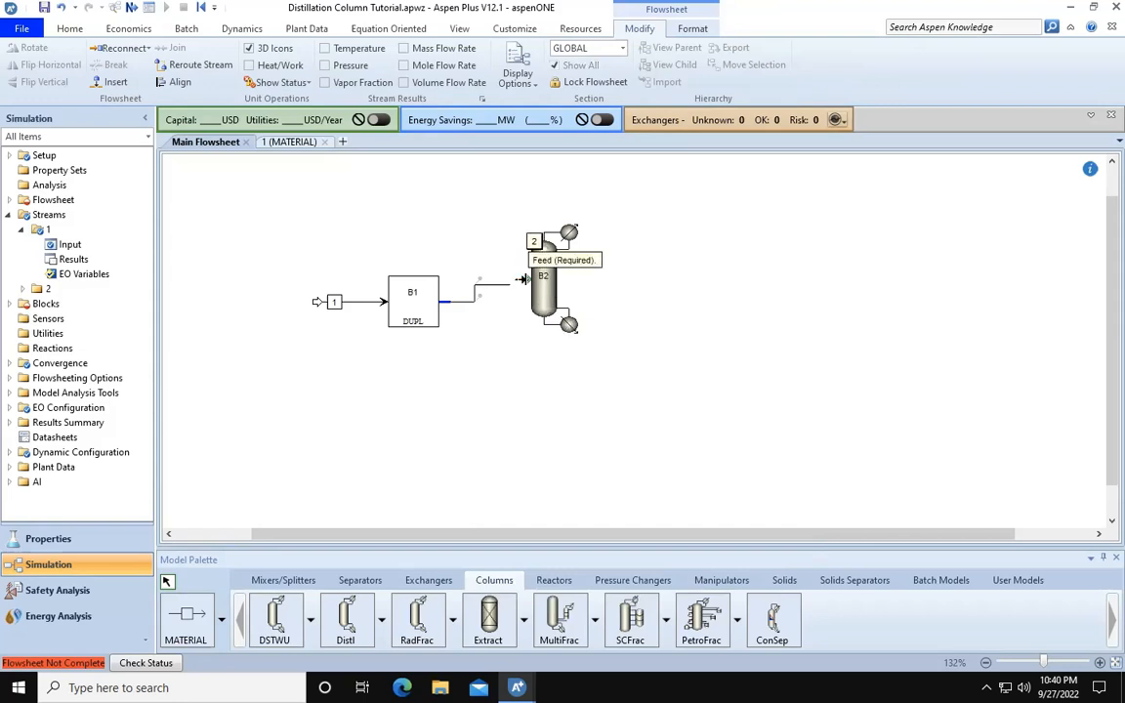
{"action": "left_click", "coordinate": [523, 279]}
{"action": "left_click", "coordinate": [515, 325]}
Step: Rename the column block as DSTWU and move its label outside the column, near its upper left
{"action": "left_click", "coordinate": [544, 281]}
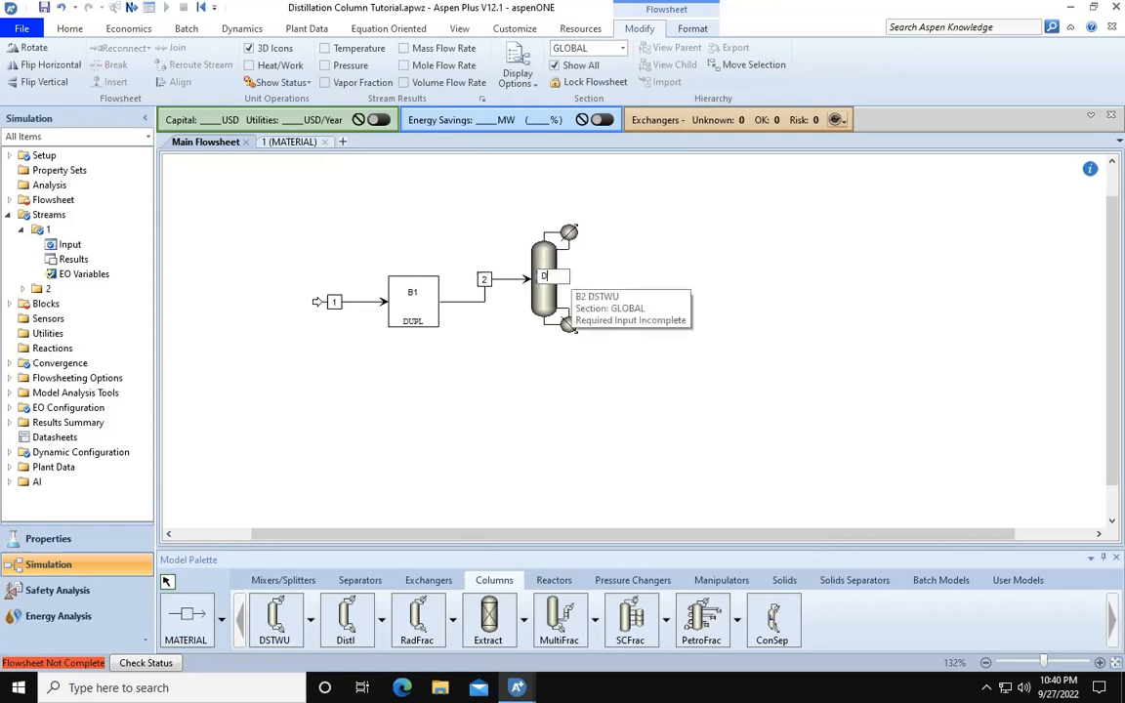
{"action": "type", "text": "DSTWU"}
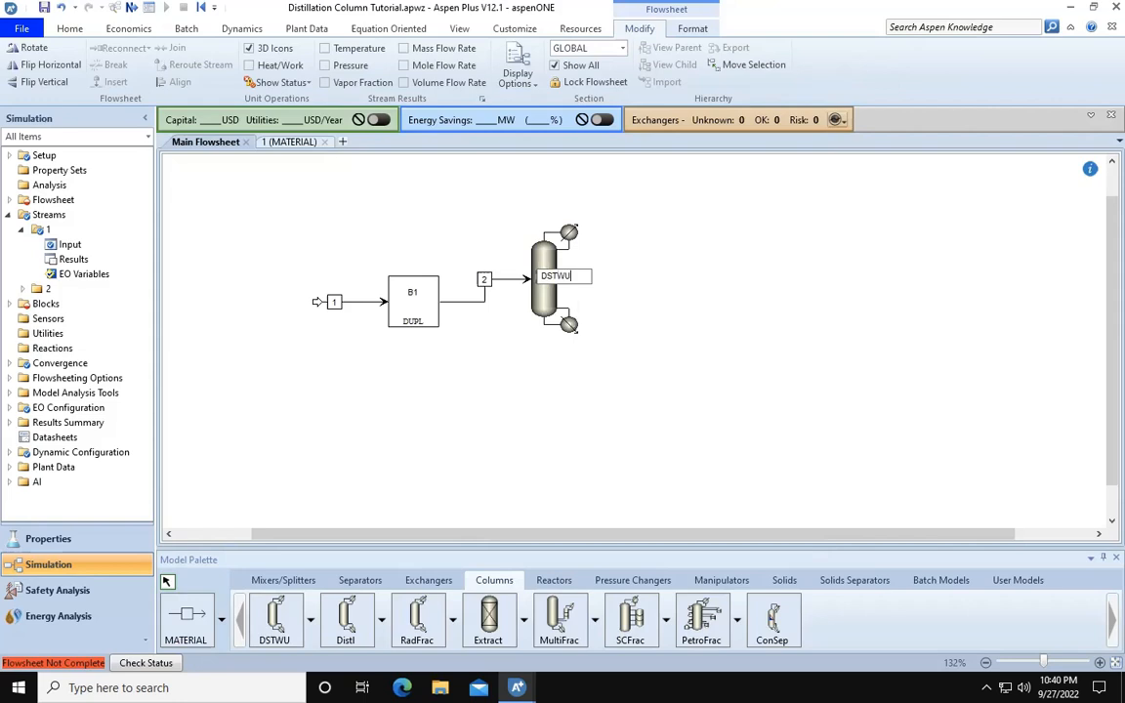
{"action": "left_click", "coordinate": [616, 278]}
{"action": "left_click_drag", "start_coordinate": [545, 277], "coordinate": [514, 241]}
{"action": "left_click", "coordinate": [604, 287]}
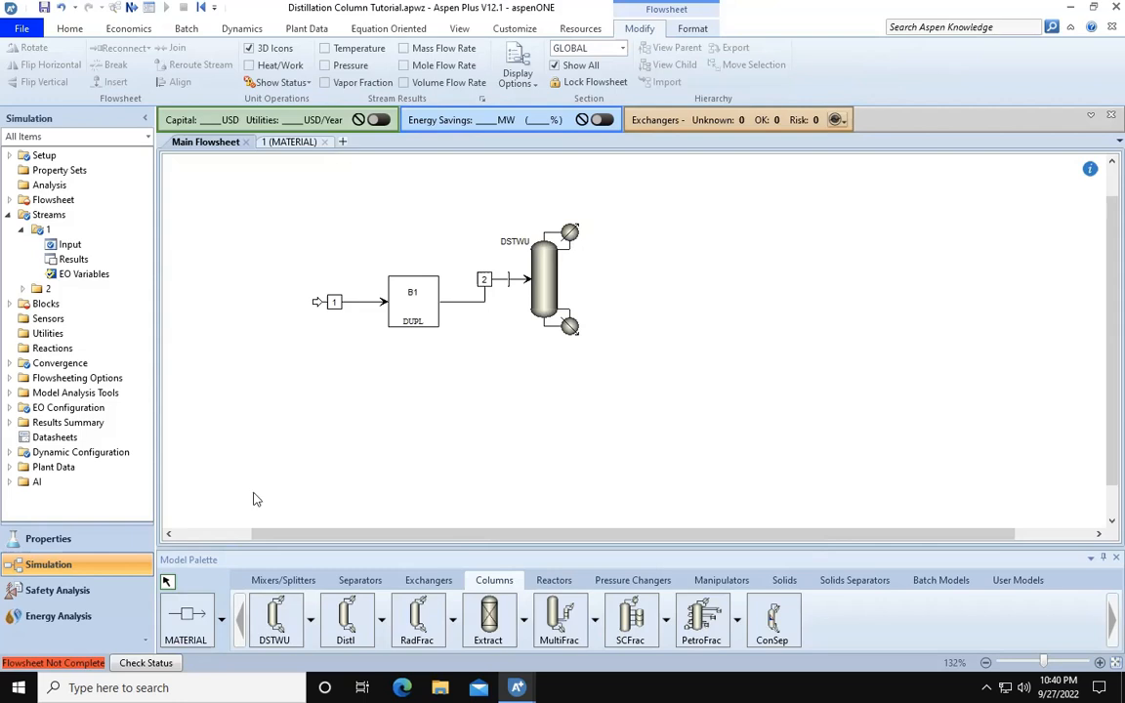
Step: Draw material streams leaving the distillate and bottoms outlets of the DSTWU column as the two products
{"action": "left_click", "coordinate": [189, 622]}
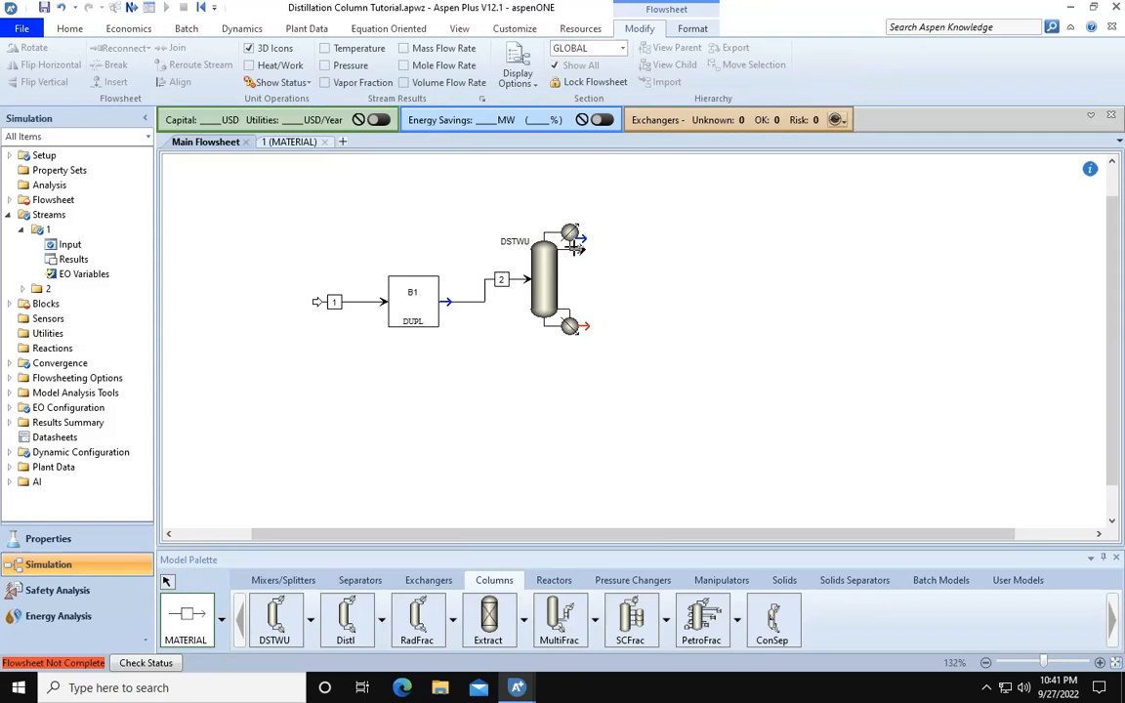
{"action": "left_click", "coordinate": [577, 251]}
{"action": "left_click", "coordinate": [645, 250]}
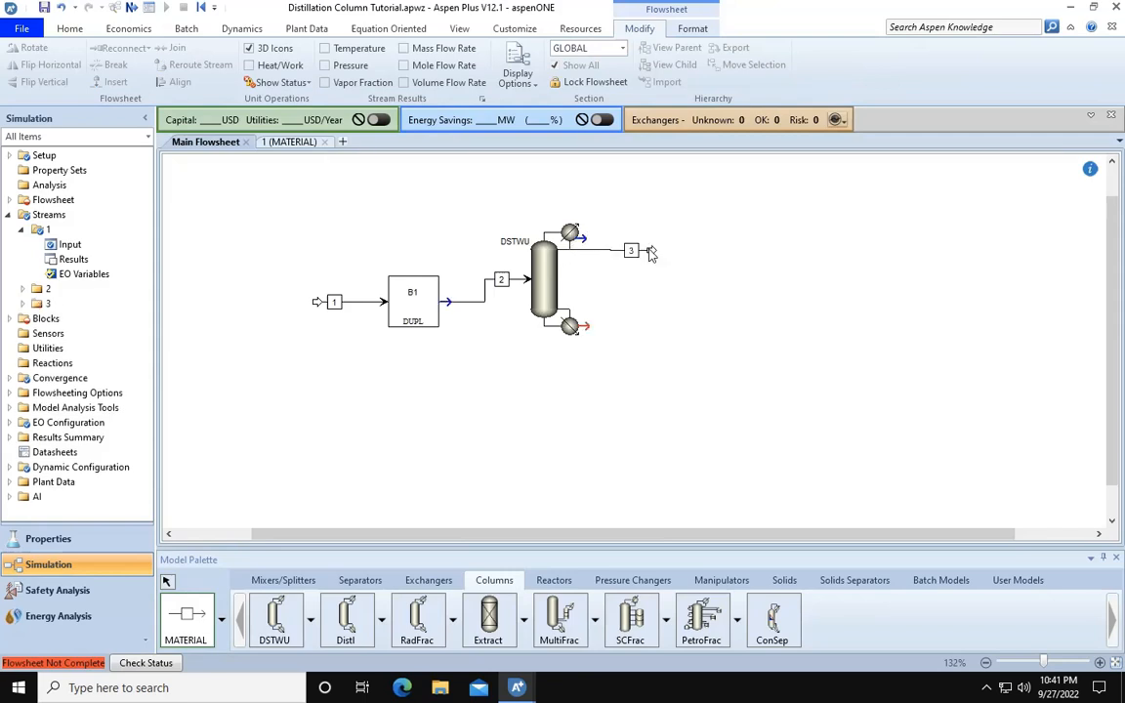
{"action": "left_click", "coordinate": [582, 323]}
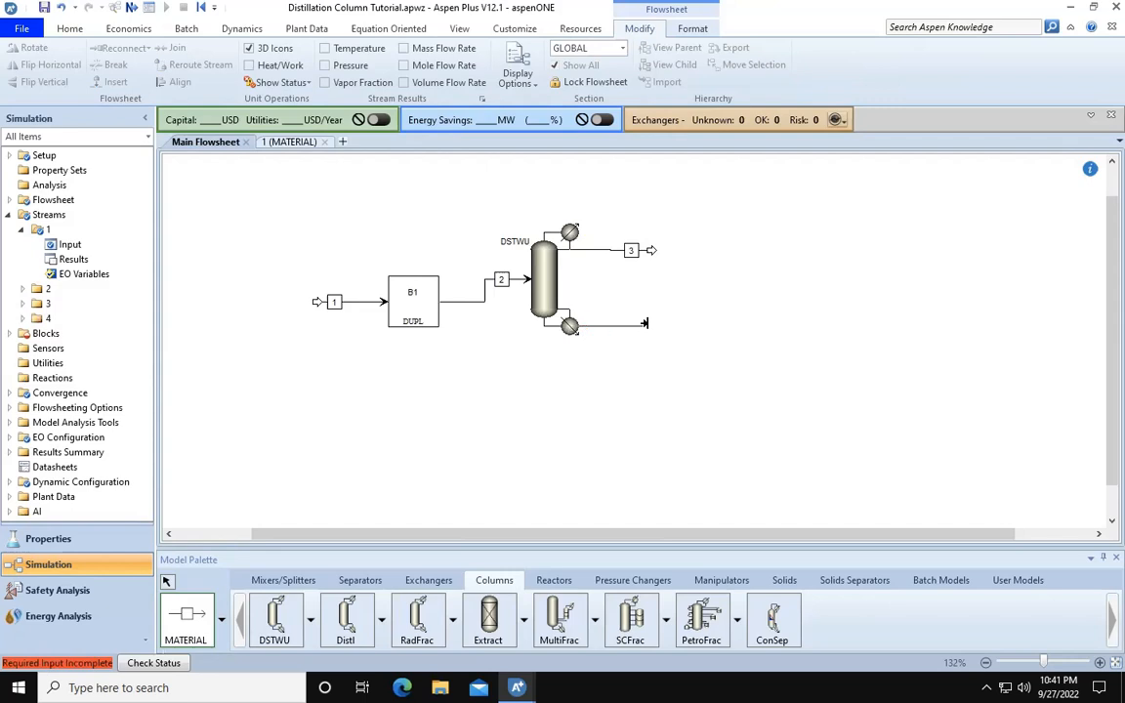
{"action": "left_click", "coordinate": [649, 323]}
{"action": "key", "text": "Escape"}
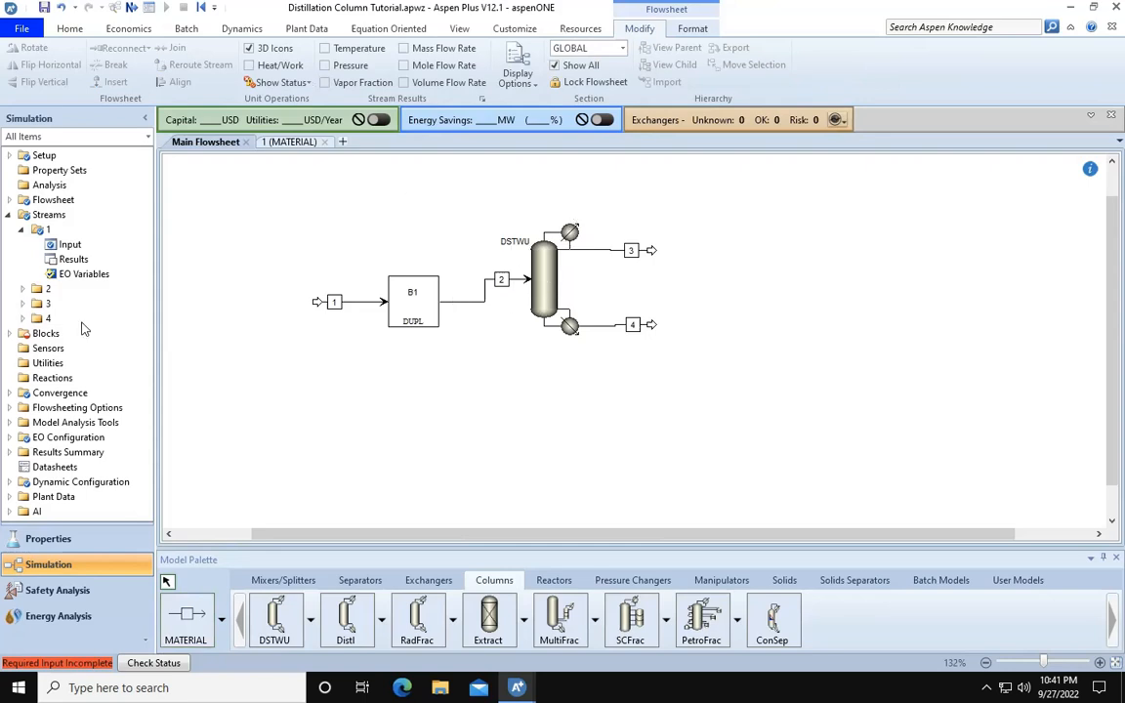
Step: Open the DSTWU block's input specifications and set both the condenser and reboiler pressures to 1 bar
{"action": "double_click", "coordinate": [25, 336]}
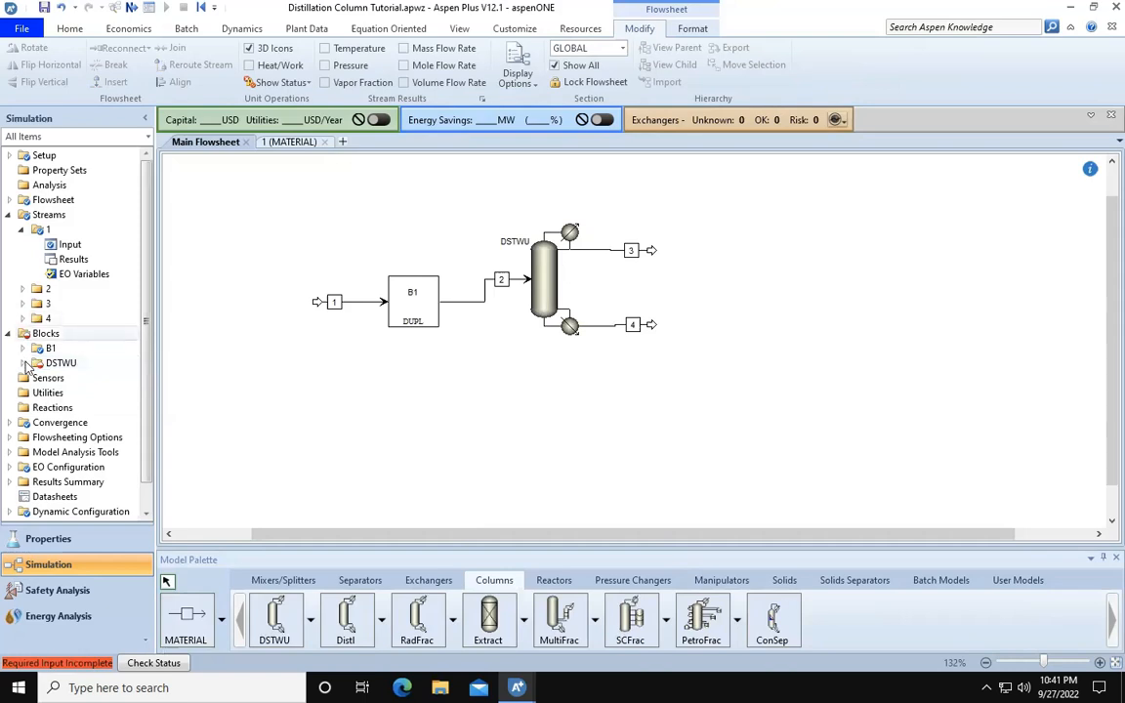
{"action": "left_click", "coordinate": [24, 363]}
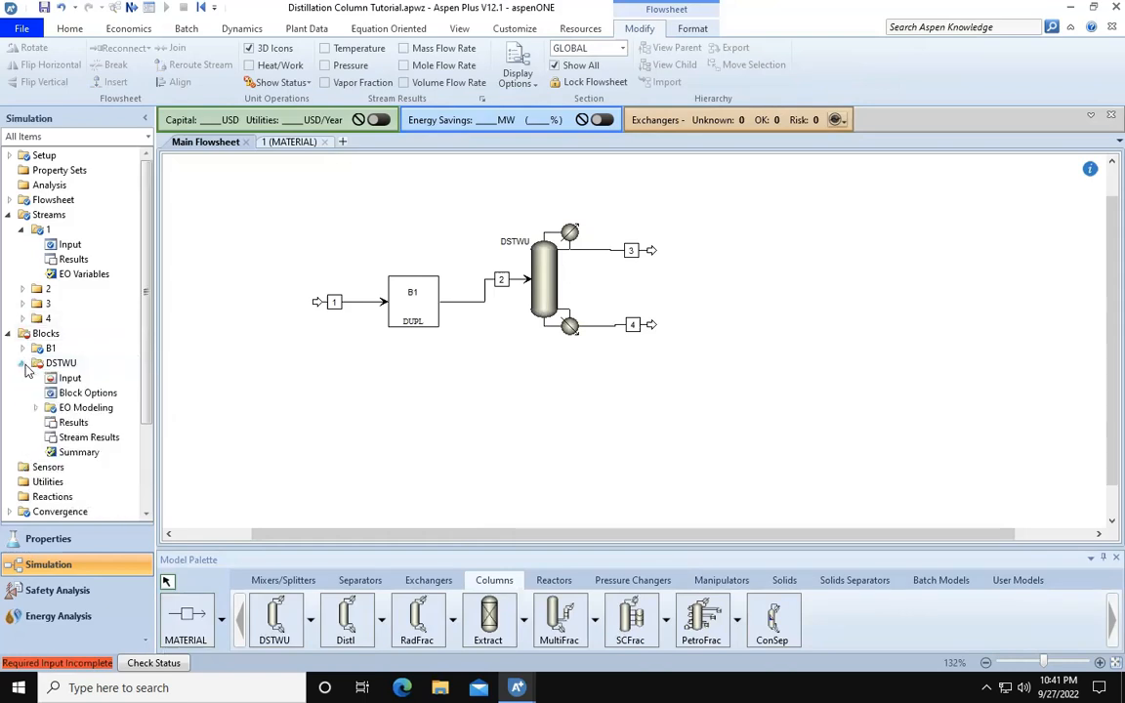
{"action": "double_click", "coordinate": [66, 381]}
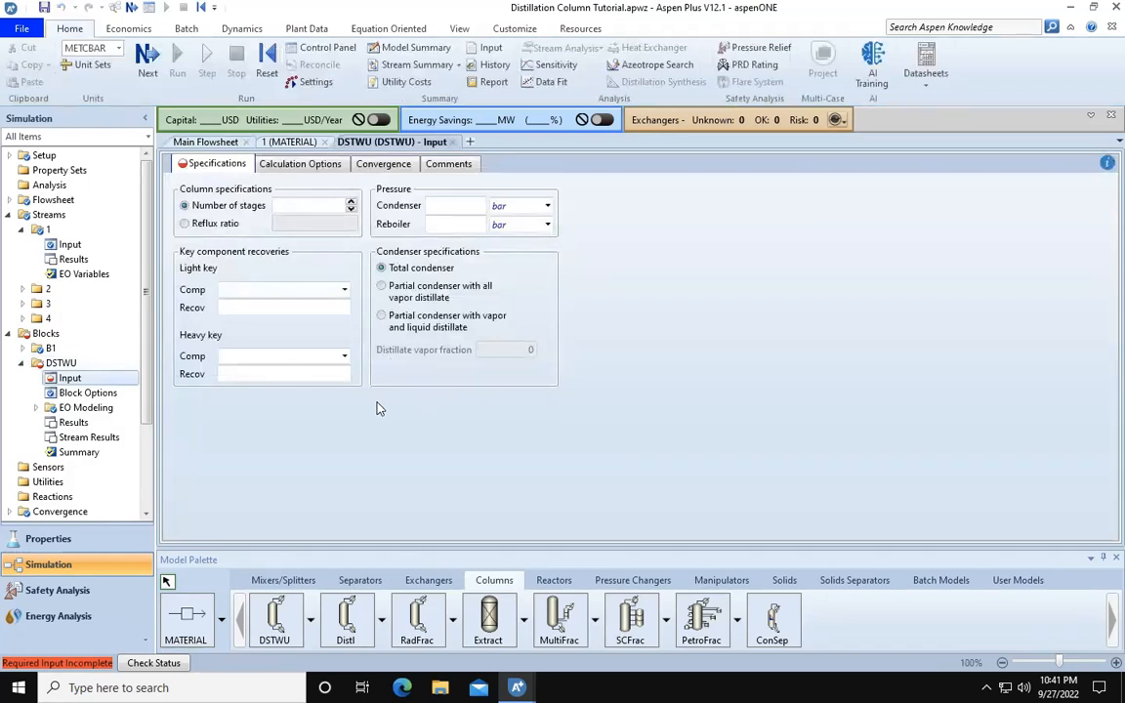
{"action": "left_click", "coordinate": [435, 206]}
{"action": "type", "text": "1"}
{"action": "left_click", "coordinate": [472, 226]}
{"action": "type", "text": "1"}
{"action": "left_click", "coordinate": [528, 264]}
Step: Specify the DSTWU column by reflux ratio instead of number of stages, with a value of 50
{"action": "left_click", "coordinate": [188, 227]}
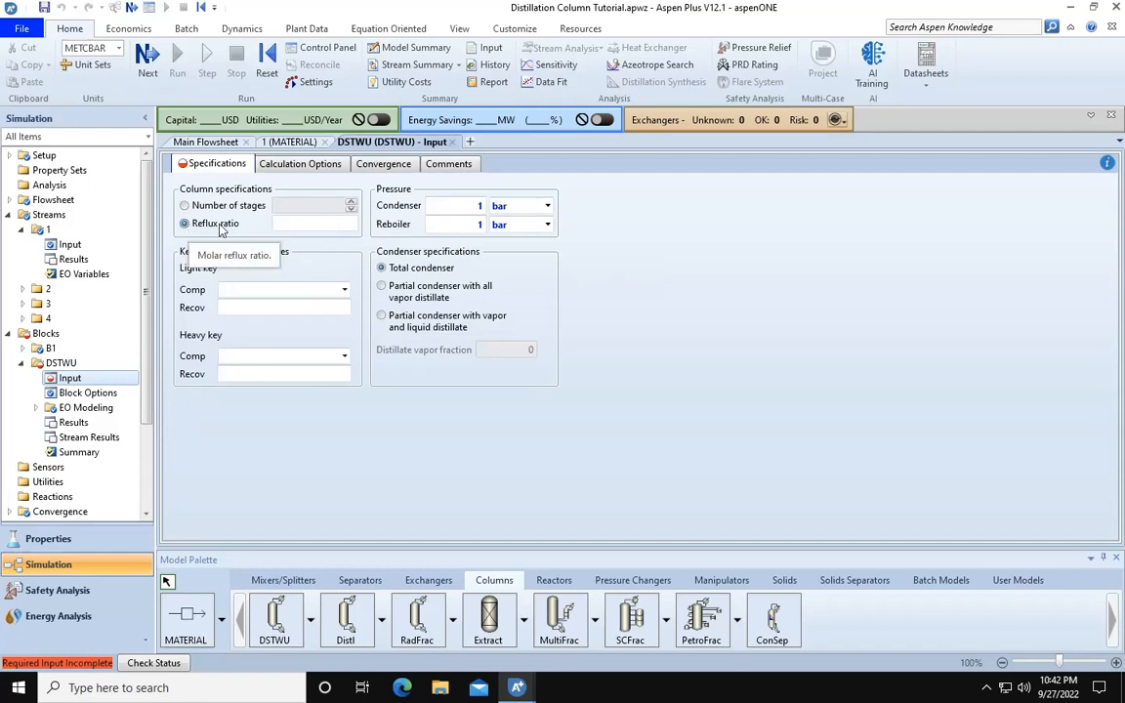
{"action": "left_click", "coordinate": [317, 224]}
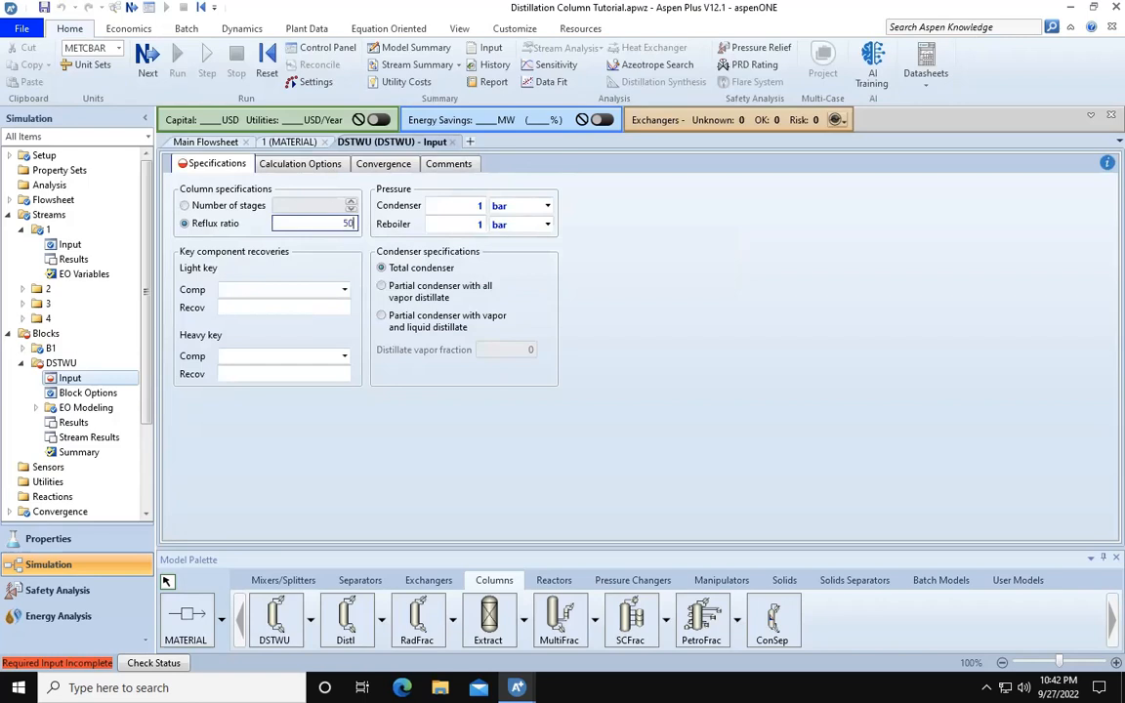
{"action": "left_click", "coordinate": [338, 254]}
Step: Assign ETHAN-01 as the light key component and WATER as the heavy key component of the column
{"action": "left_click", "coordinate": [344, 292]}
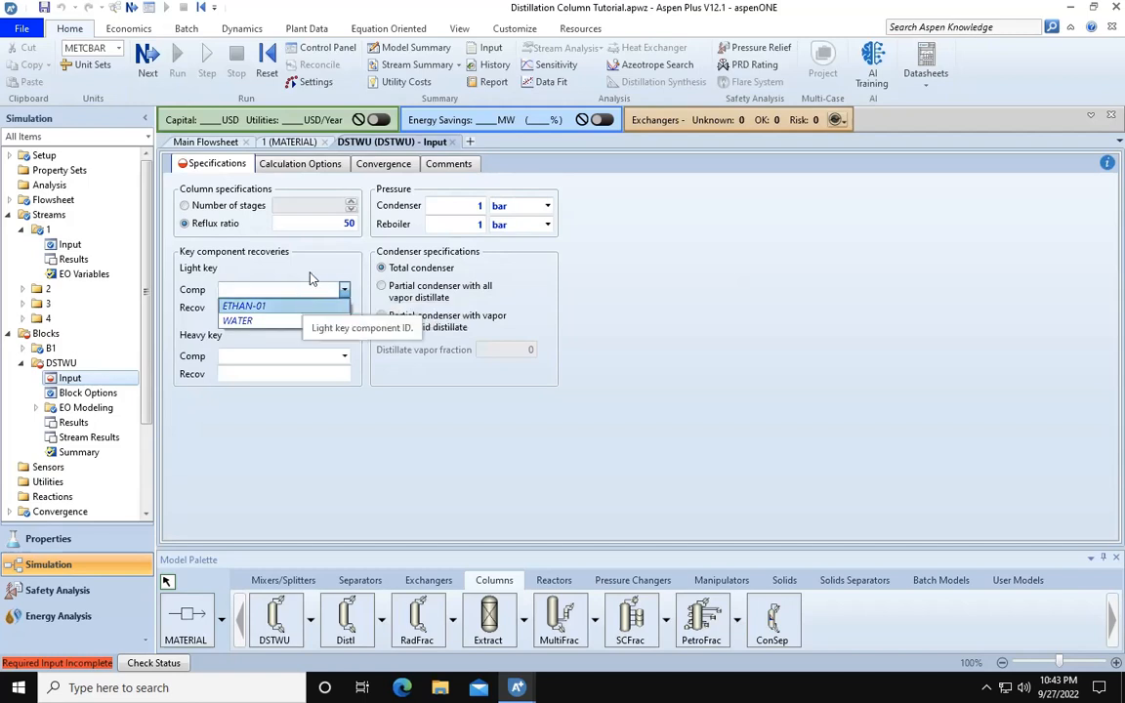
{"action": "left_click", "coordinate": [231, 294]}
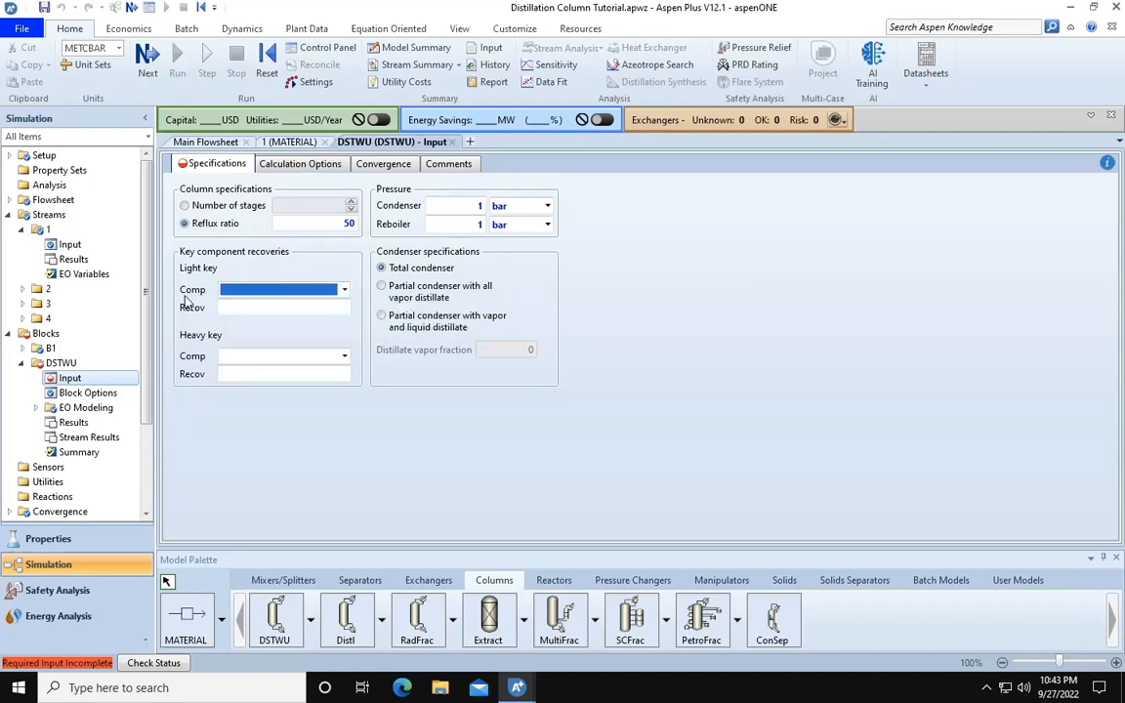
{"action": "left_click", "coordinate": [344, 290]}
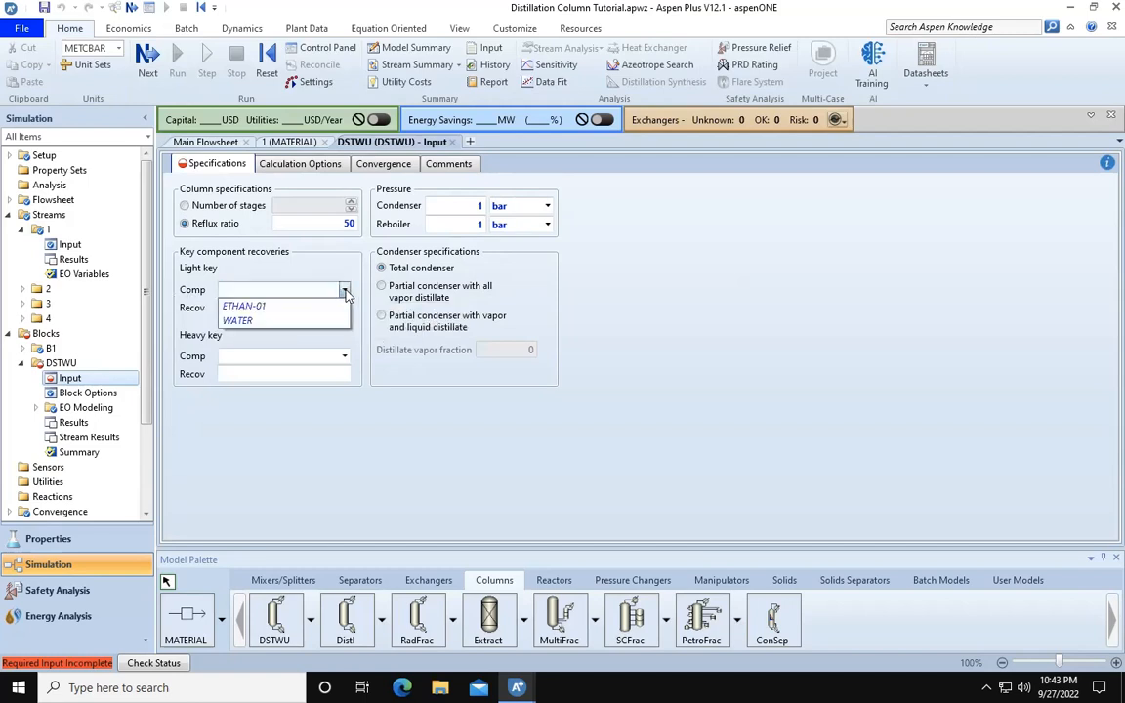
{"action": "left_click", "coordinate": [249, 309]}
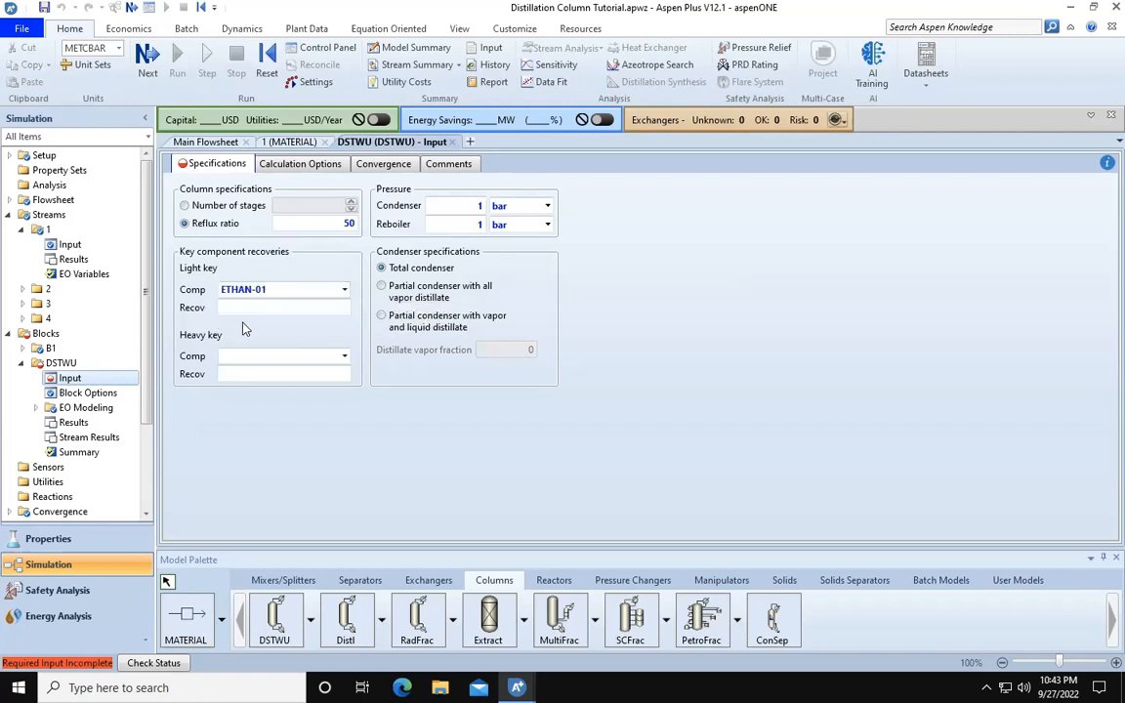
{"action": "left_click", "coordinate": [343, 360]}
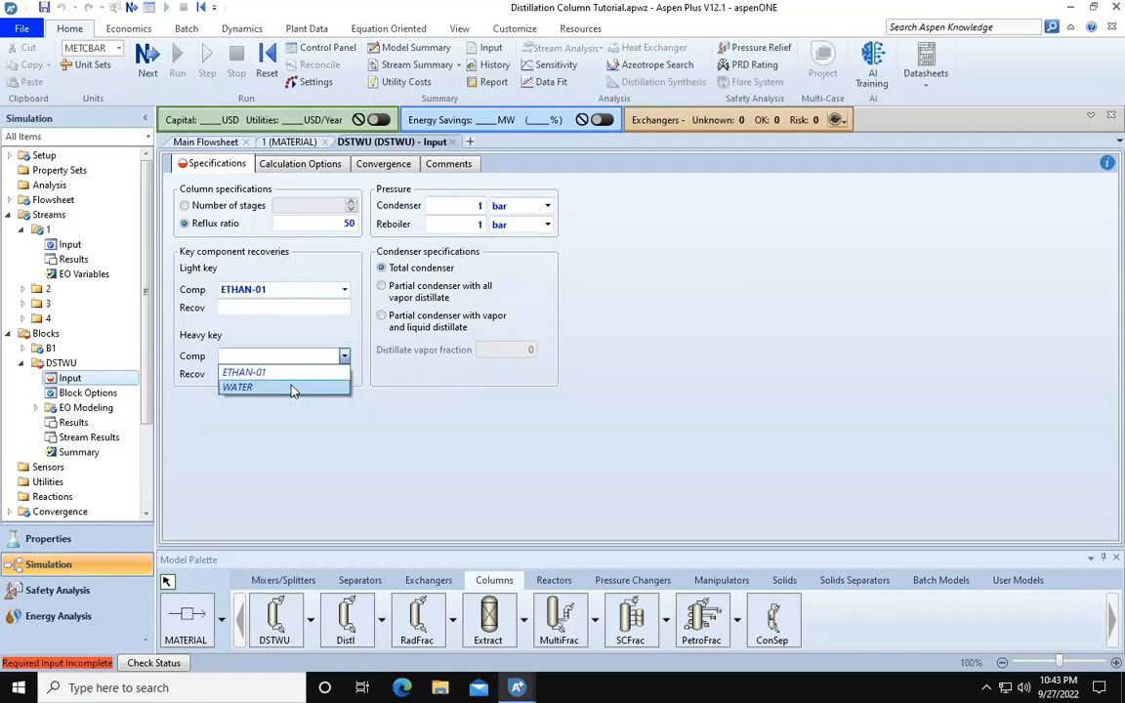
{"action": "left_click", "coordinate": [293, 388]}
{"action": "left_click", "coordinate": [298, 404]}
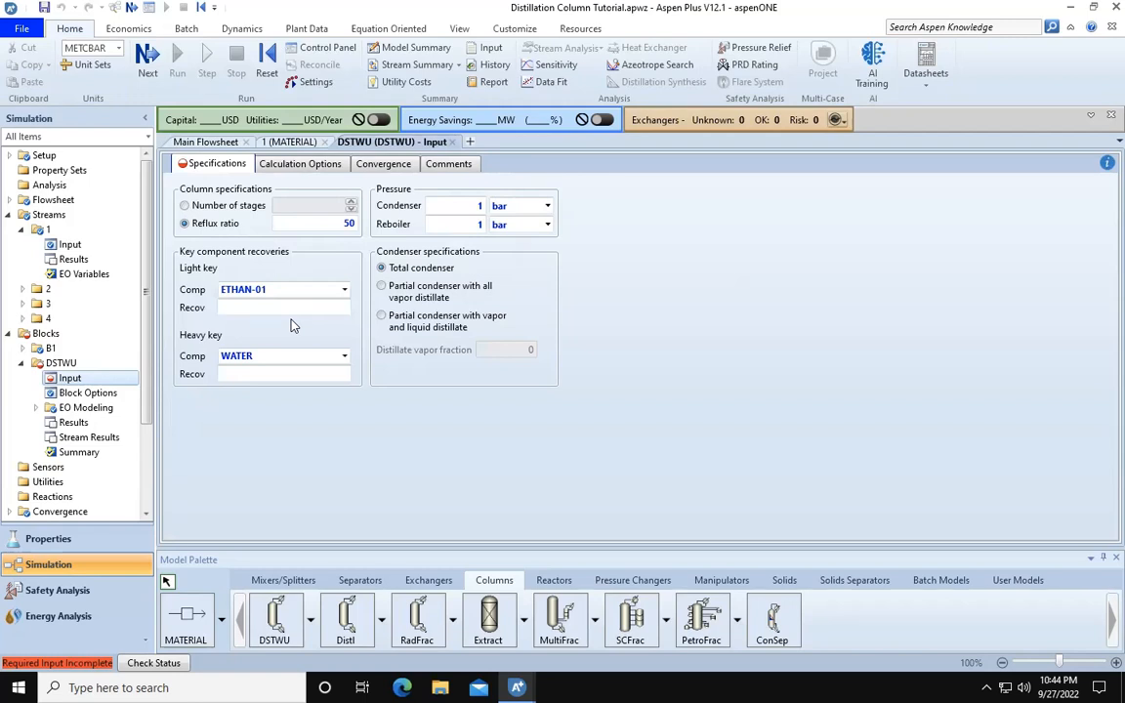
Step: Set the light key recovery to 0.85 and the heavy key recovery to 0.01
{"action": "left_click", "coordinate": [317, 307]}
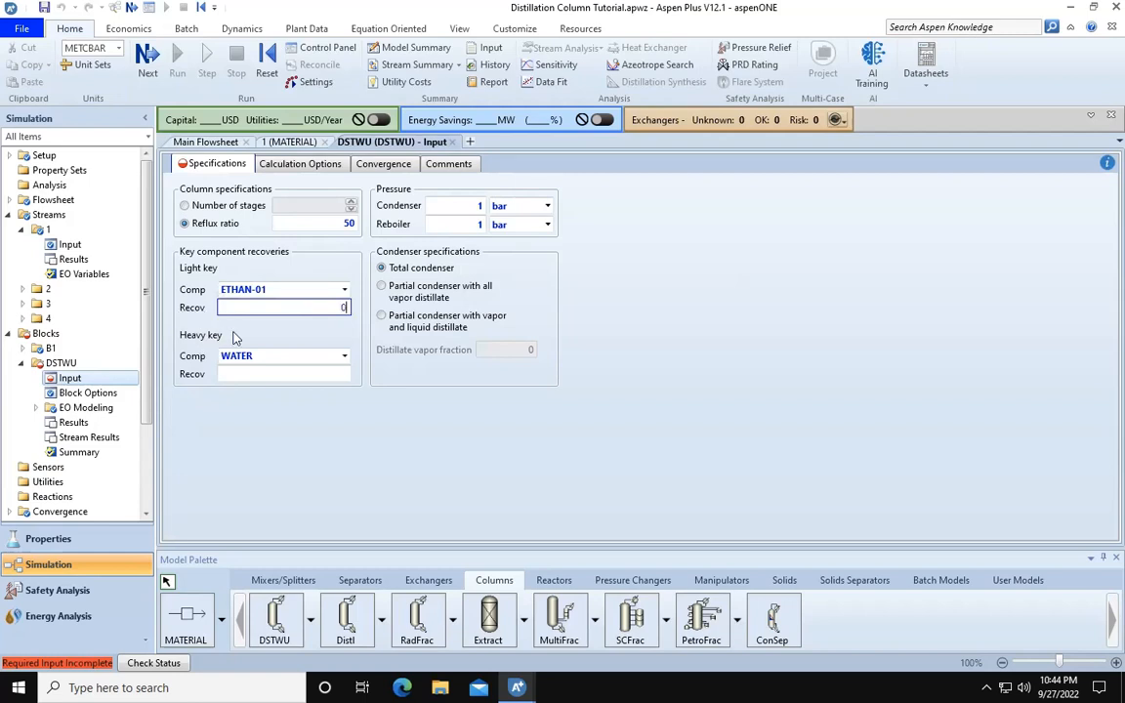
{"action": "type", "text": ".85"}
{"action": "key", "text": "Return"}
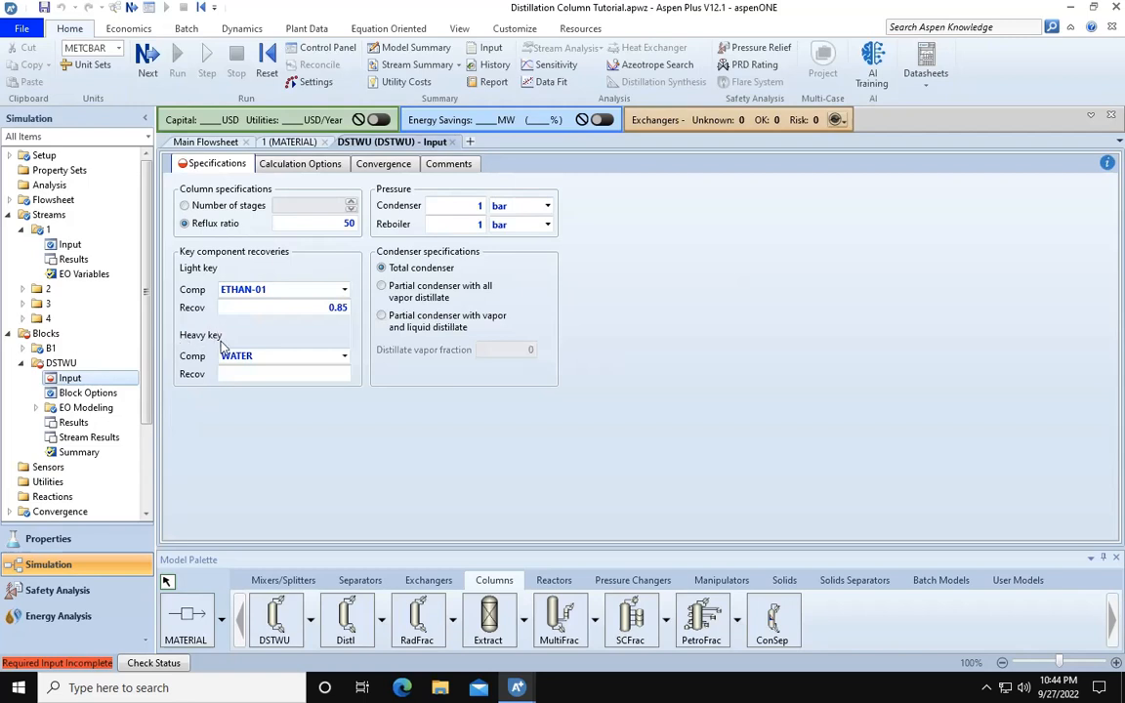
{"action": "left_click", "coordinate": [321, 374]}
{"action": "type", "text": "0.01"}
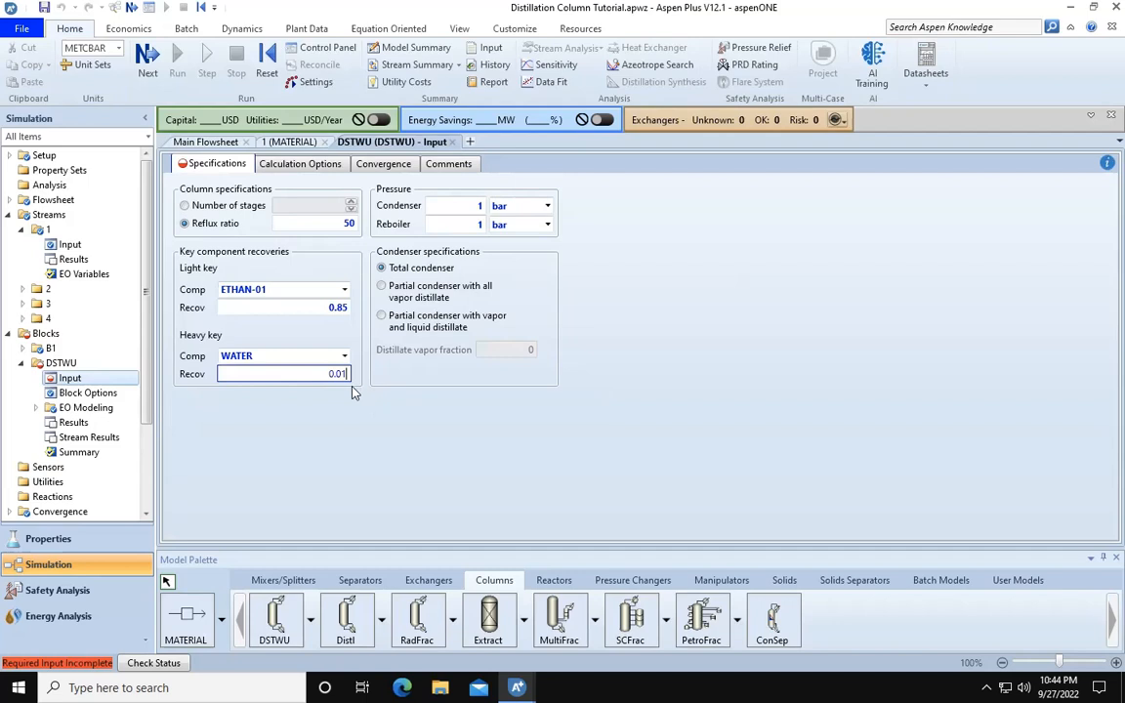
{"action": "key", "text": "Return"}
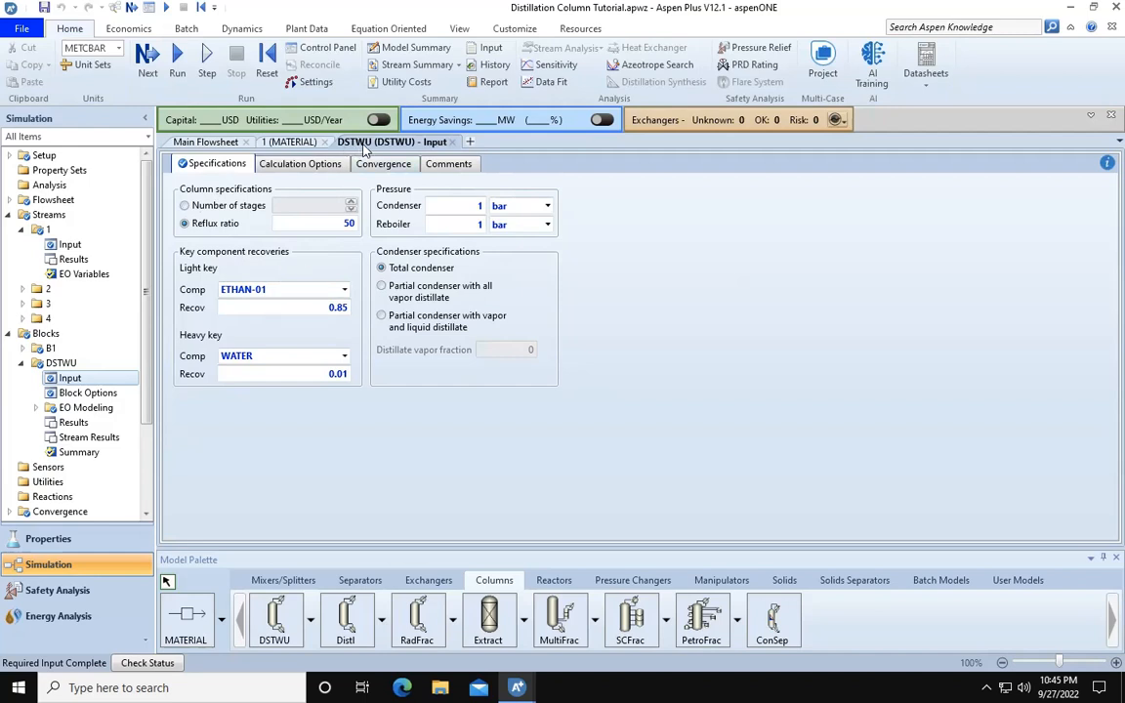
Step: Enable the table of reflux ratio vs number of theoretical stages from 1 to 100 stages, and run the simulation
{"action": "left_click", "coordinate": [280, 168]}
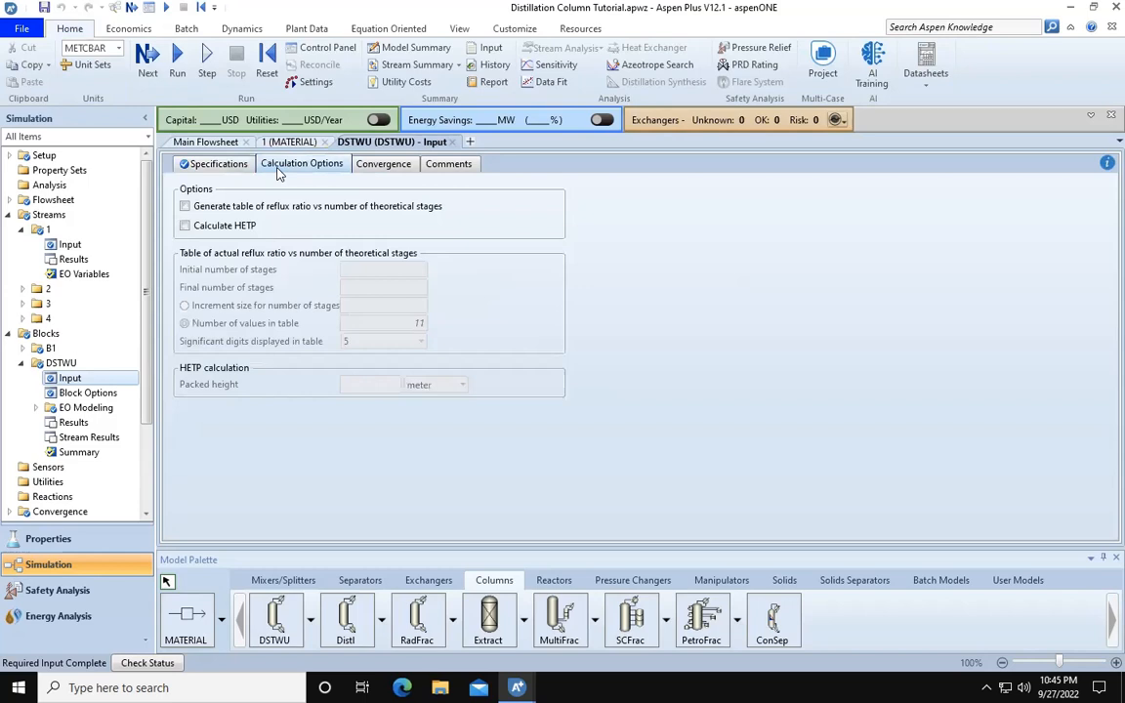
{"action": "left_click", "coordinate": [246, 206]}
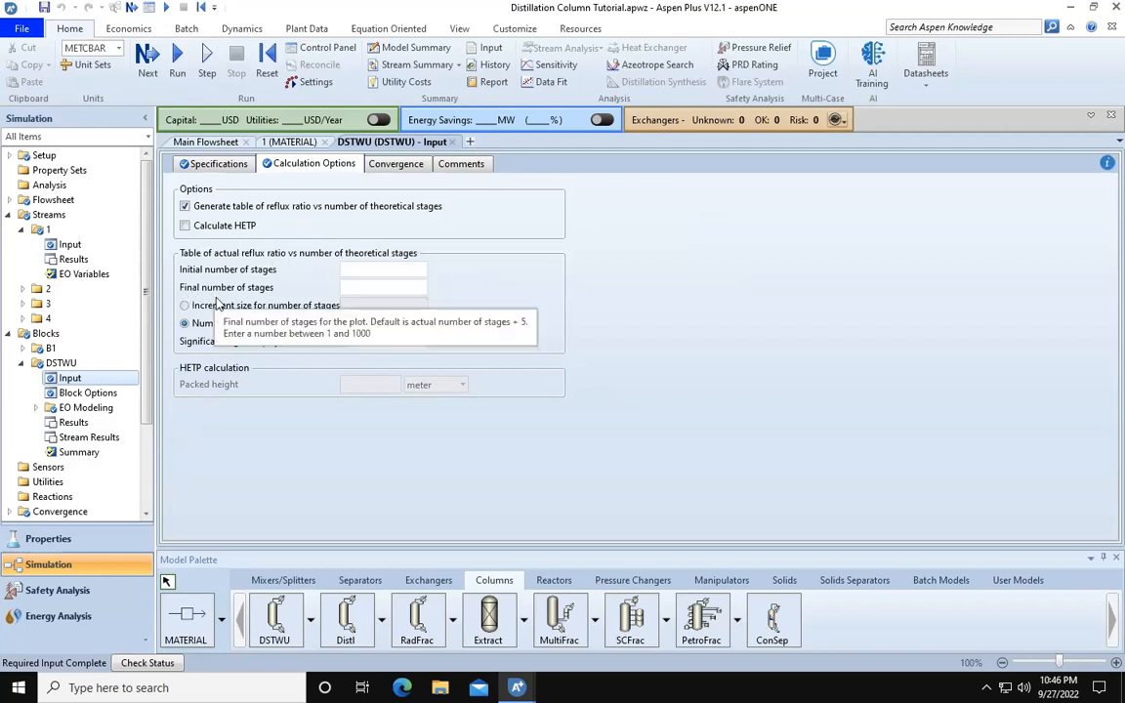
{"action": "left_click", "coordinate": [396, 269]}
{"action": "type", "text": "1"}
{"action": "left_click", "coordinate": [426, 288]}
{"action": "type", "text": "100"}
{"action": "key", "text": "Return"}
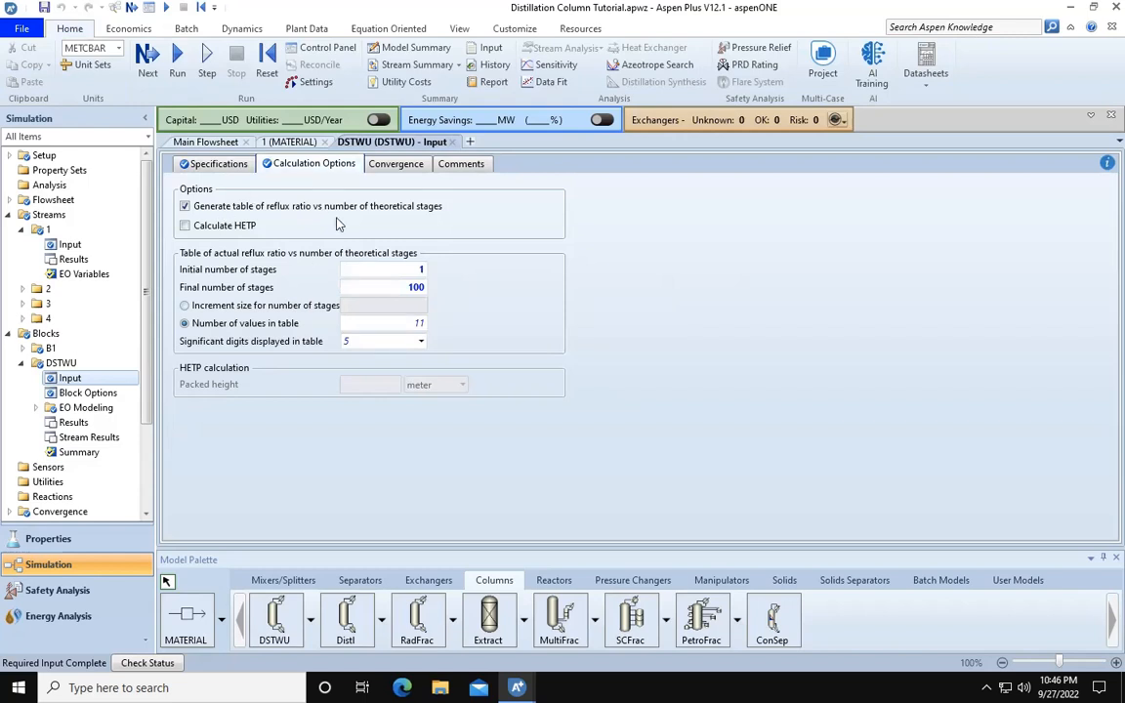
{"action": "left_click", "coordinate": [175, 54]}
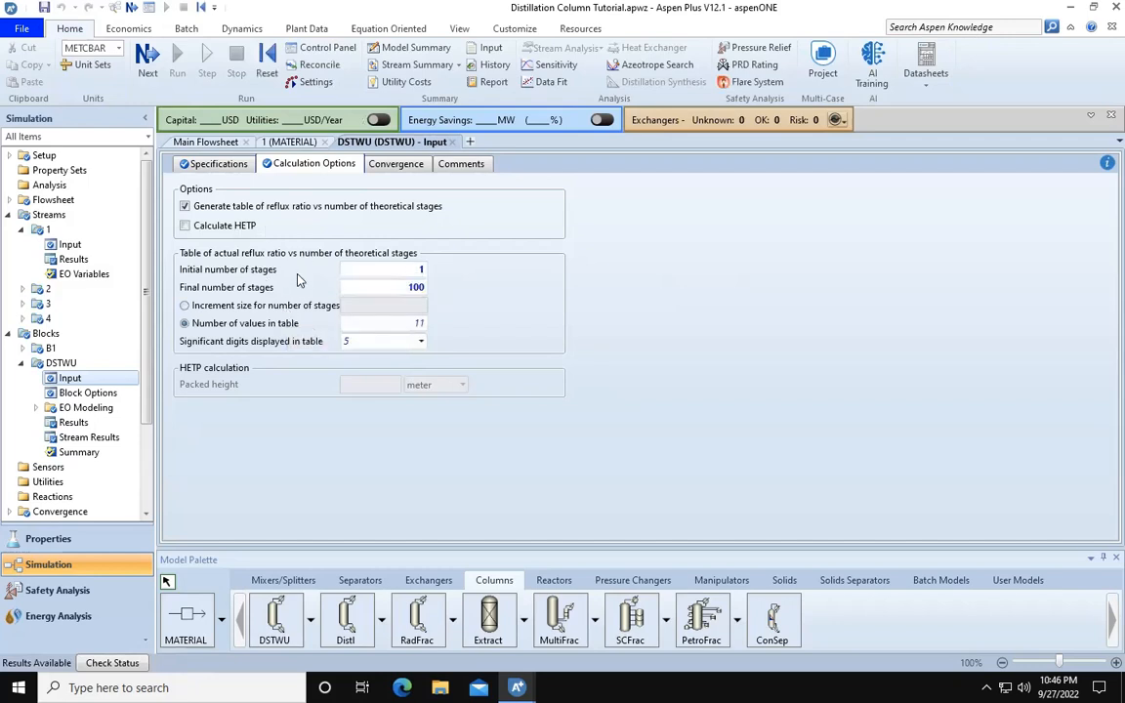
Step: Examine the DSTWU column's stream results for streams 2, 3 and 4, from temperature and pressure down to the mole and mass flows
{"action": "left_click", "coordinate": [210, 143]}
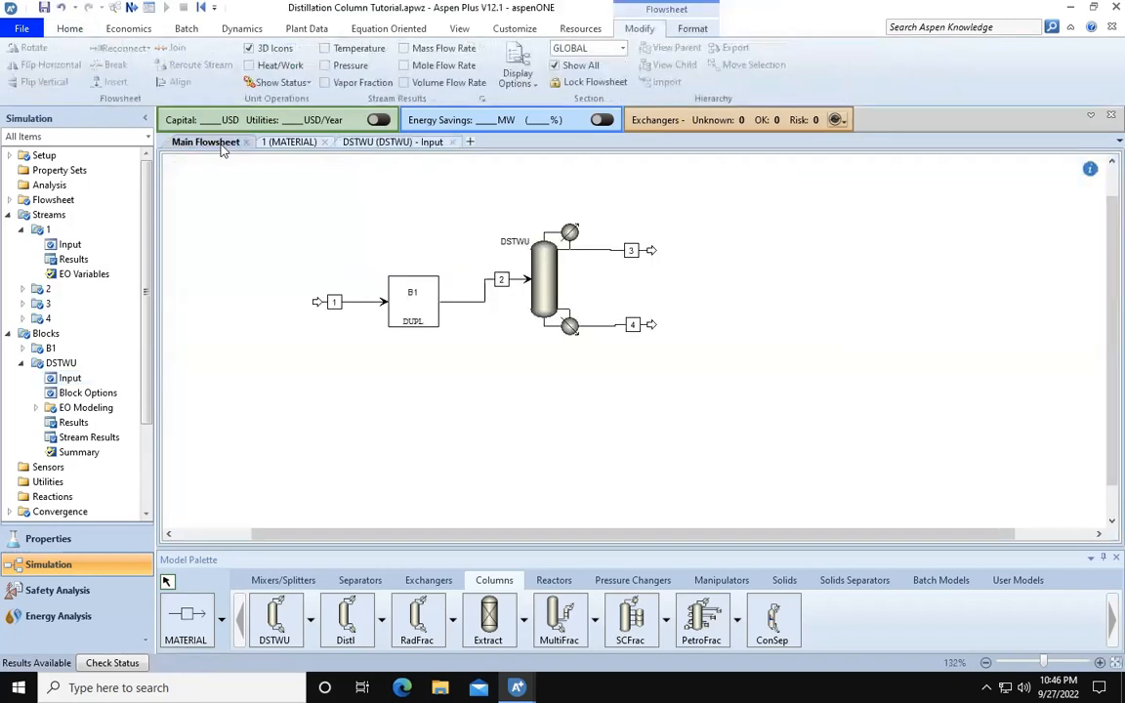
{"action": "left_click", "coordinate": [542, 291]}
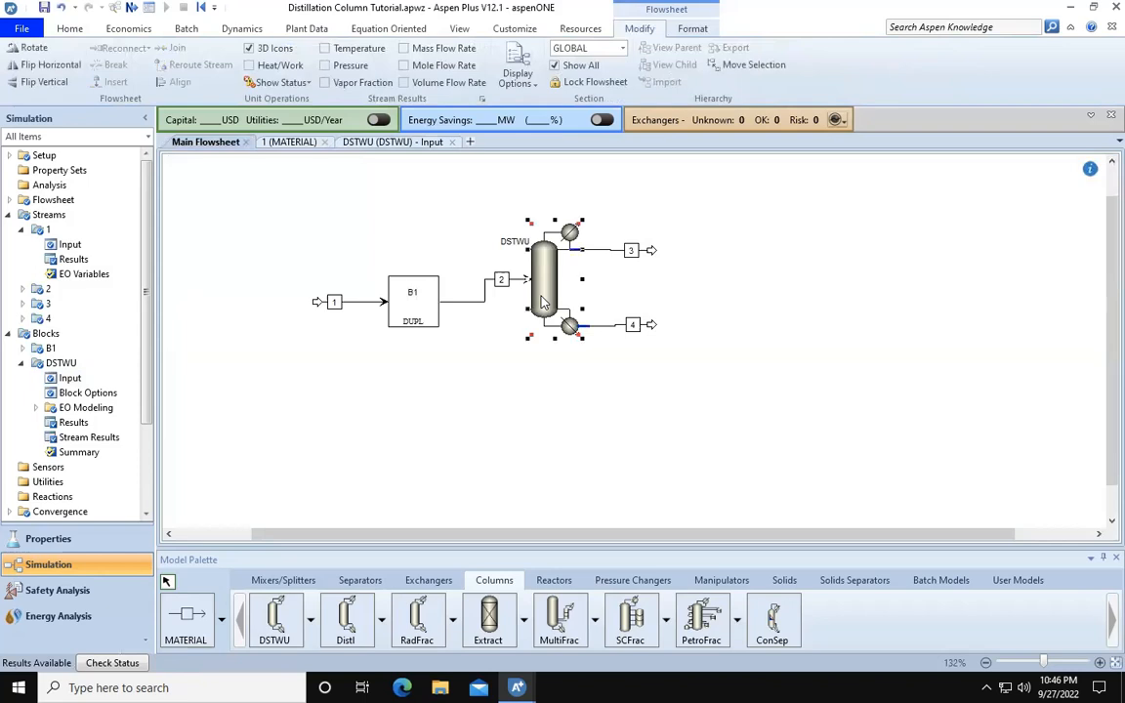
{"action": "right_click", "coordinate": [542, 300]}
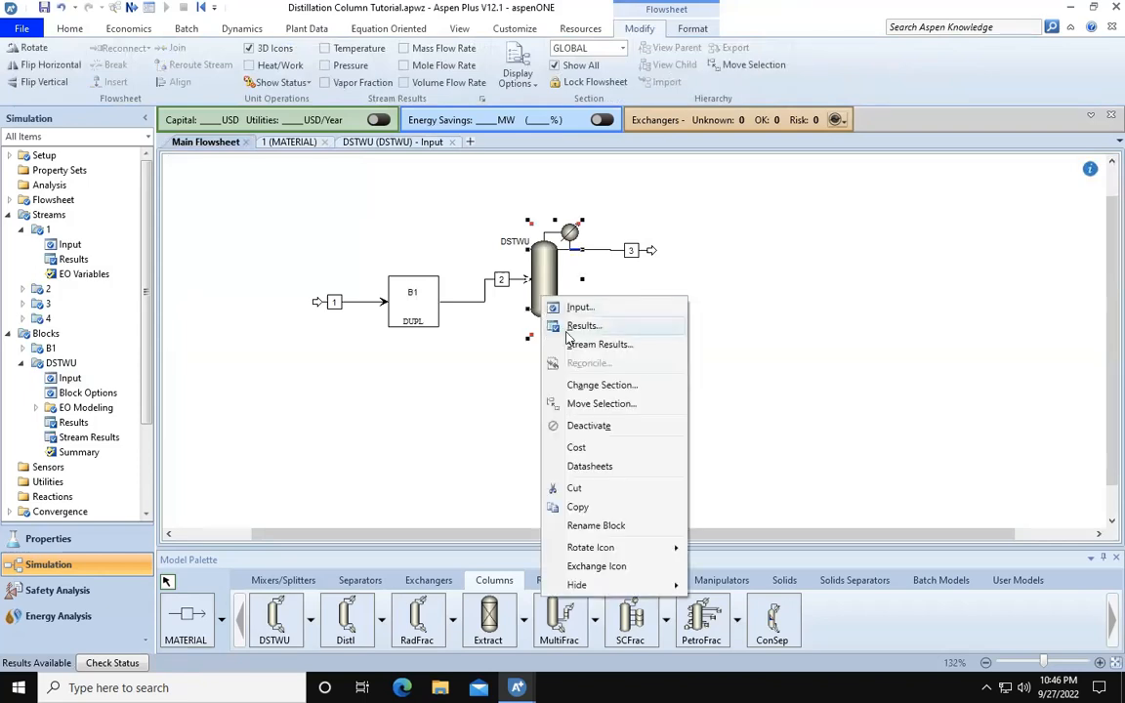
{"action": "left_click", "coordinate": [454, 318]}
{"action": "left_click", "coordinate": [549, 311]}
{"action": "right_click", "coordinate": [551, 312]}
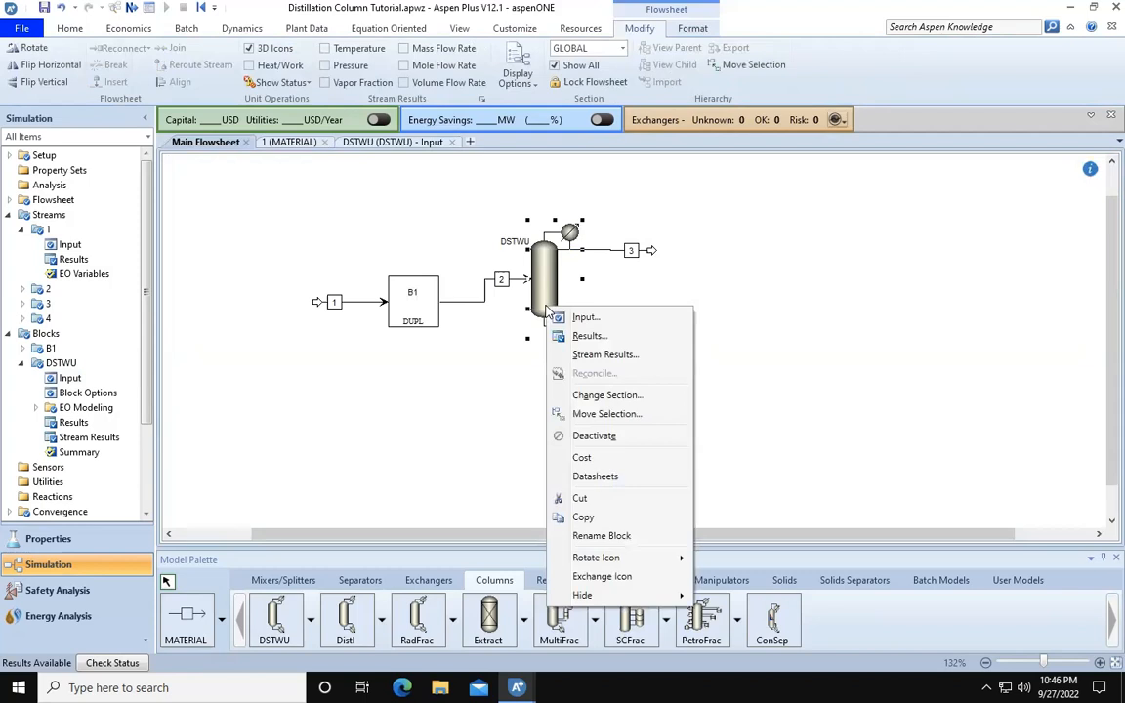
{"action": "left_click", "coordinate": [581, 354]}
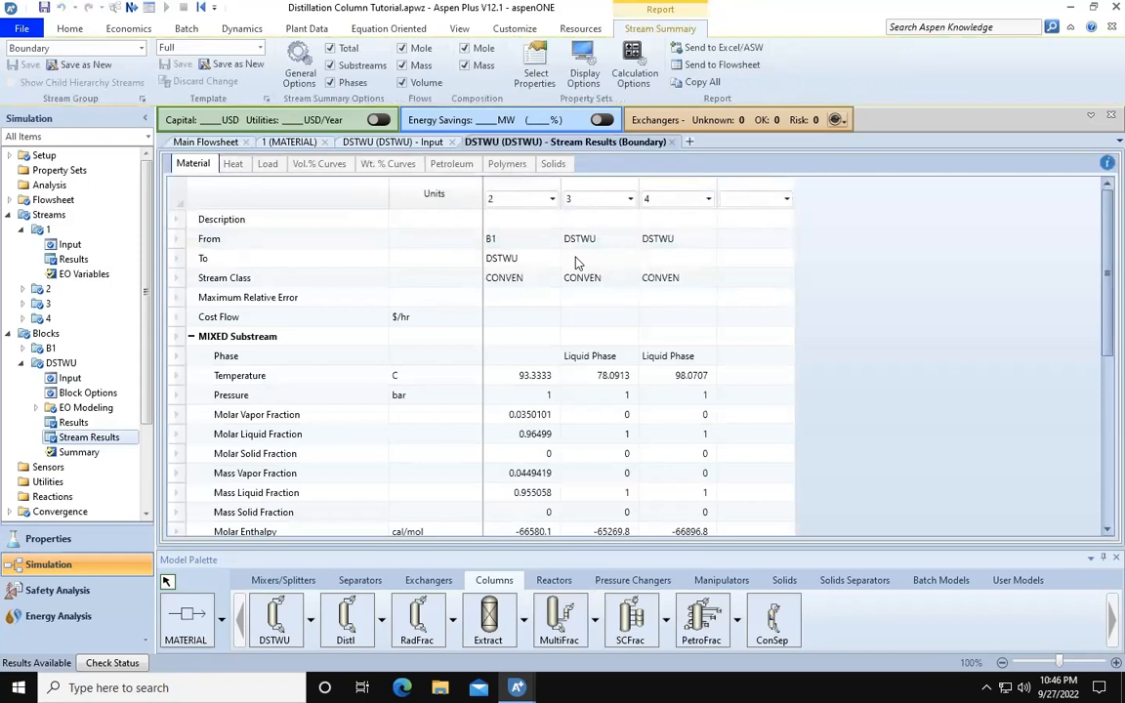
{"action": "scroll", "coordinate": [576, 262], "scroll_direction": "down", "scroll_amount": 2}
{"action": "scroll", "coordinate": [576, 262], "scroll_direction": "down", "scroll_amount": 2}
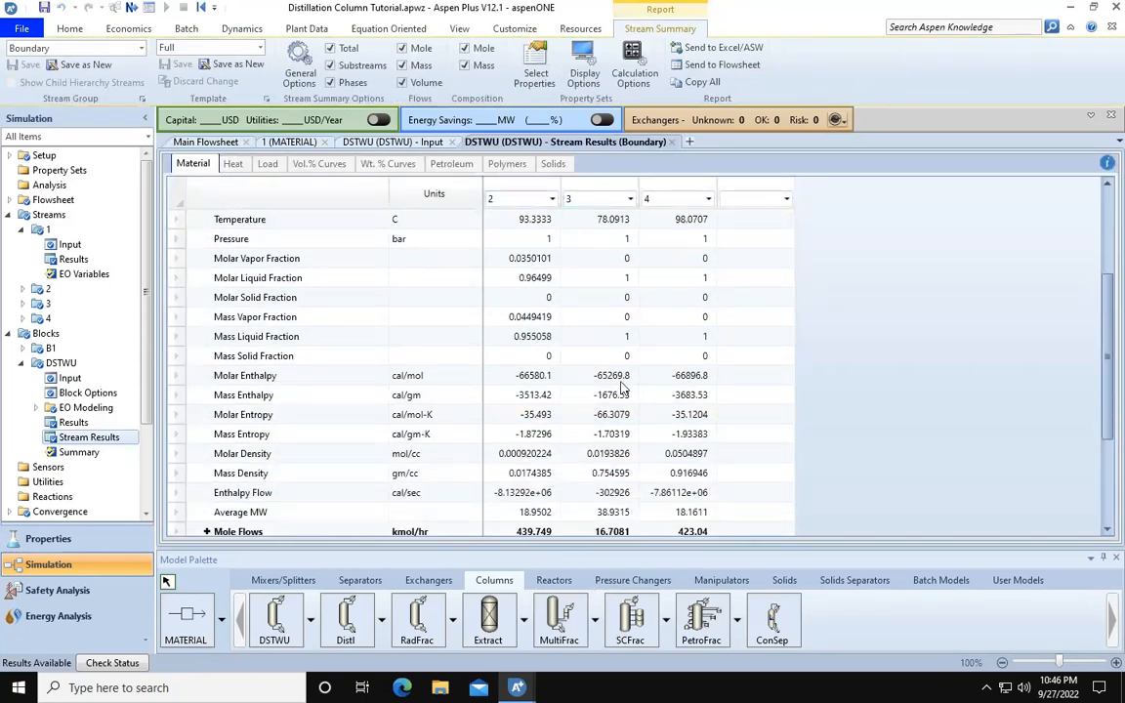
{"action": "scroll", "coordinate": [630, 341], "scroll_direction": "down", "scroll_amount": 2}
{"action": "scroll", "coordinate": [623, 389], "scroll_direction": "down", "scroll_amount": 2}
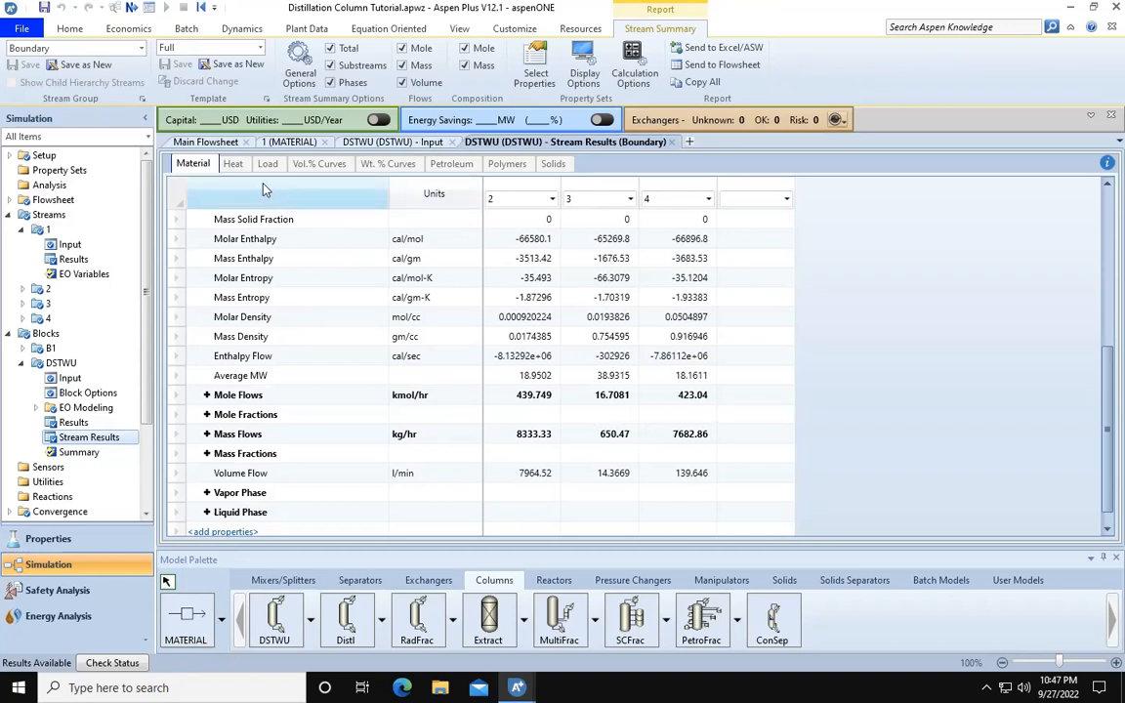
Step: Examine the DSTWU block's results summary, checking the actual and minimum reflux ratios
{"action": "left_click", "coordinate": [206, 142]}
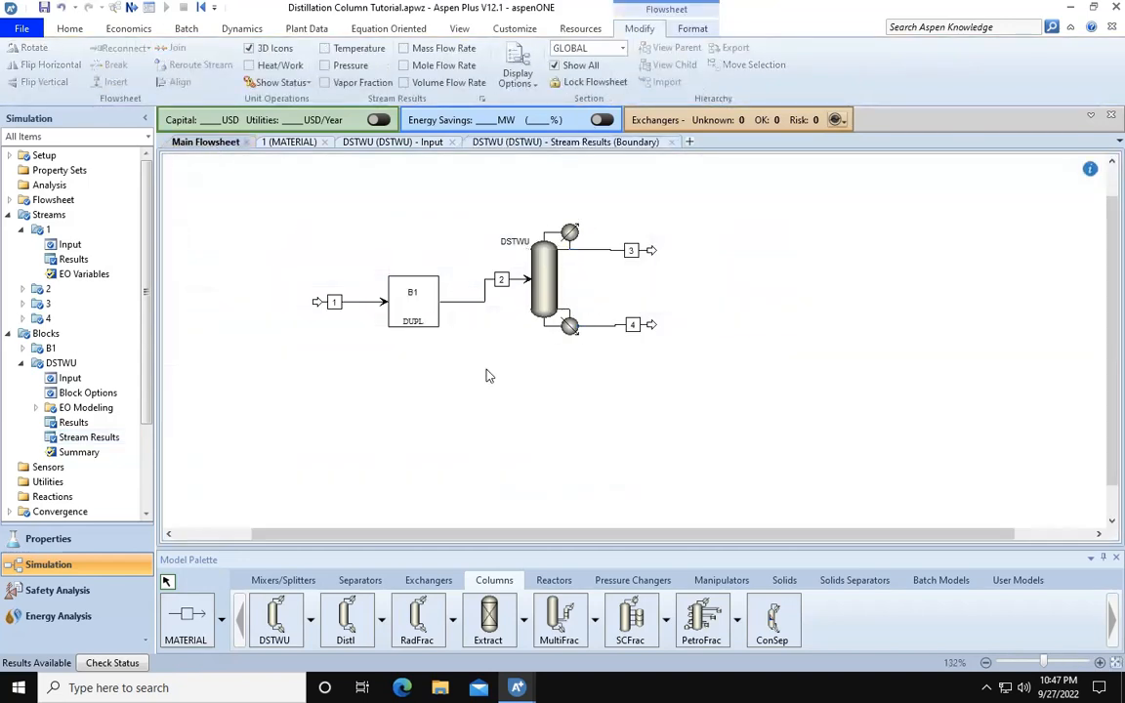
{"action": "right_click", "coordinate": [543, 301]}
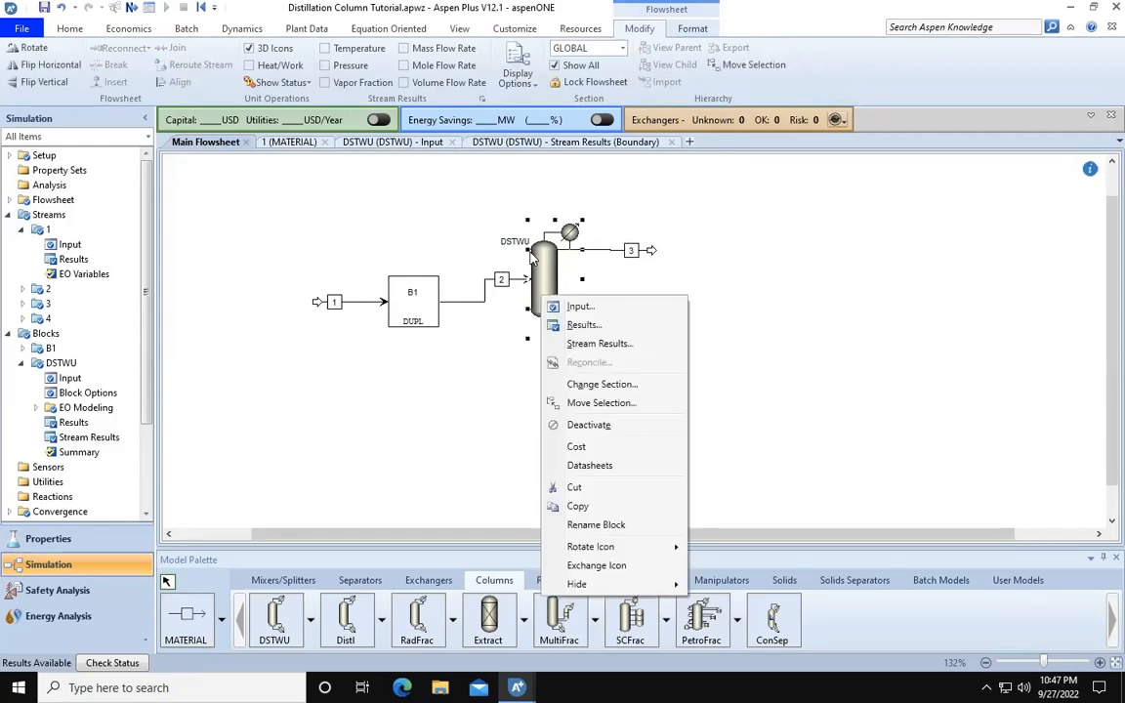
{"action": "left_click", "coordinate": [585, 325]}
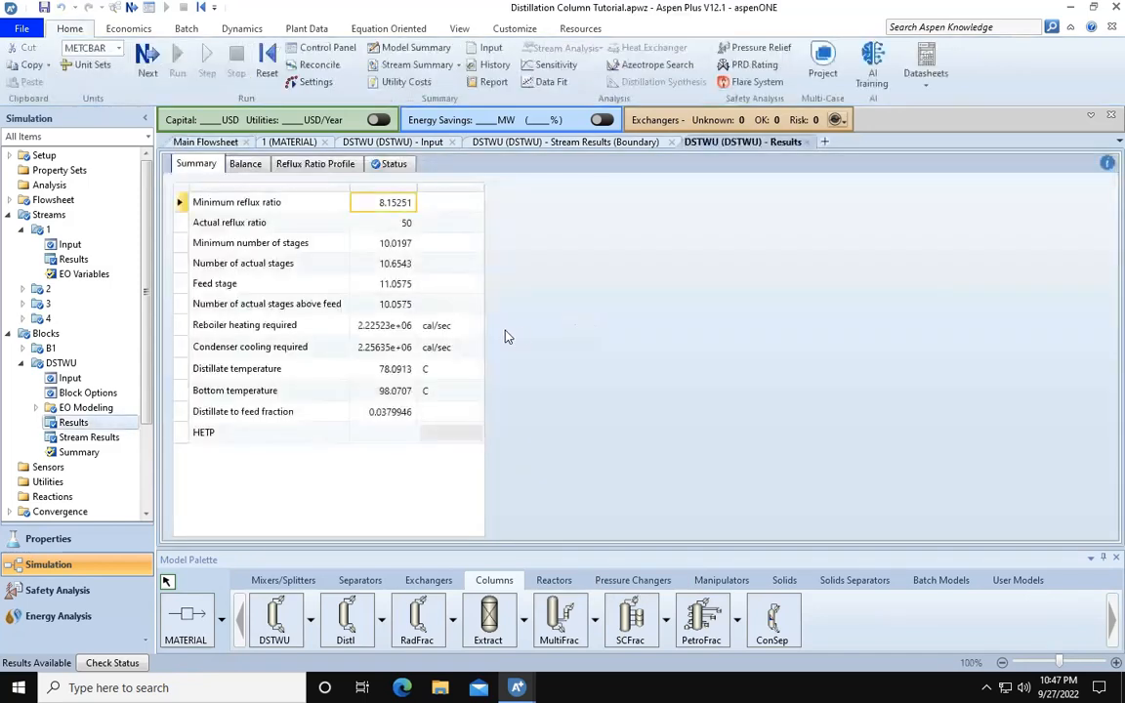
{"action": "left_click", "coordinate": [406, 224]}
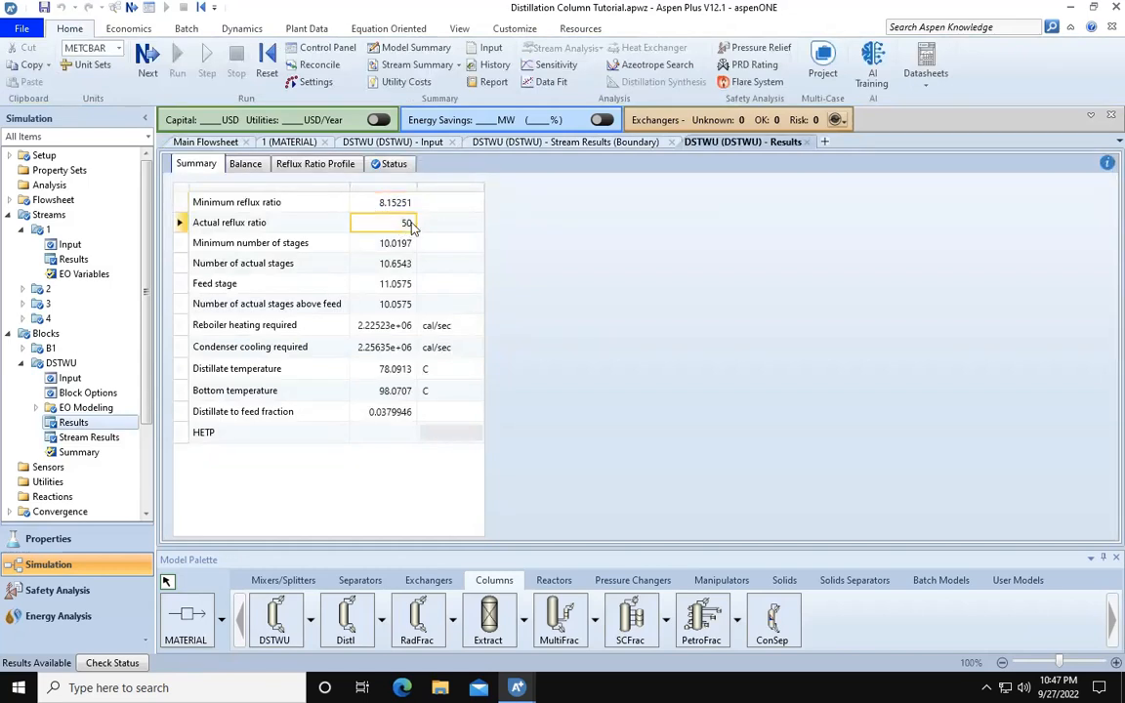
{"action": "key", "text": "Up"}
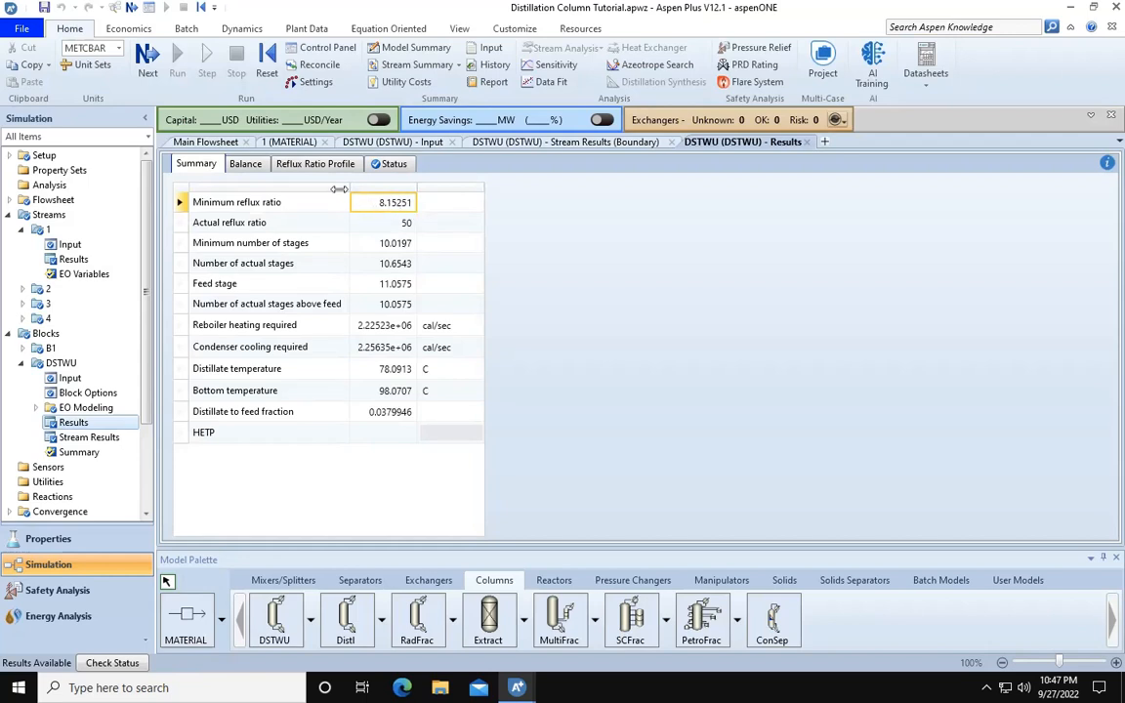
Step: Plot the DSTWU column's reflux ratio against theoretical stages as a custom plot from the reflux ratio profile
{"action": "left_click", "coordinate": [311, 168]}
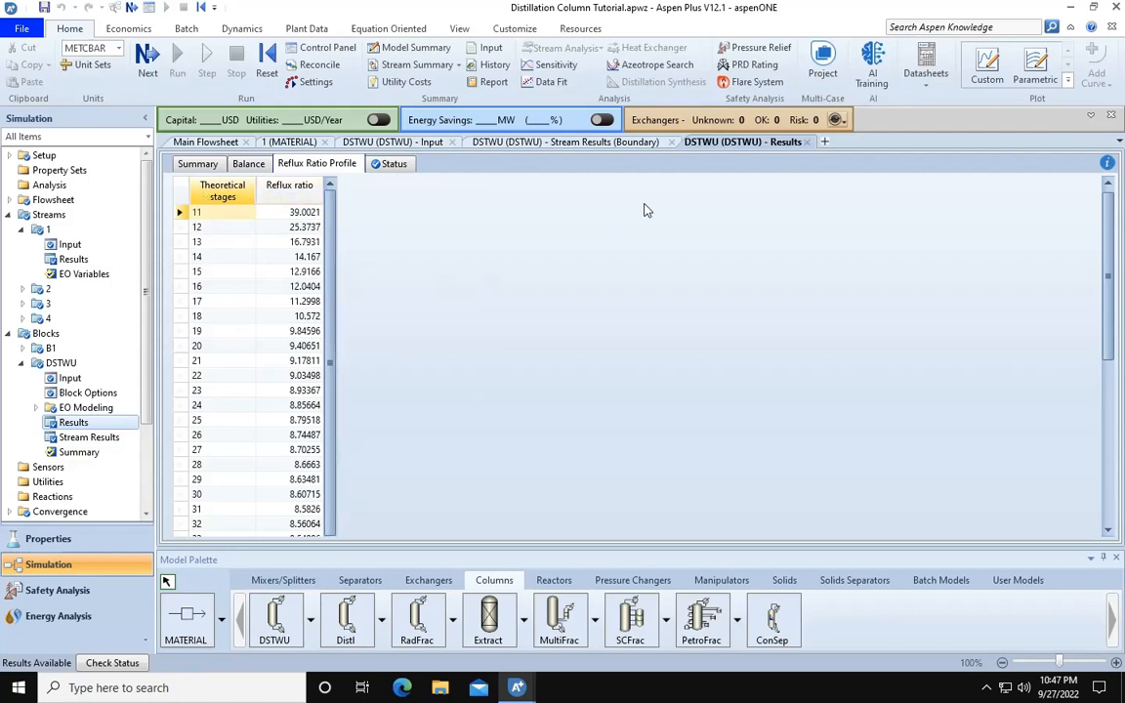
{"action": "left_click", "coordinate": [988, 65]}
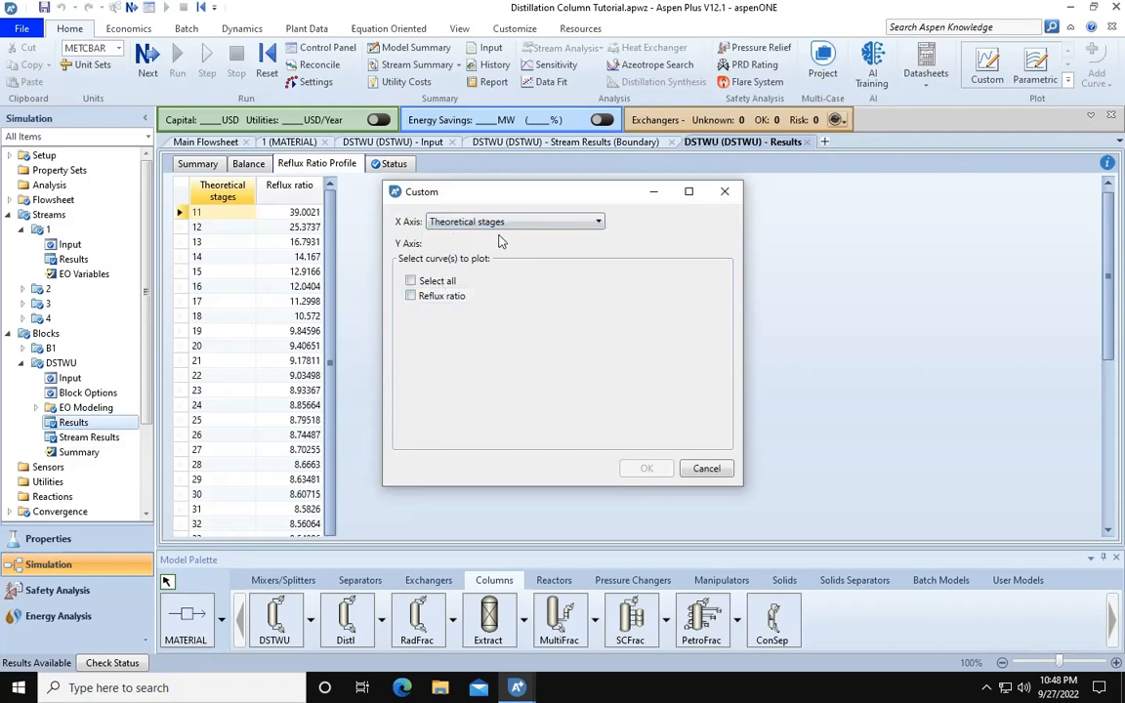
{"action": "left_click", "coordinate": [410, 295]}
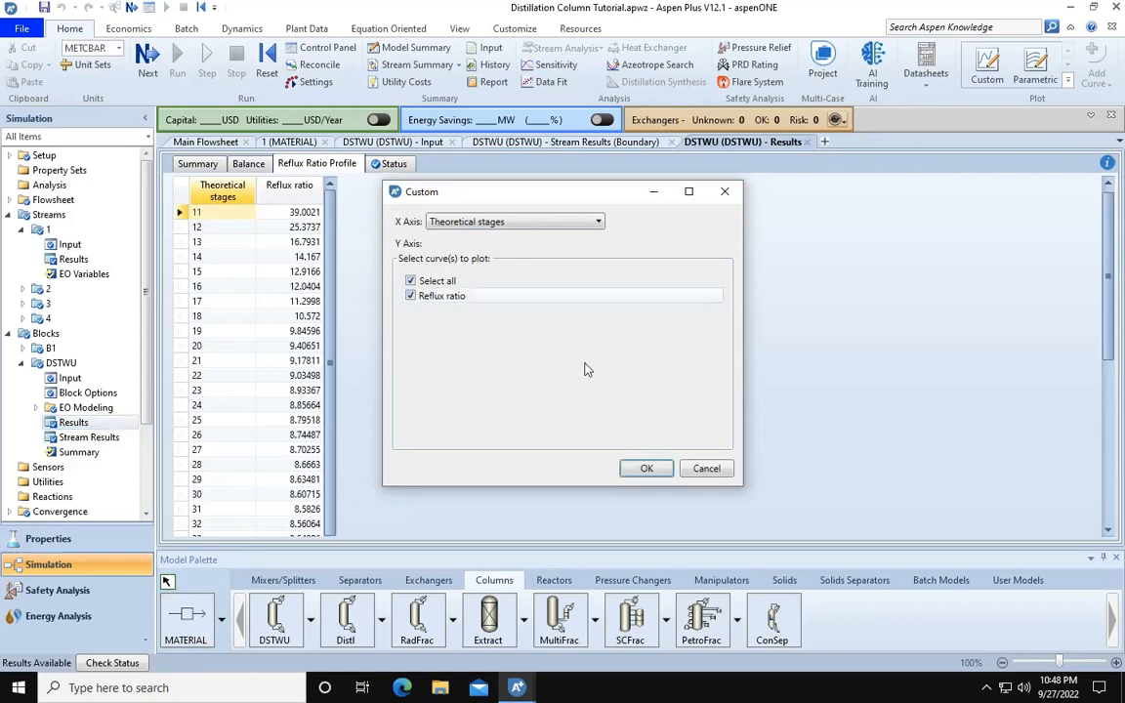
{"action": "left_click", "coordinate": [649, 469]}
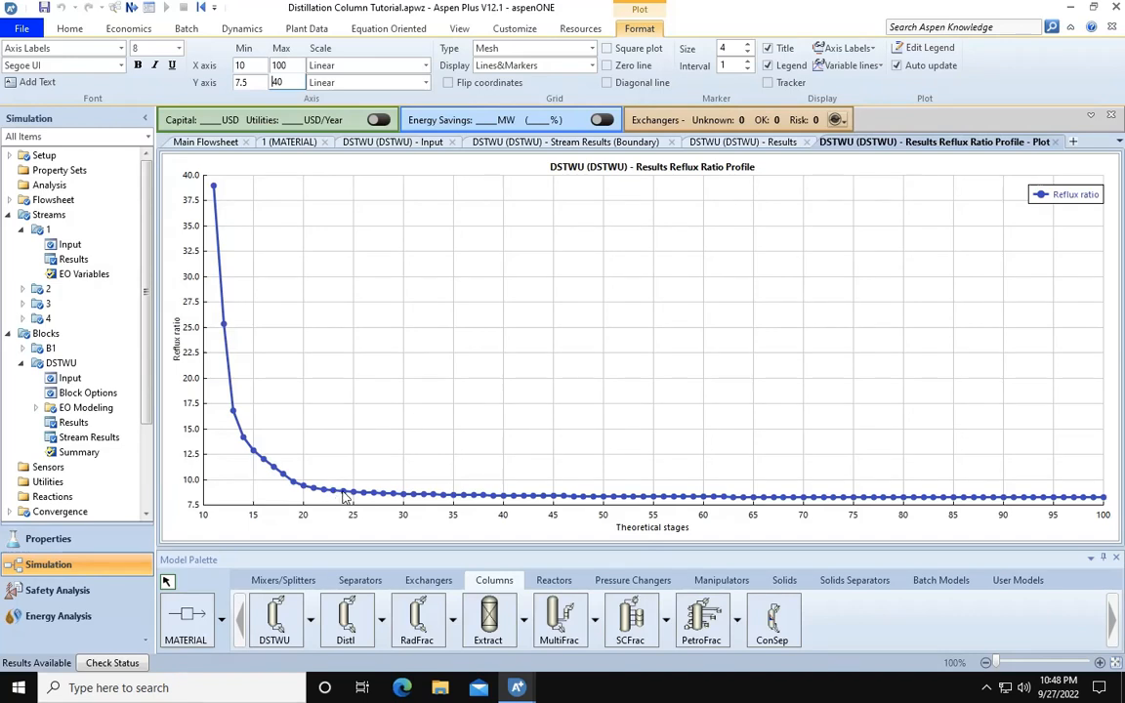
{"action": "mouse_move", "coordinate": [344, 496]}
Step: Specify the DSTWU column by number of stages instead of reflux ratio, set it to 24, and run the simulation
{"action": "left_click", "coordinate": [381, 143]}
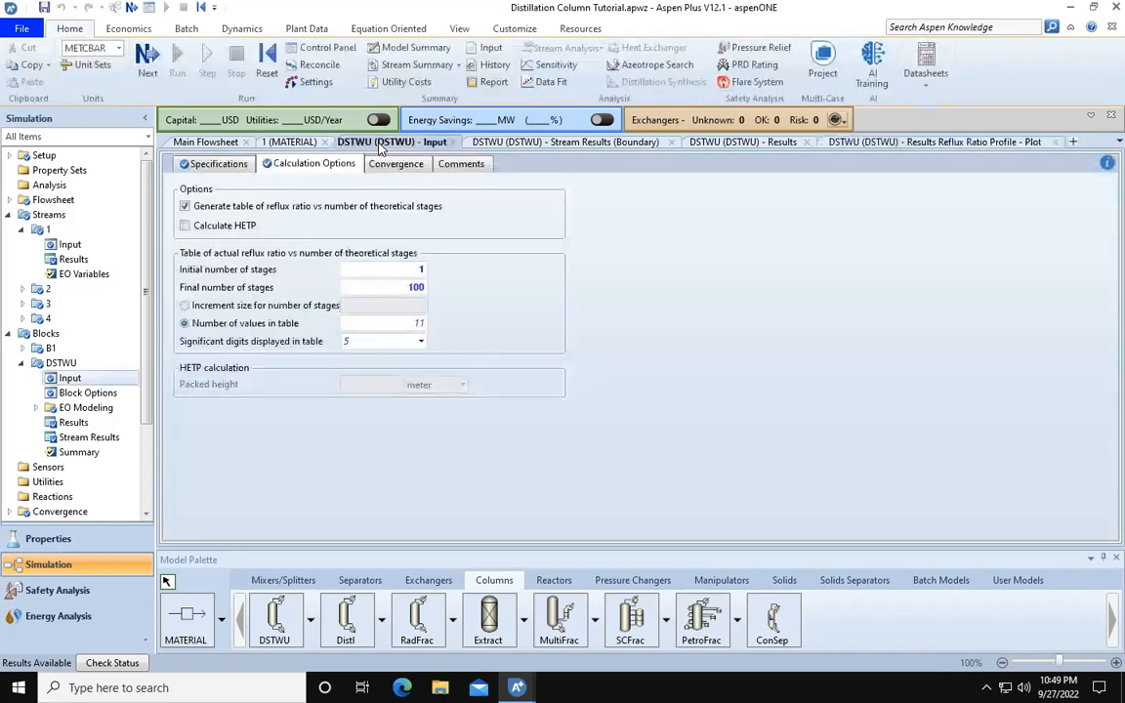
{"action": "left_click", "coordinate": [213, 166]}
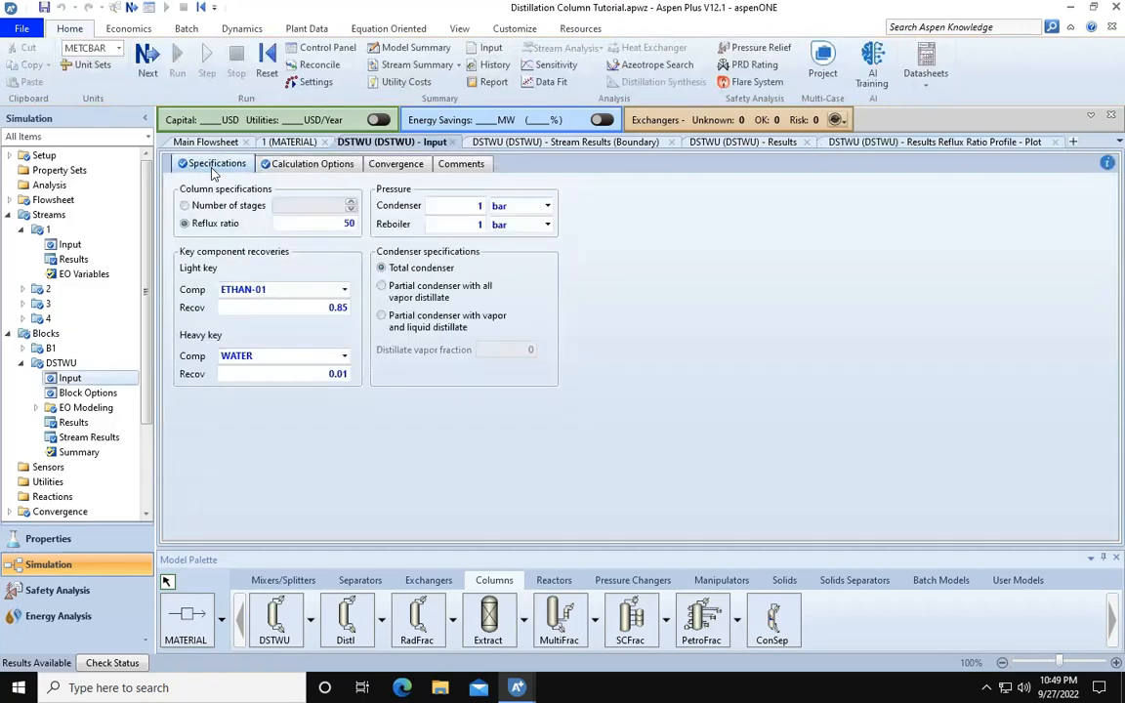
{"action": "left_click", "coordinate": [185, 206]}
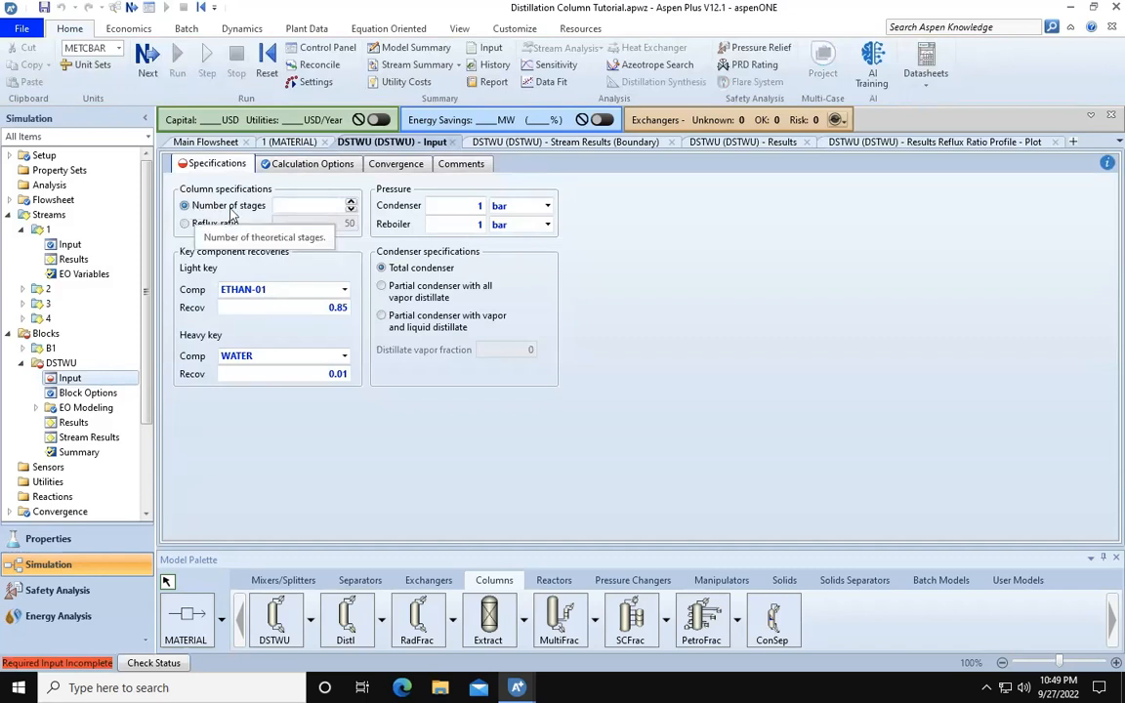
{"action": "left_click", "coordinate": [294, 205]}
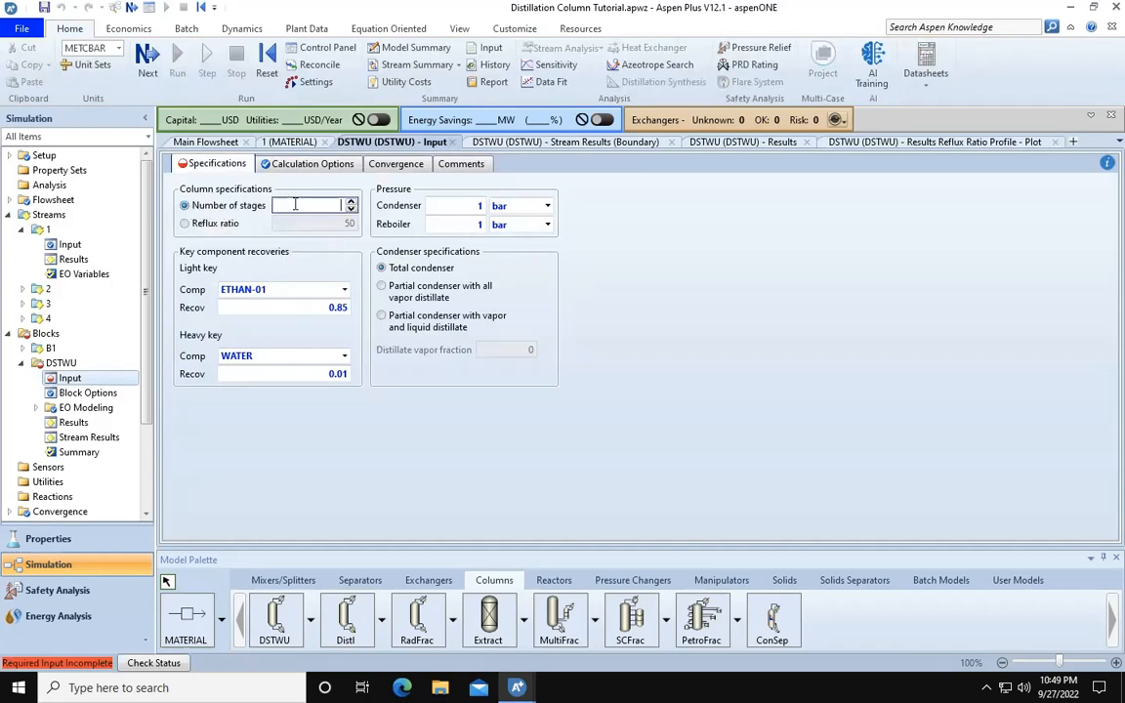
{"action": "type", "text": "24"}
{"action": "key", "text": "Return"}
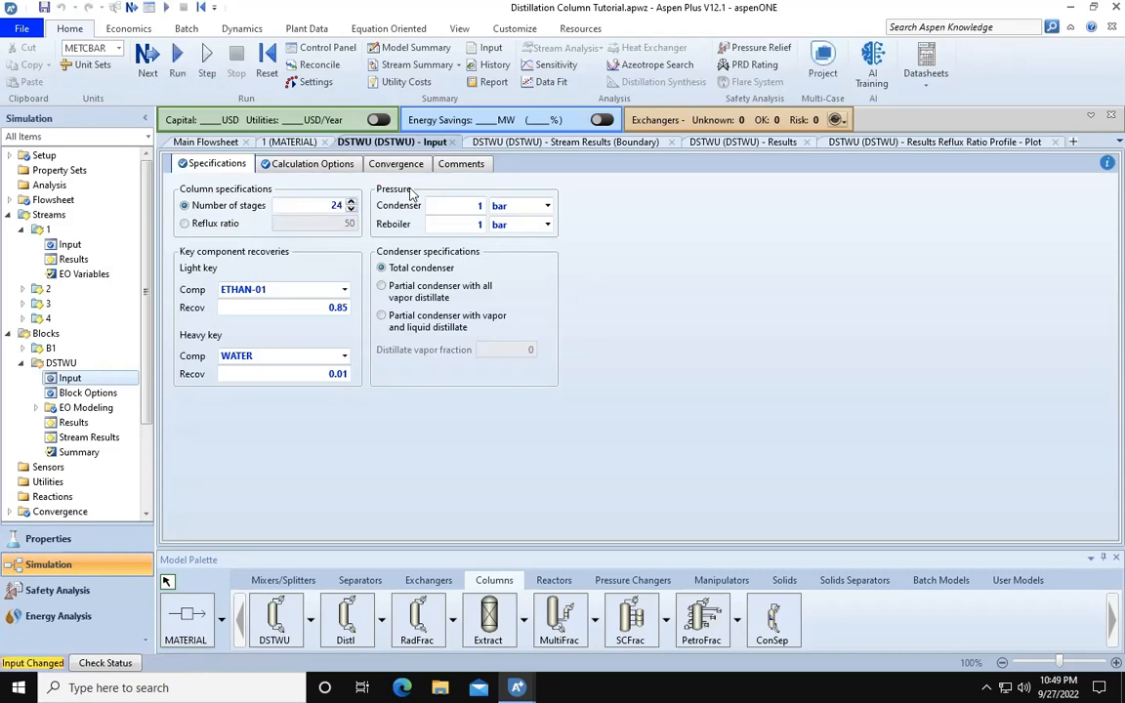
{"action": "left_click", "coordinate": [179, 60]}
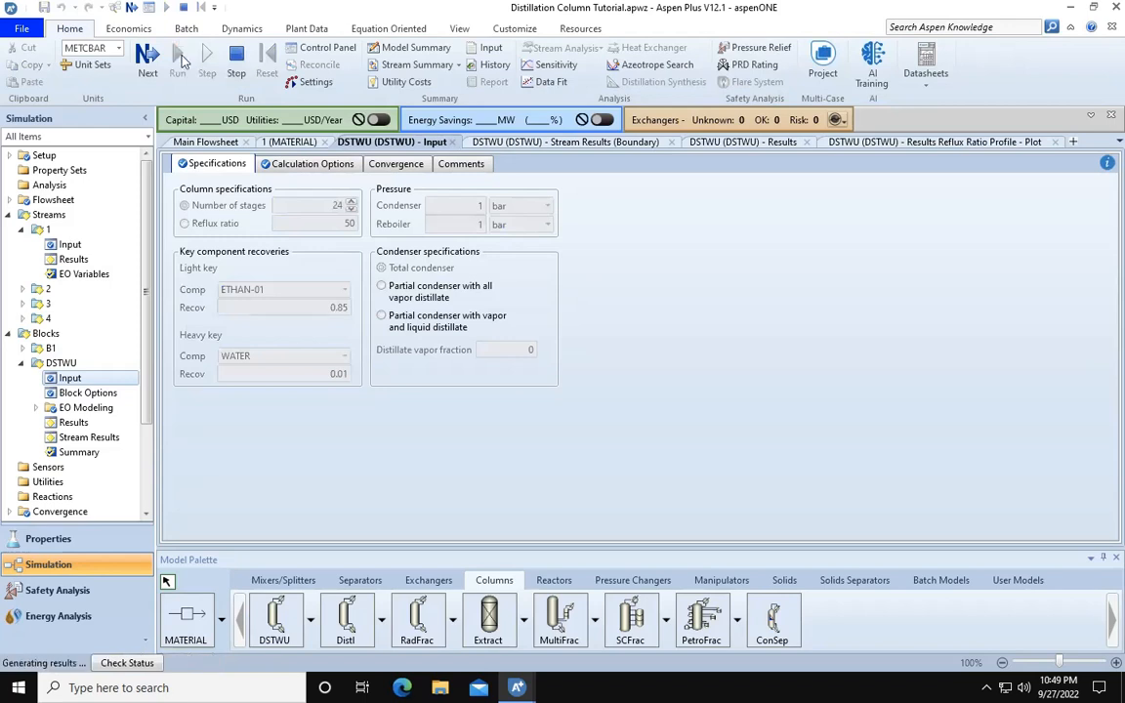
Step: Examine the DSTWU column's results summary, checking the number of actual stages, the feed stage and the distillate to feed fraction
{"action": "left_click", "coordinate": [217, 143]}
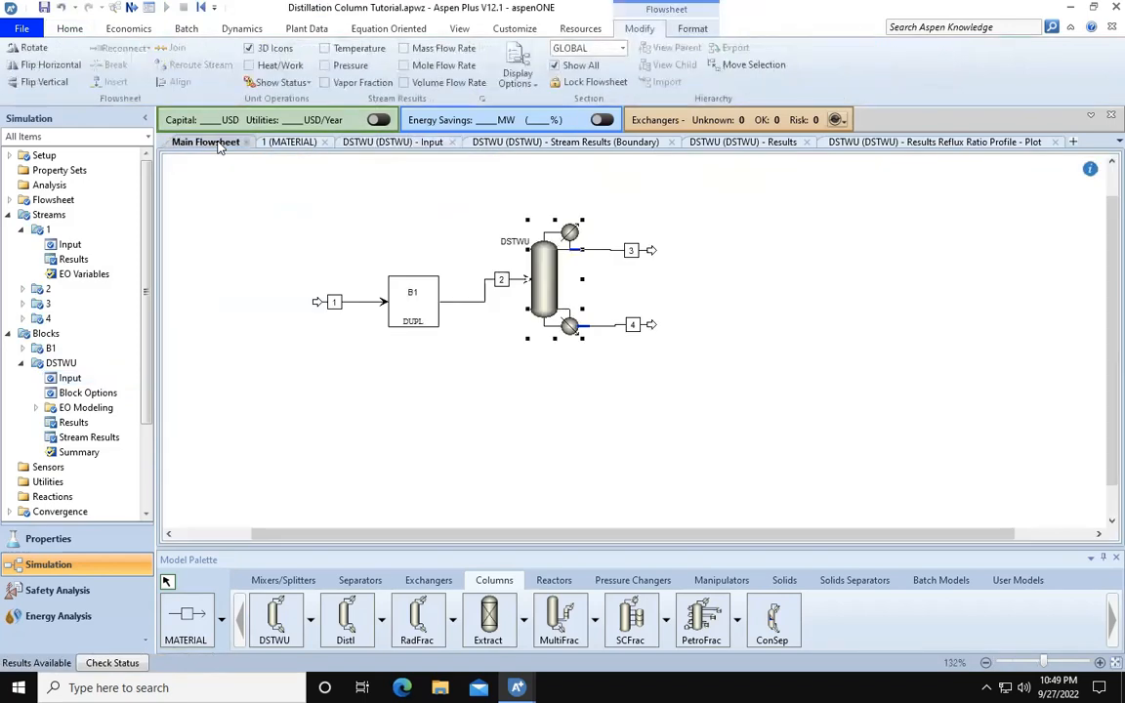
{"action": "right_click", "coordinate": [543, 296]}
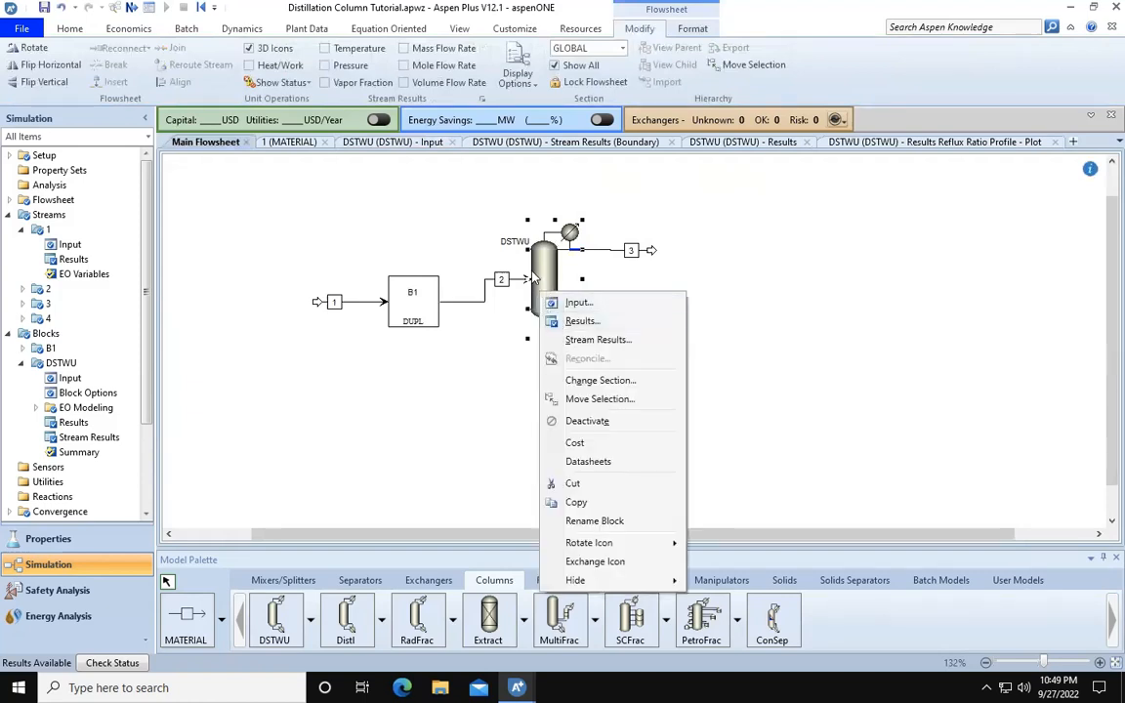
{"action": "left_click", "coordinate": [581, 321]}
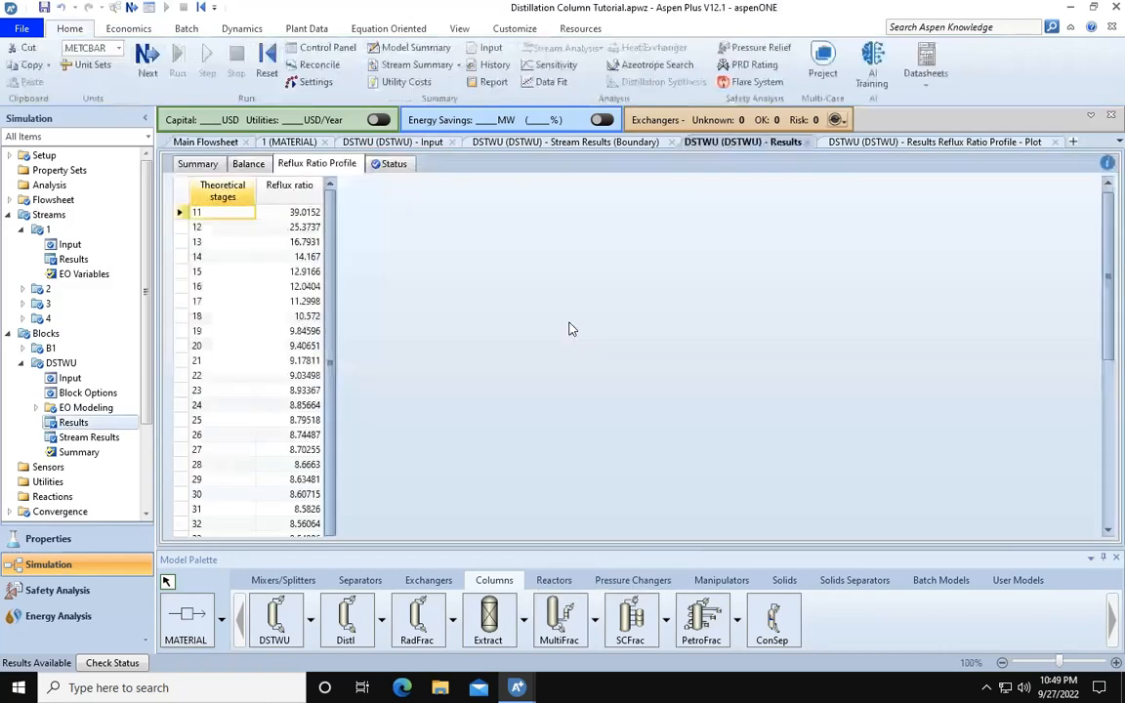
{"action": "left_click", "coordinate": [199, 164]}
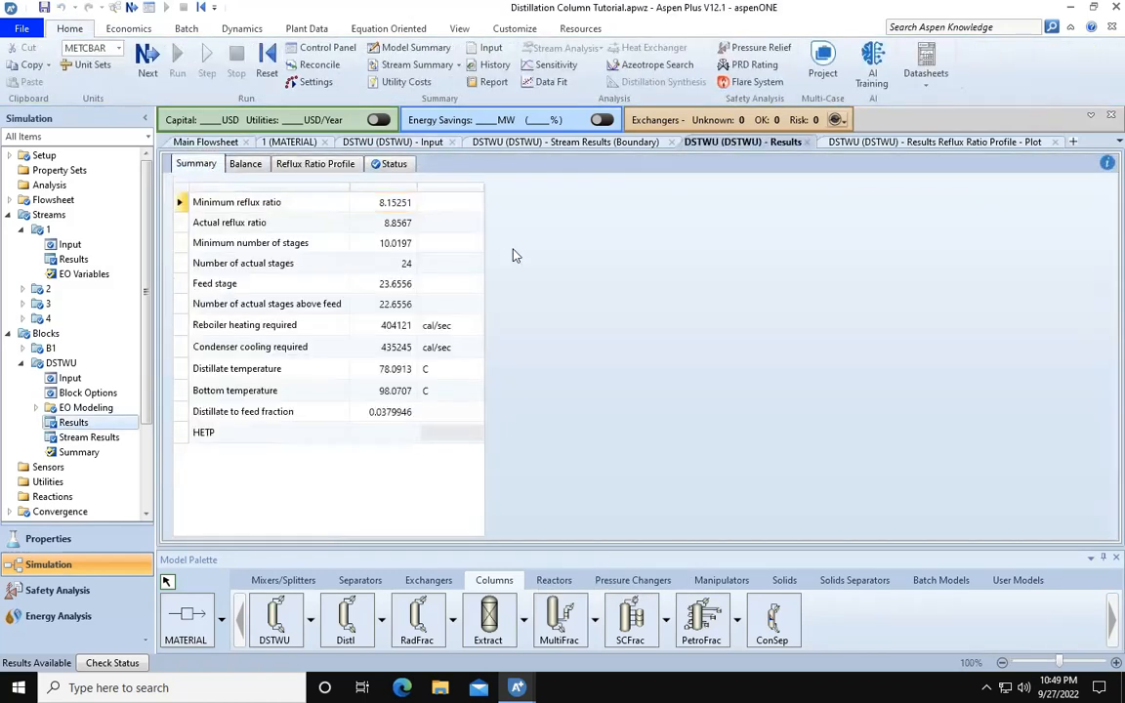
{"action": "left_click", "coordinate": [407, 266]}
{"action": "left_click", "coordinate": [395, 283]}
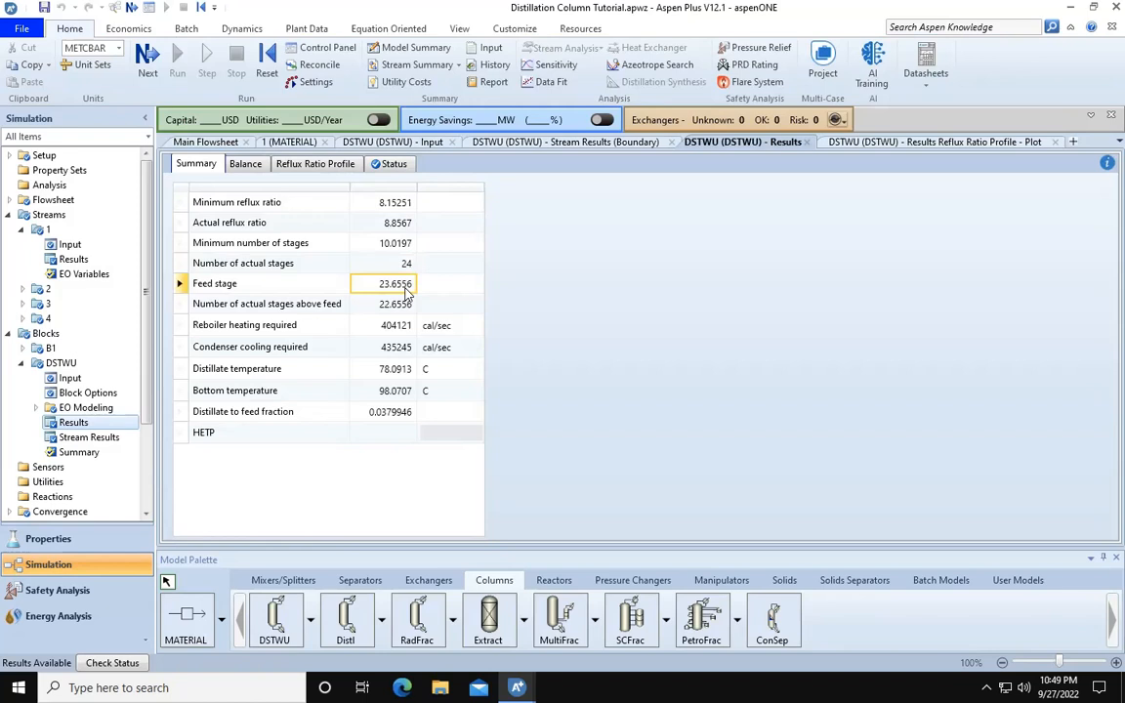
{"action": "left_click", "coordinate": [381, 414]}
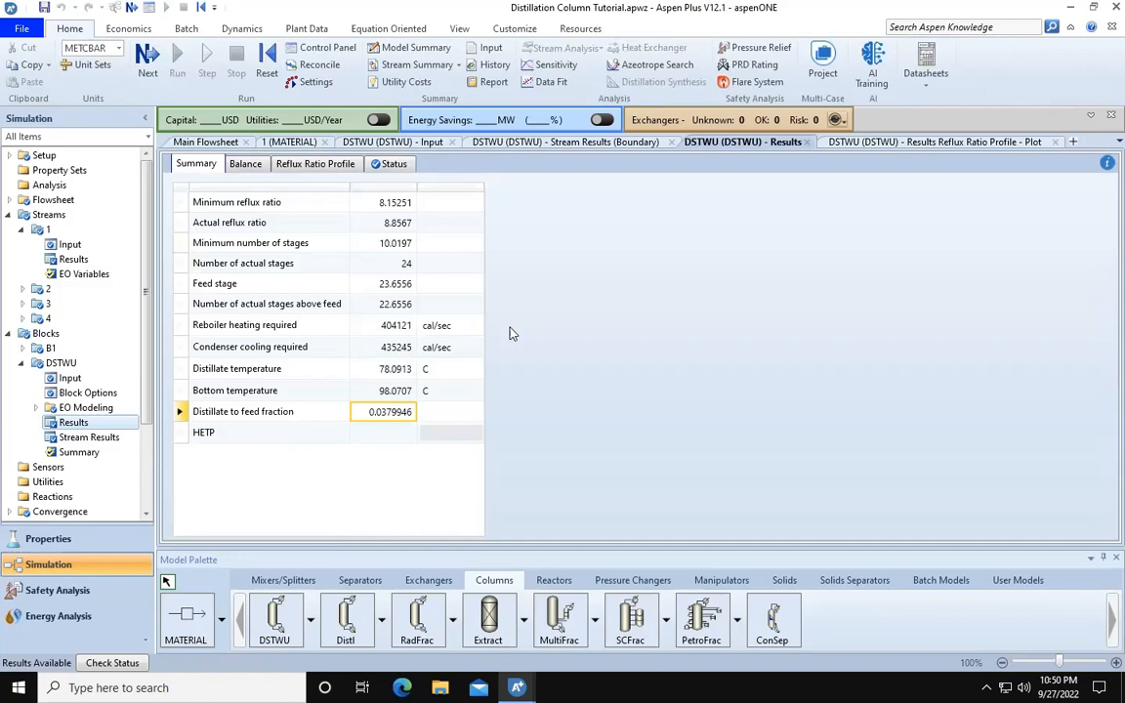
Step: Draw a second material outlet stream from the duplicator B1, ending below the existing feed line to the DSTWU column
{"action": "left_click", "coordinate": [206, 142]}
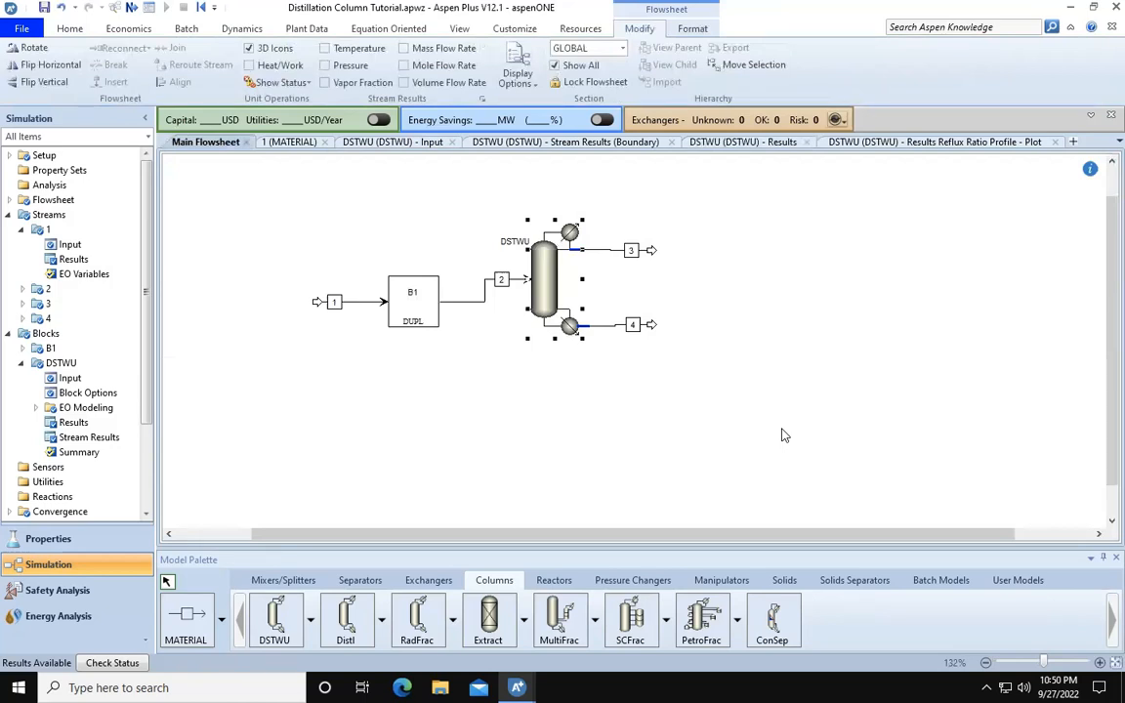
{"action": "left_click", "coordinate": [195, 613]}
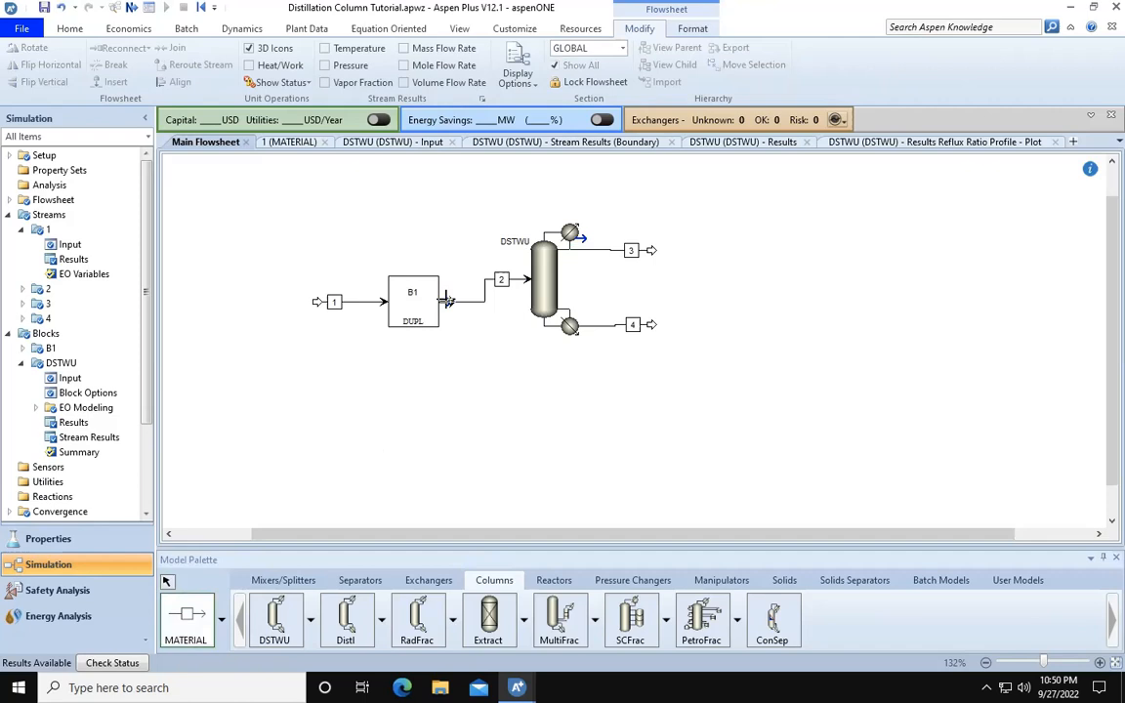
{"action": "left_click", "coordinate": [445, 302]}
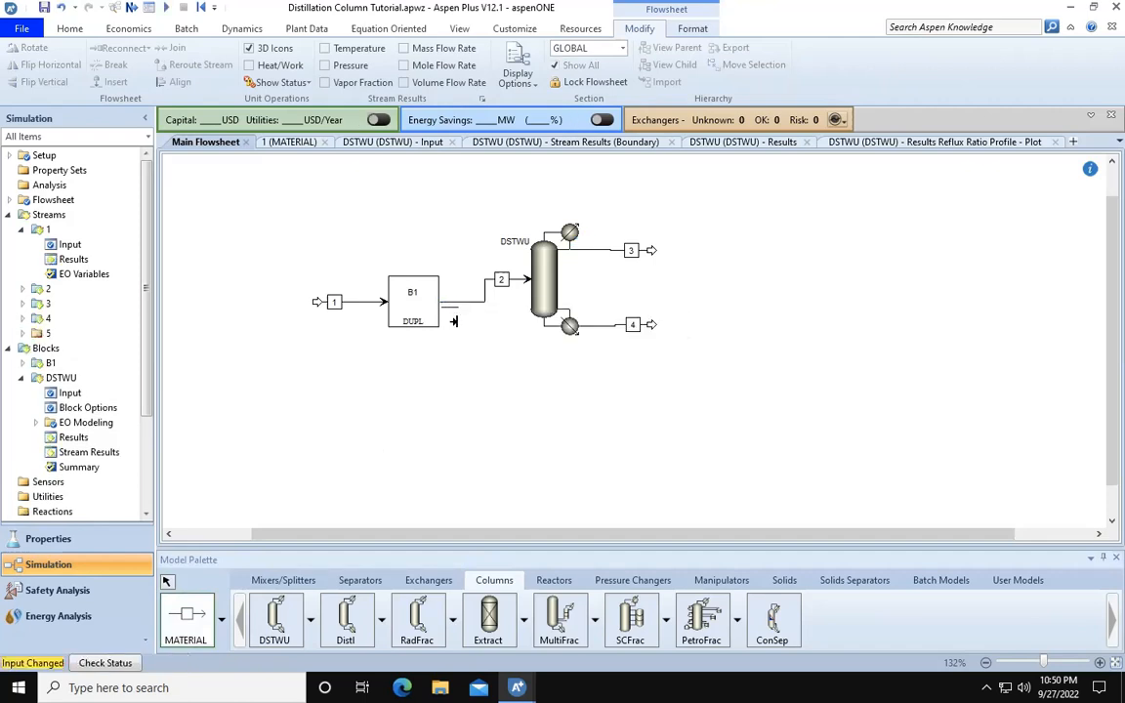
{"action": "left_click", "coordinate": [485, 389]}
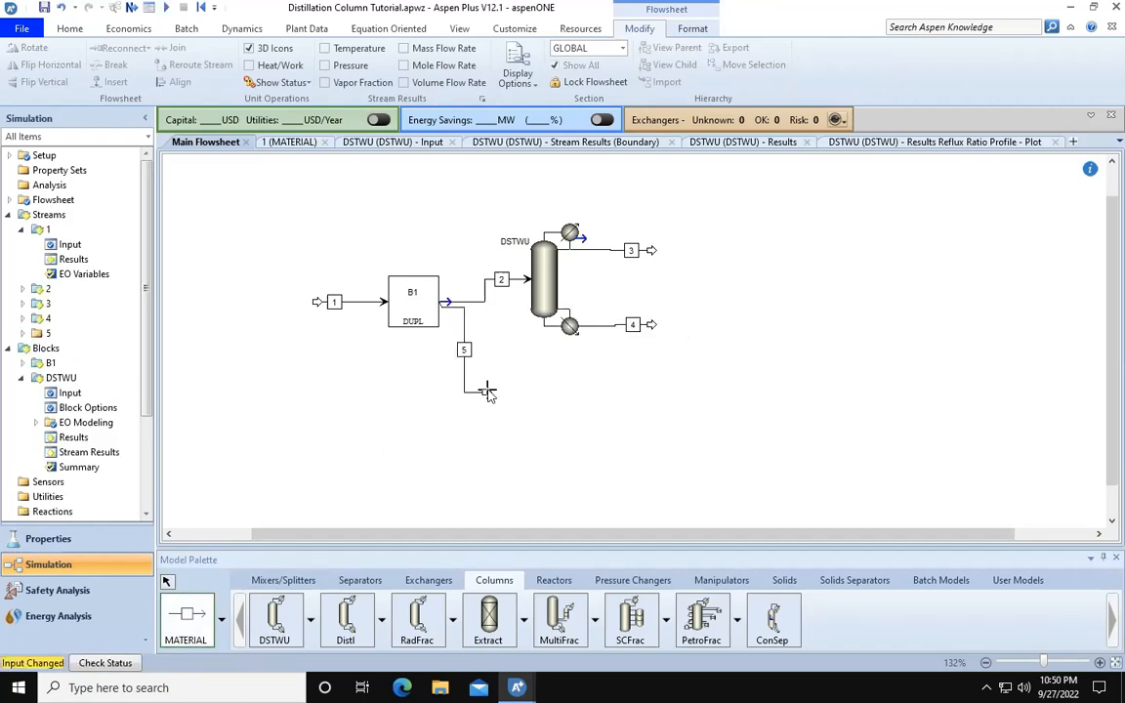
{"action": "key", "text": "Escape"}
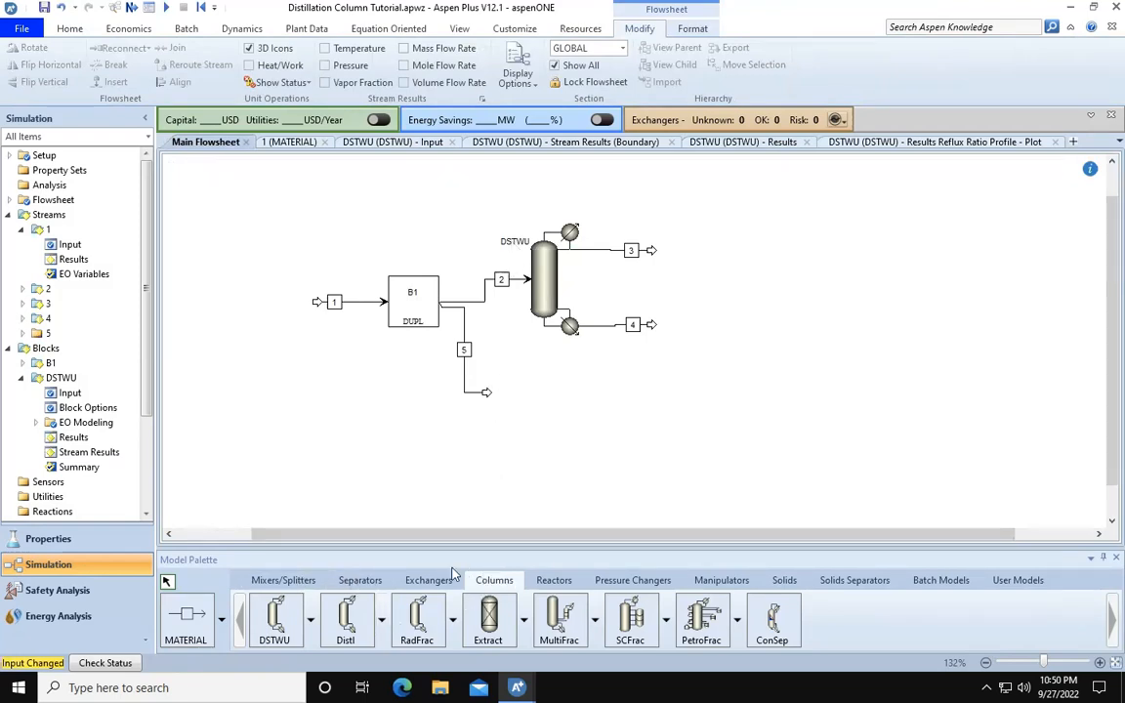
Step: Place a RadFrac column on the flowsheet and move it clear below the DSTWU column
{"action": "left_click", "coordinate": [416, 625]}
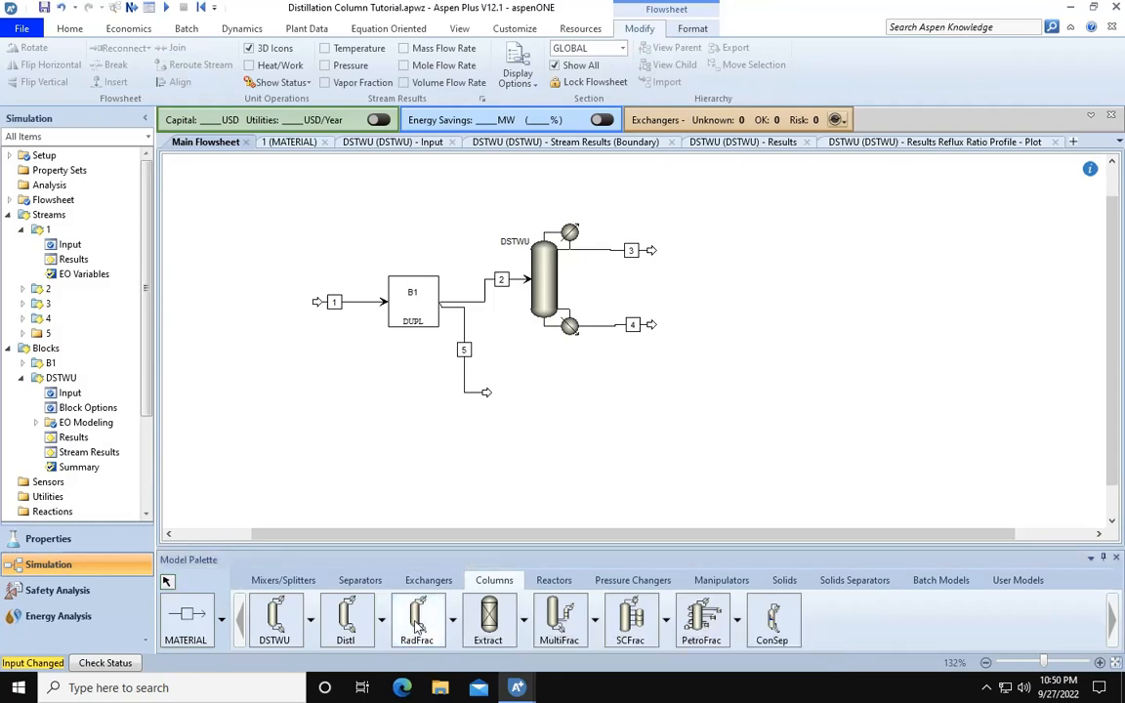
{"action": "left_click", "coordinate": [532, 391]}
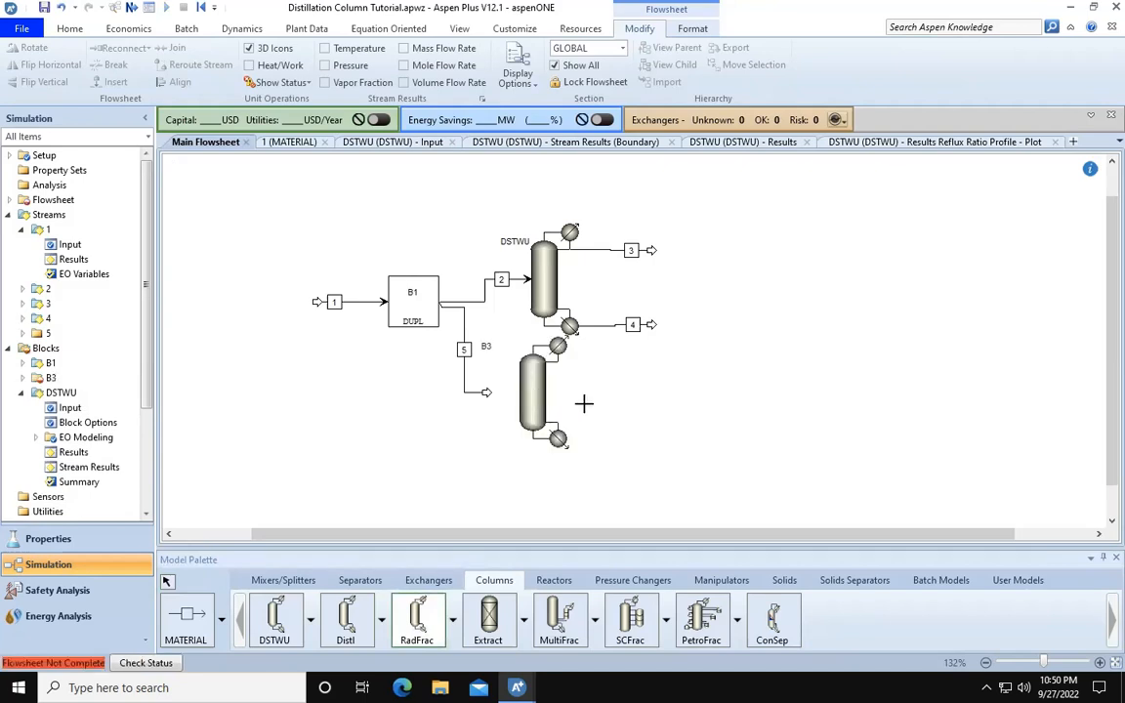
{"action": "key", "text": "Escape"}
{"action": "left_click_drag", "start_coordinate": [534, 398], "coordinate": [535, 436]}
{"action": "left_click", "coordinate": [629, 486]}
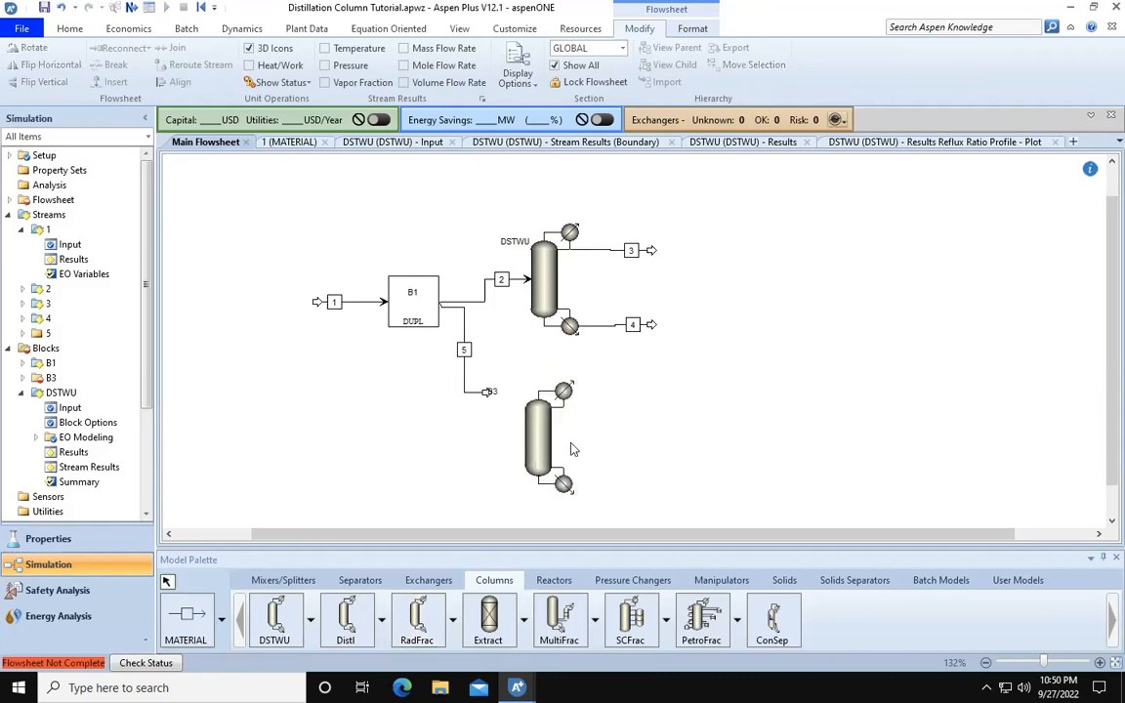
Step: Rename the new RadFrac block as RADFRAC
{"action": "left_click_drag", "start_coordinate": [494, 392], "coordinate": [516, 390]}
{"action": "double_click", "coordinate": [511, 386]}
{"action": "type", "text": "RADFRA"}
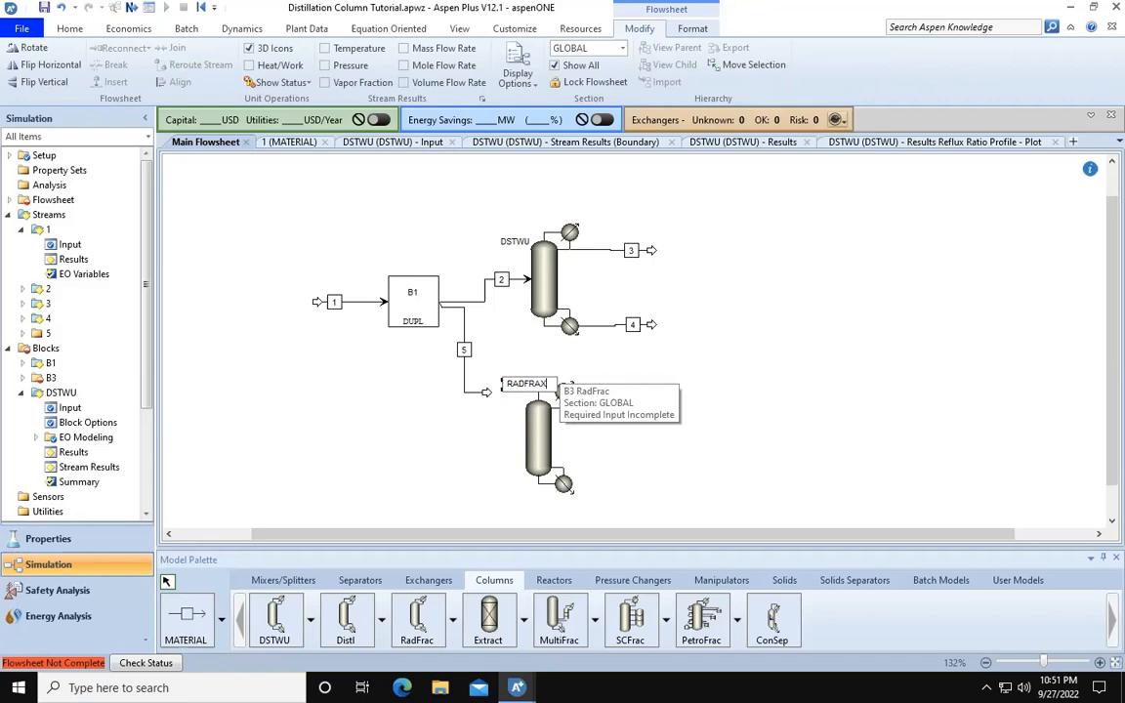
{"action": "type", "text": "C"}
{"action": "key", "text": "Return"}
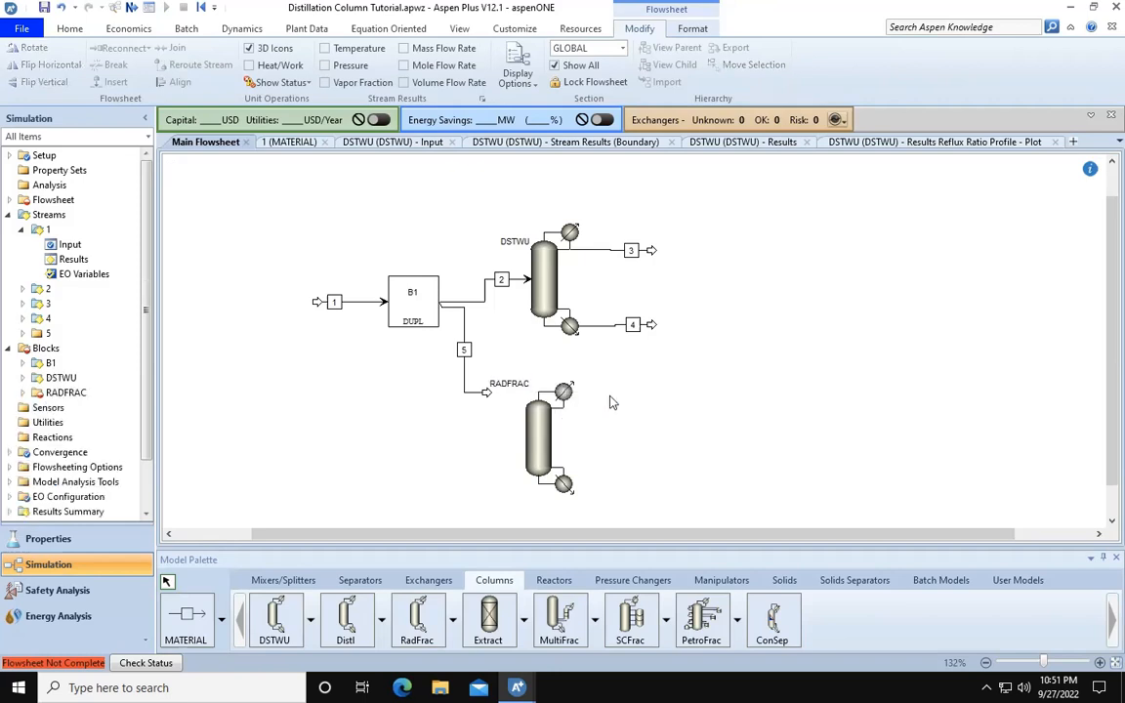
Step: Reconnect the destination of stream 5 to the feed port of the RADFRAC column
{"action": "left_click", "coordinate": [475, 389]}
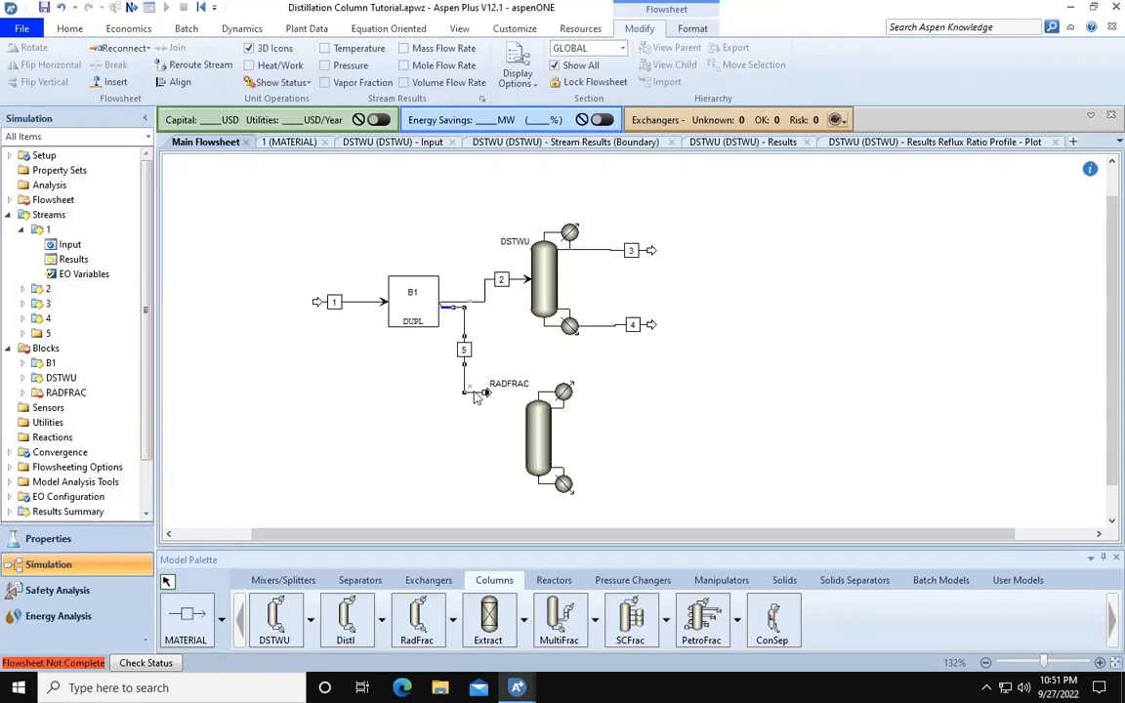
{"action": "right_click", "coordinate": [474, 390]}
{"action": "mouse_move", "coordinate": [588, 298]}
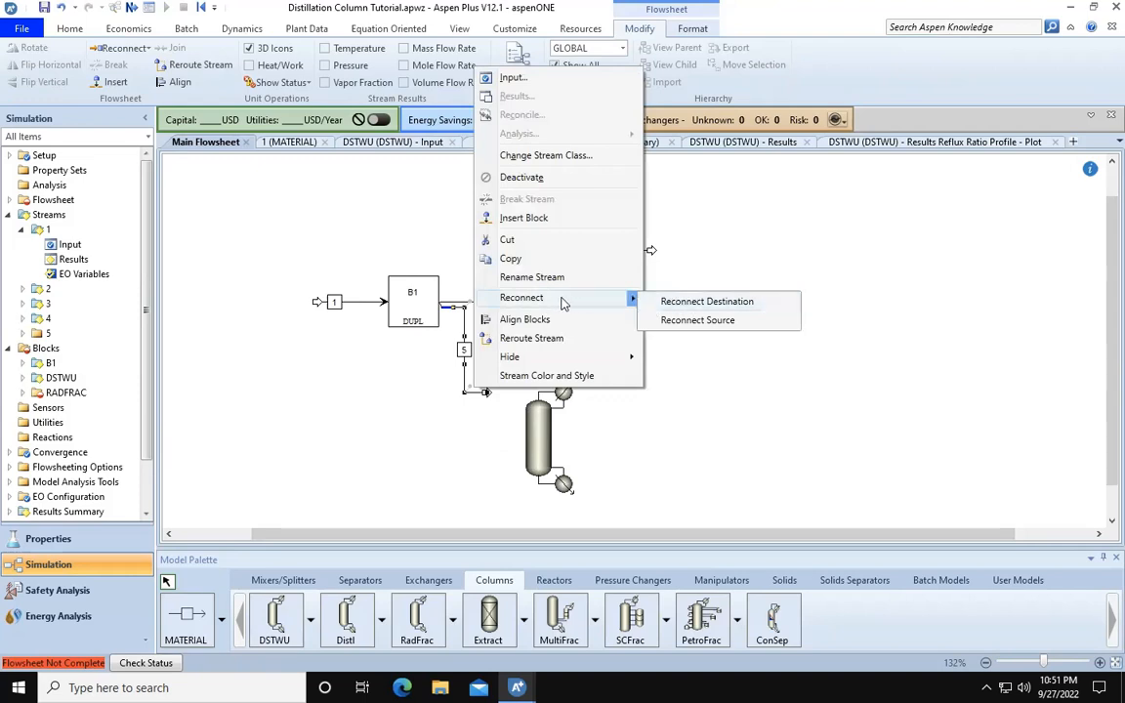
{"action": "left_click", "coordinate": [677, 301]}
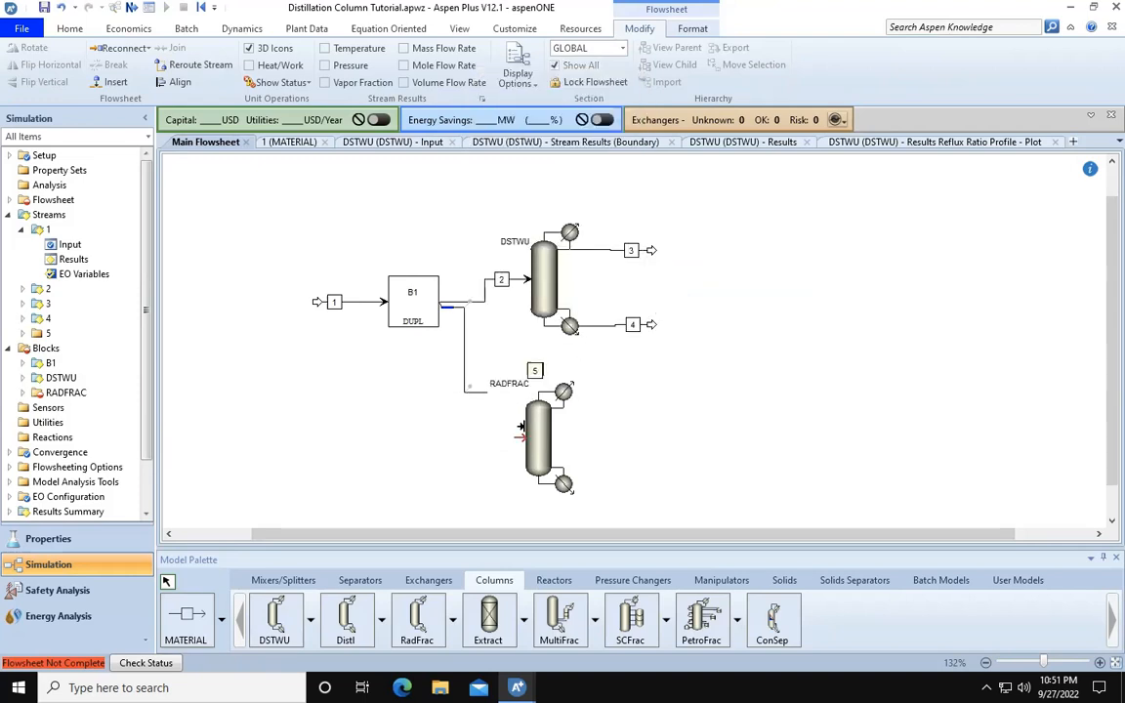
{"action": "left_click", "coordinate": [525, 393]}
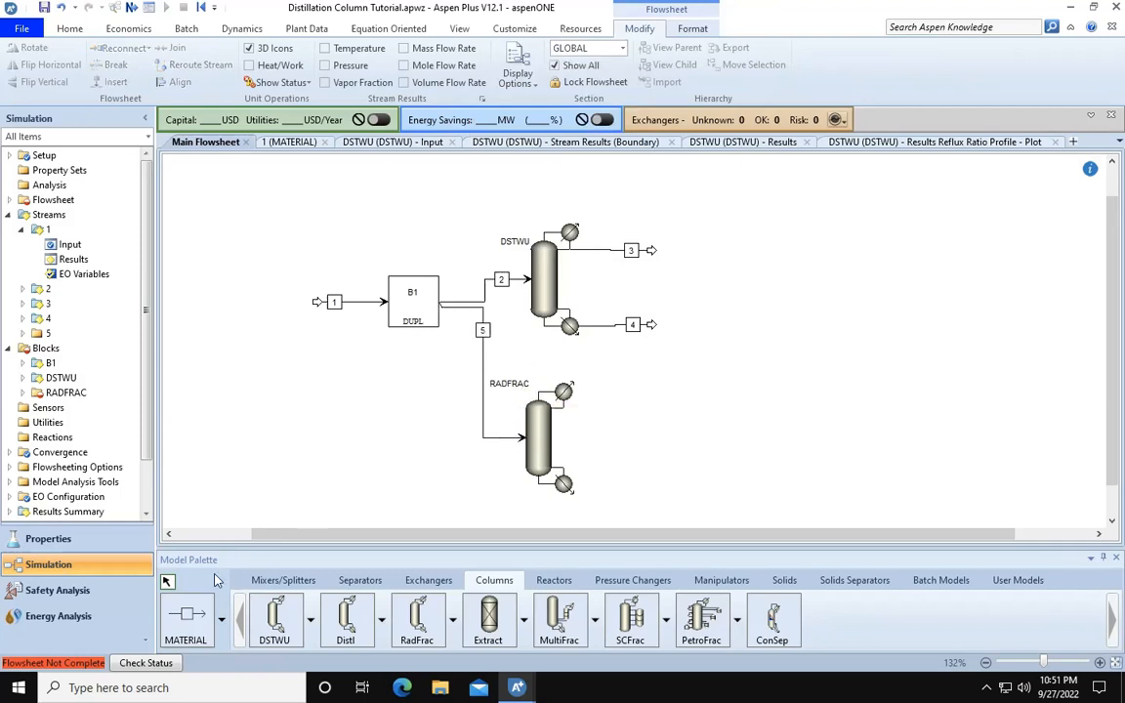
Step: Draw material product streams from the RADFRAC column's liquid distillate and bottoms ports
{"action": "left_click", "coordinate": [186, 620]}
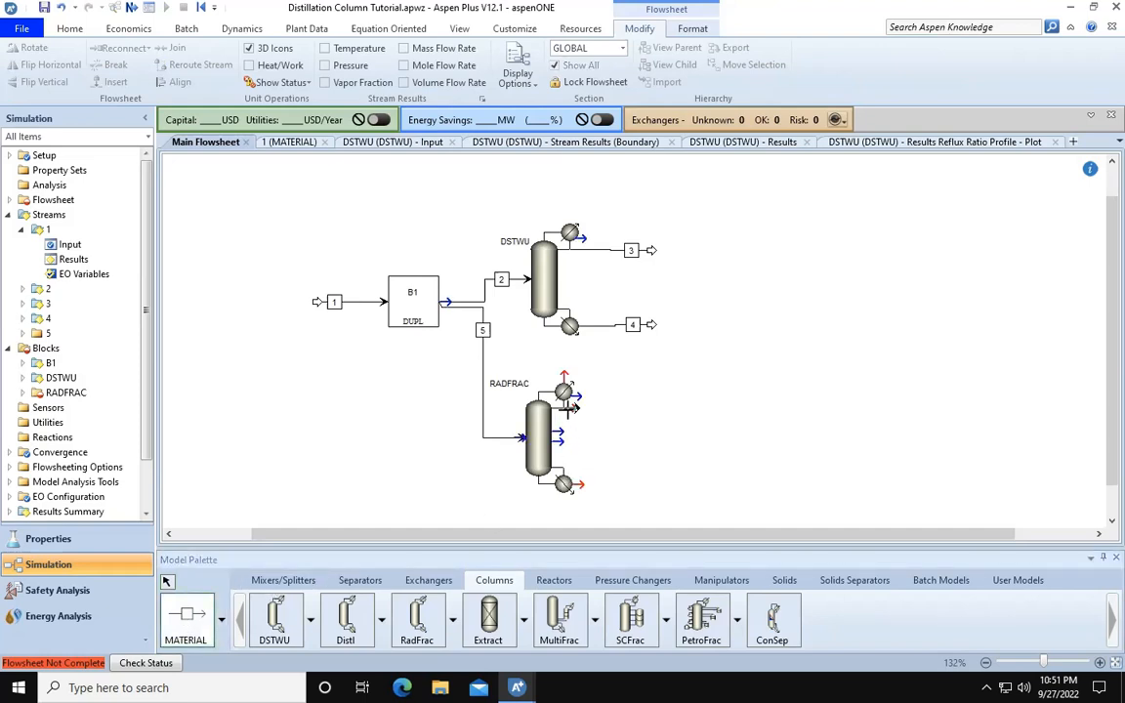
{"action": "left_click", "coordinate": [572, 404]}
{"action": "left_click", "coordinate": [624, 407]}
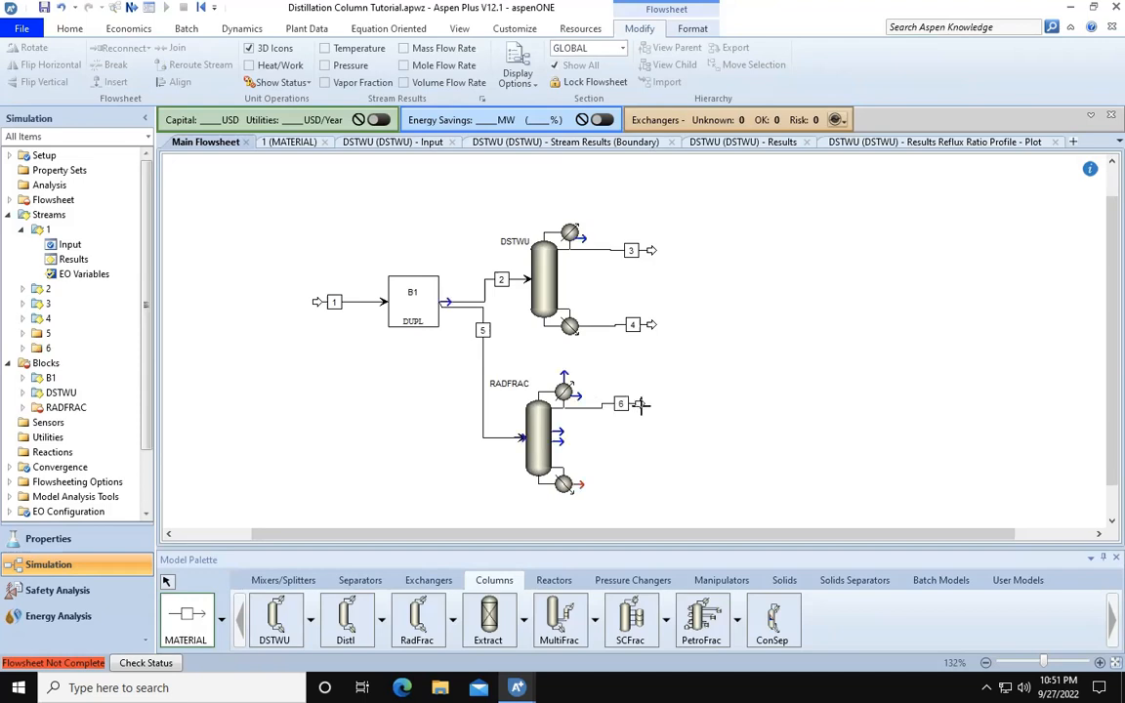
{"action": "left_click", "coordinate": [579, 488]}
{"action": "left_click", "coordinate": [617, 488]}
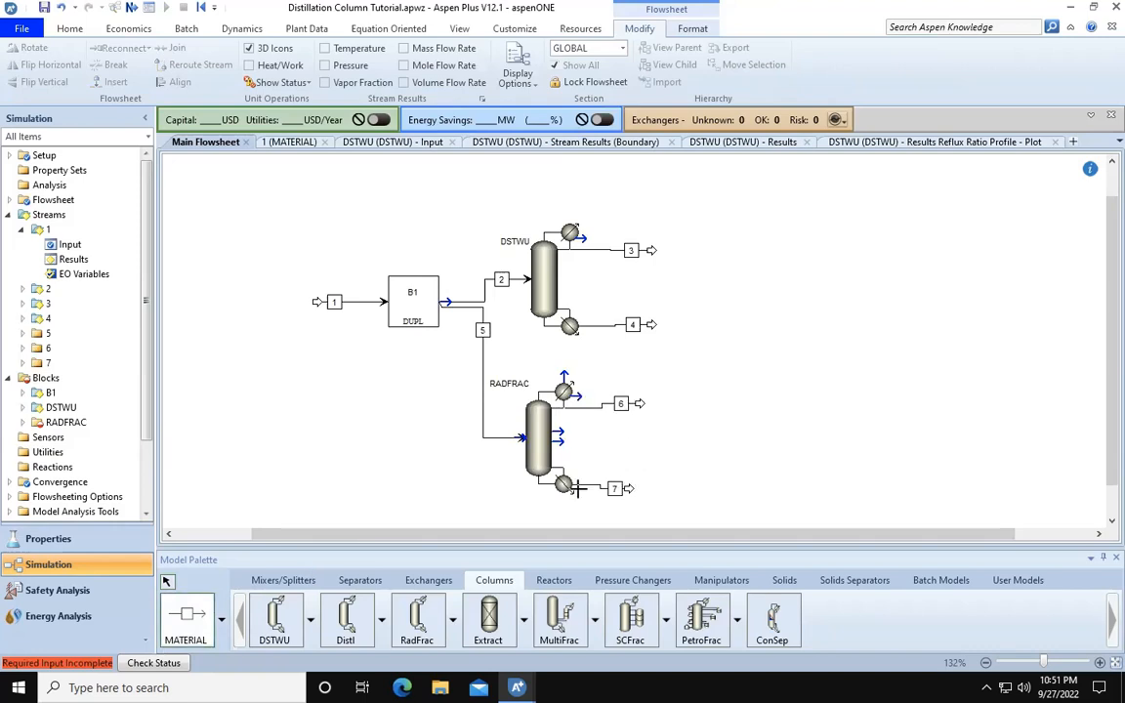
{"action": "key", "text": "Escape"}
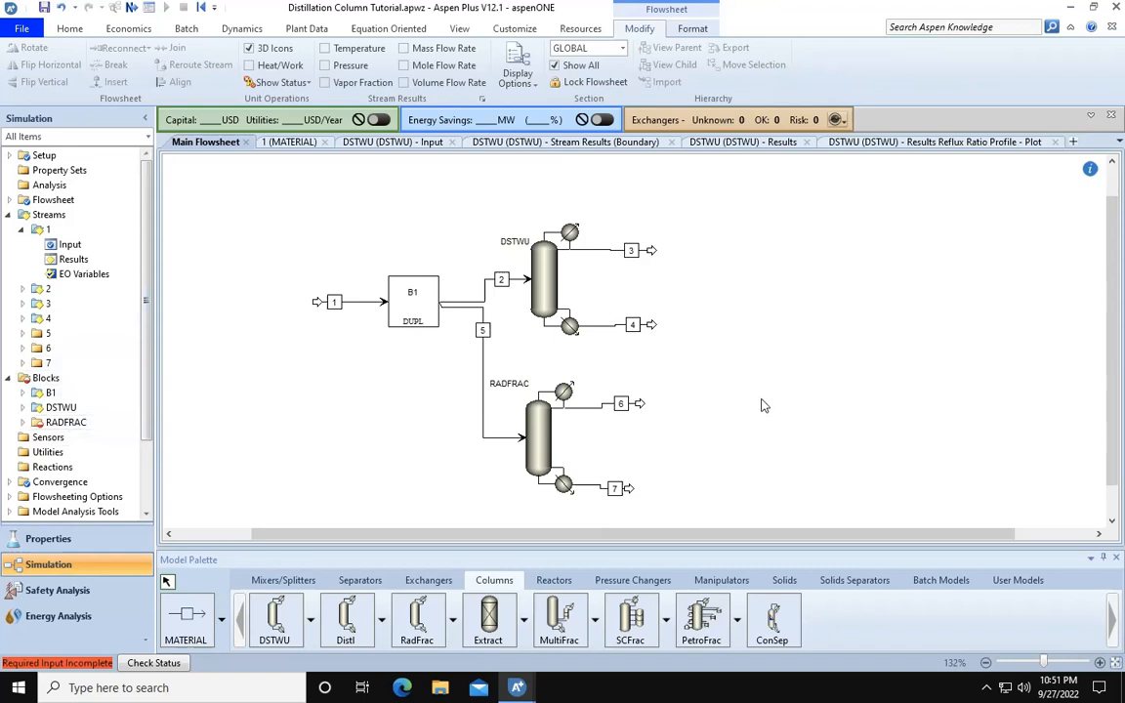
Step: Open the RADFRAC block's specification setup and configure 24 stages with a Total condenser
{"action": "left_click", "coordinate": [24, 421]}
{"action": "left_click", "coordinate": [36, 438]}
{"action": "double_click", "coordinate": [82, 454]}
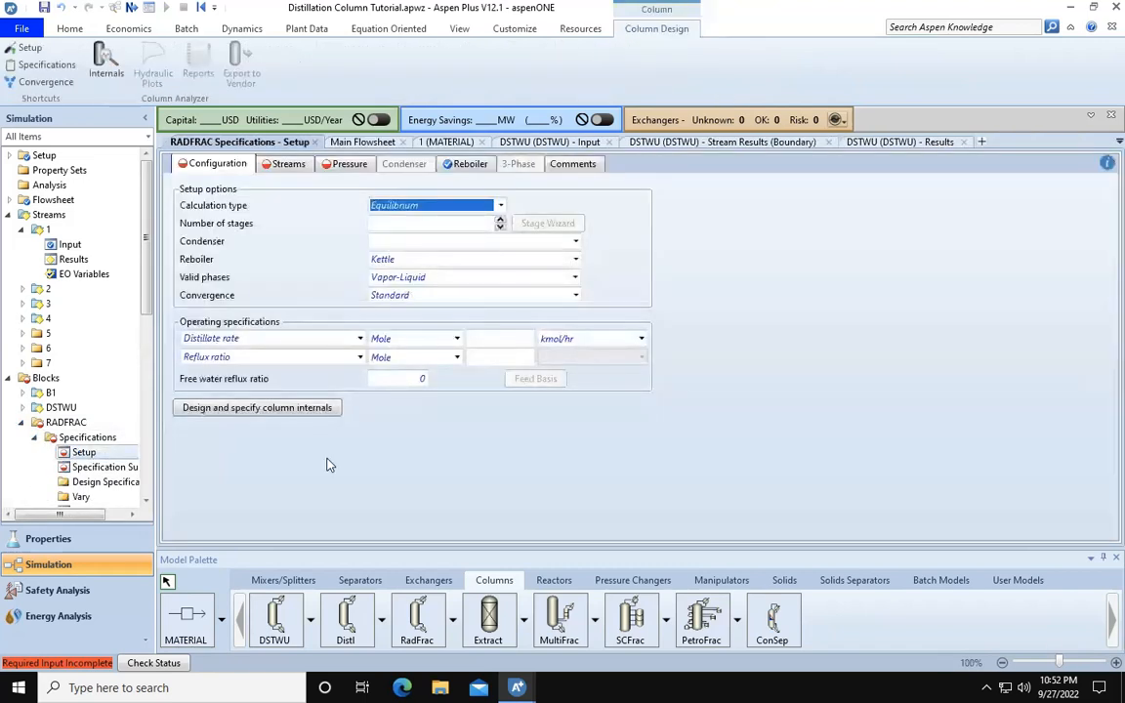
{"action": "left_click", "coordinate": [330, 464]}
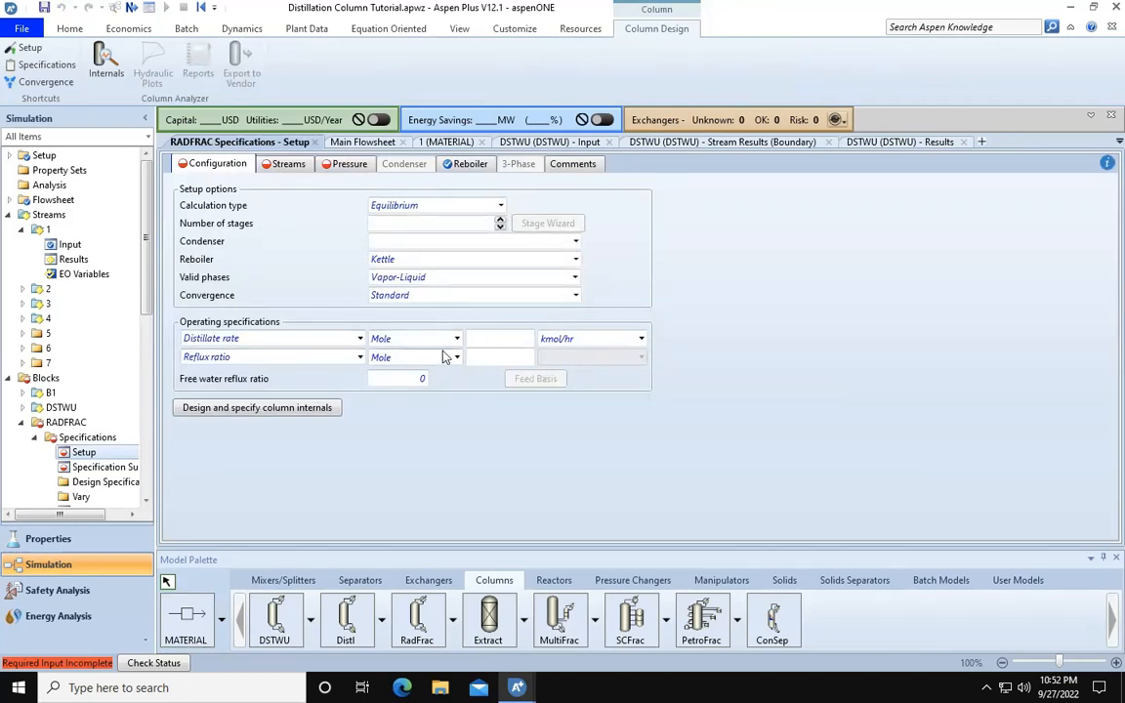
{"action": "left_click", "coordinate": [407, 225]}
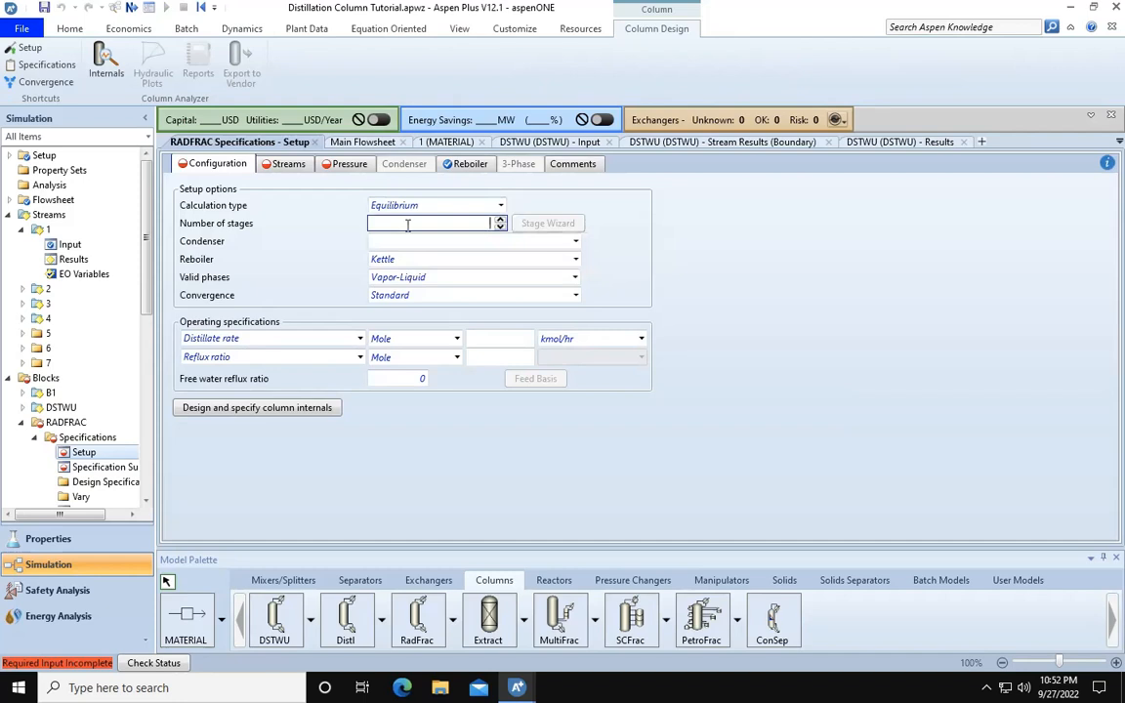
{"action": "type", "text": "24"}
{"action": "left_click", "coordinate": [612, 242]}
{"action": "left_click", "coordinate": [576, 242]}
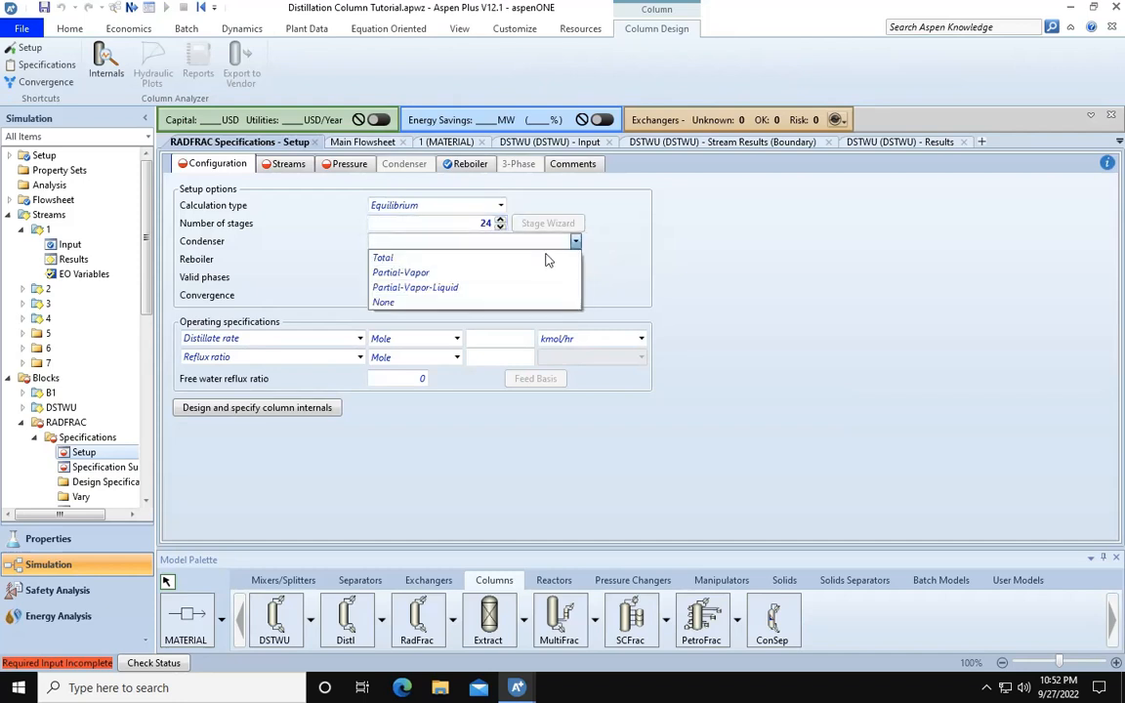
{"action": "left_click", "coordinate": [593, 256]}
{"action": "left_click", "coordinate": [625, 276]}
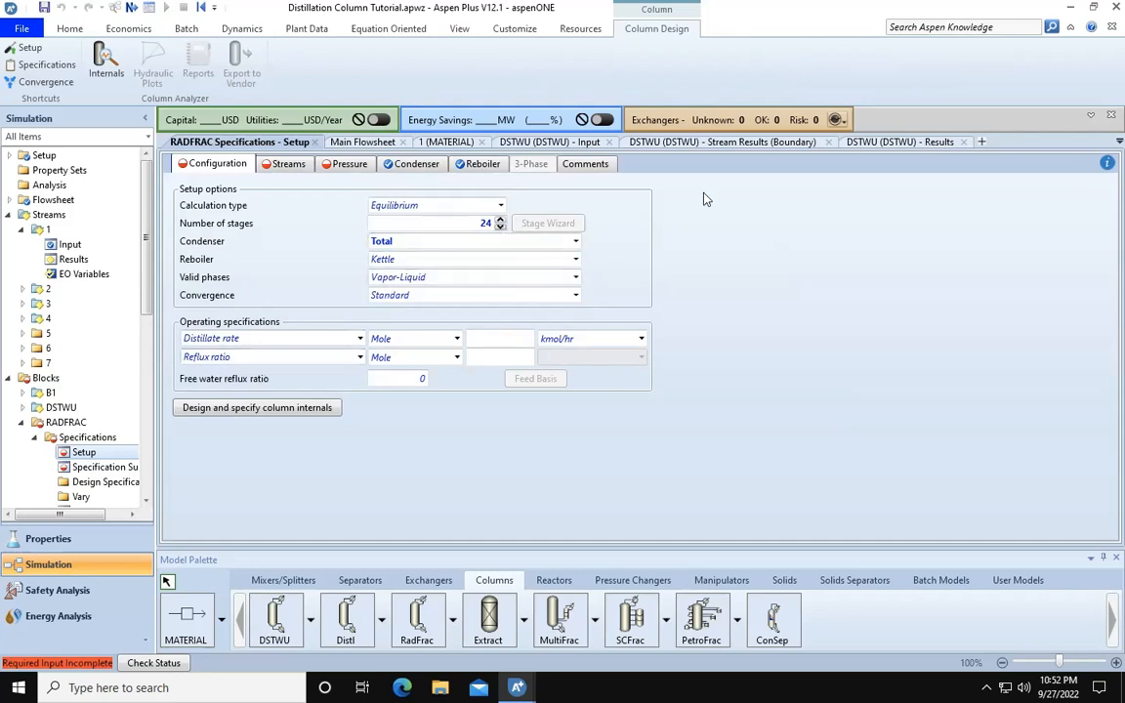
Step: Copy the actual reflux ratio from the DSTWU results into the RADFRAC mole reflux ratio specification, 8.8567
{"action": "left_click", "coordinate": [896, 144]}
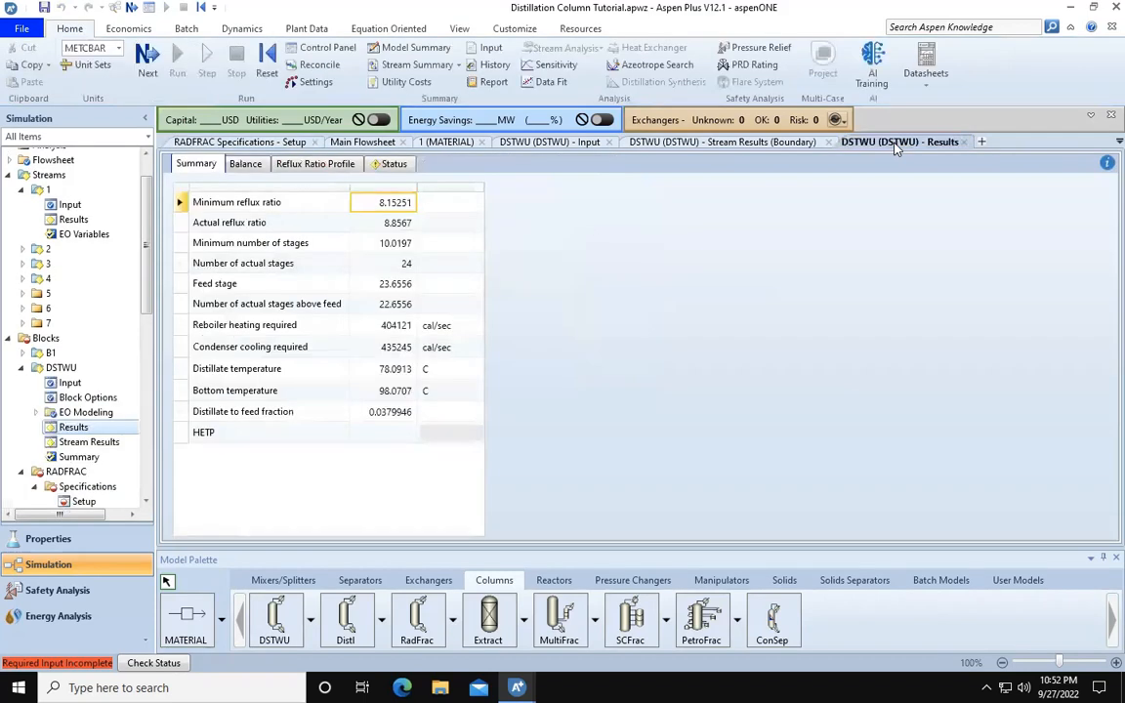
{"action": "left_click", "coordinate": [727, 262]}
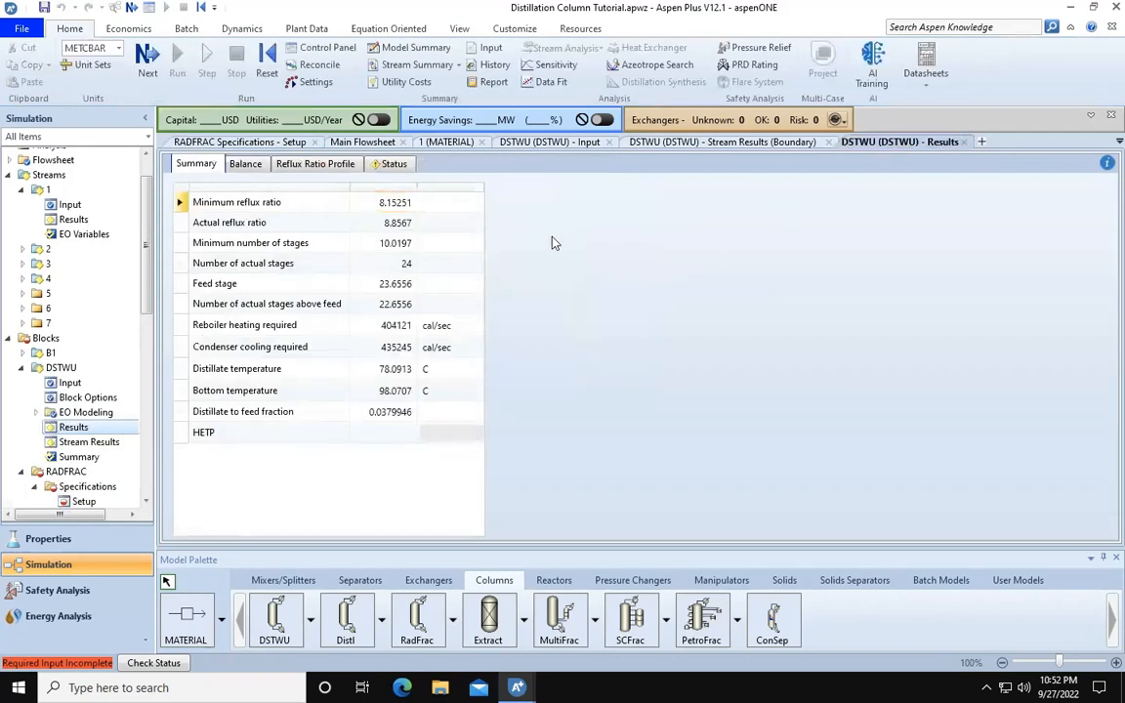
{"action": "right_click", "coordinate": [398, 227]}
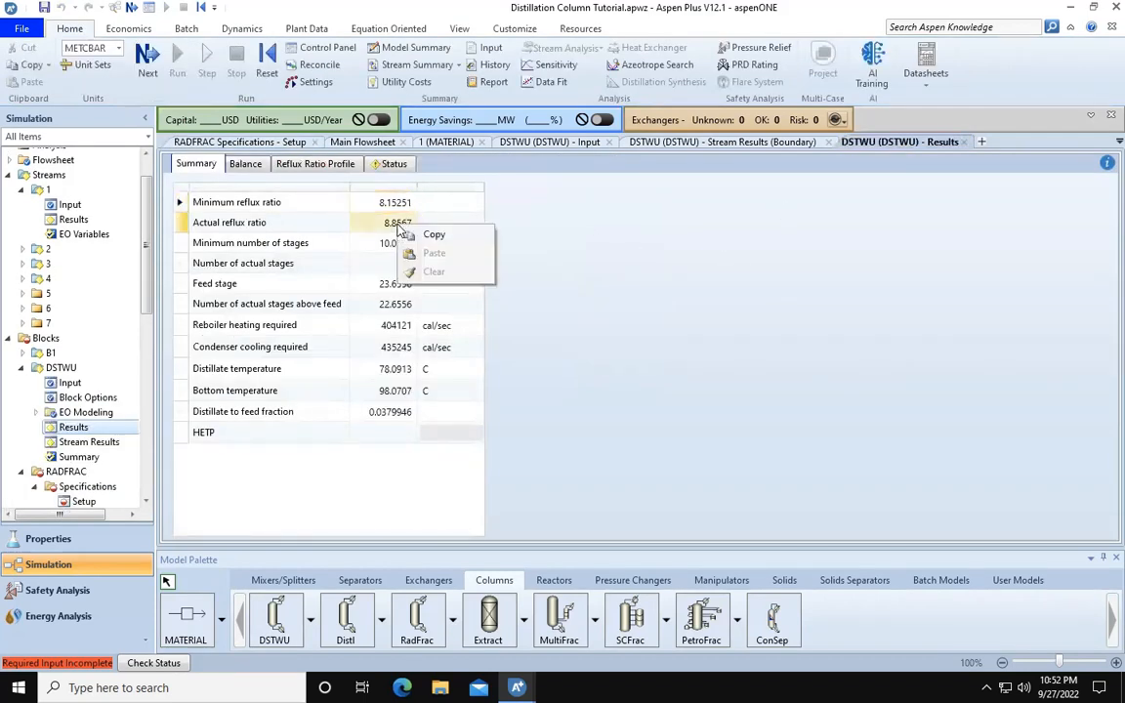
{"action": "left_click", "coordinate": [437, 234]}
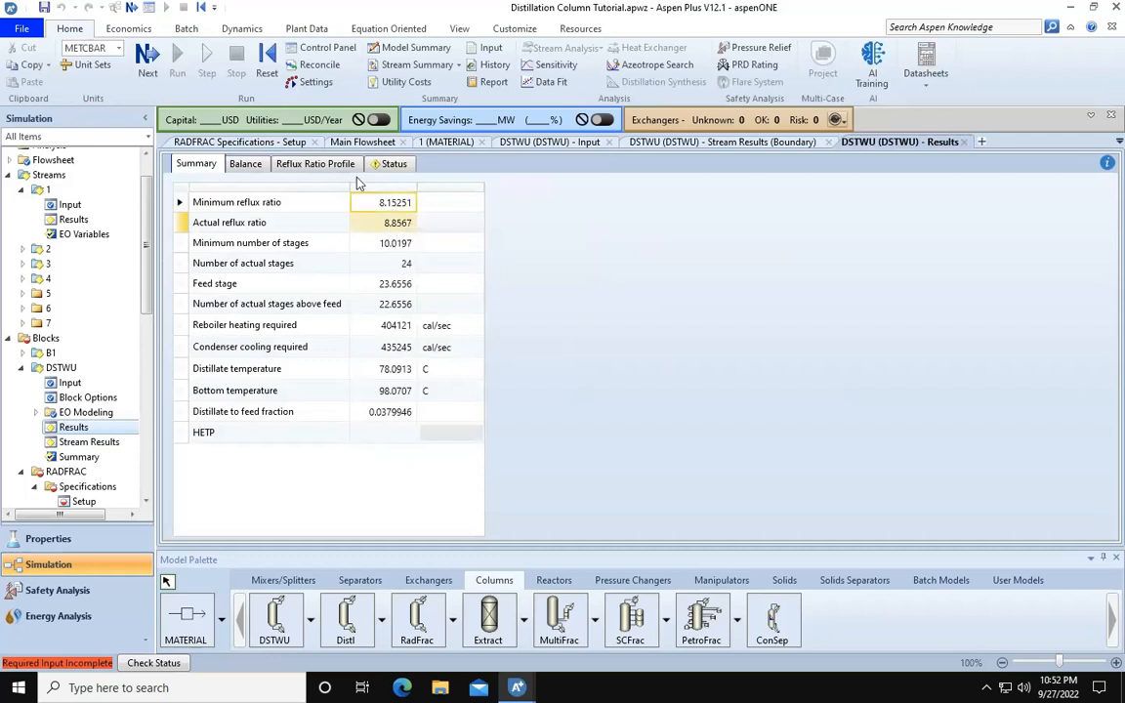
{"action": "left_click", "coordinate": [283, 147]}
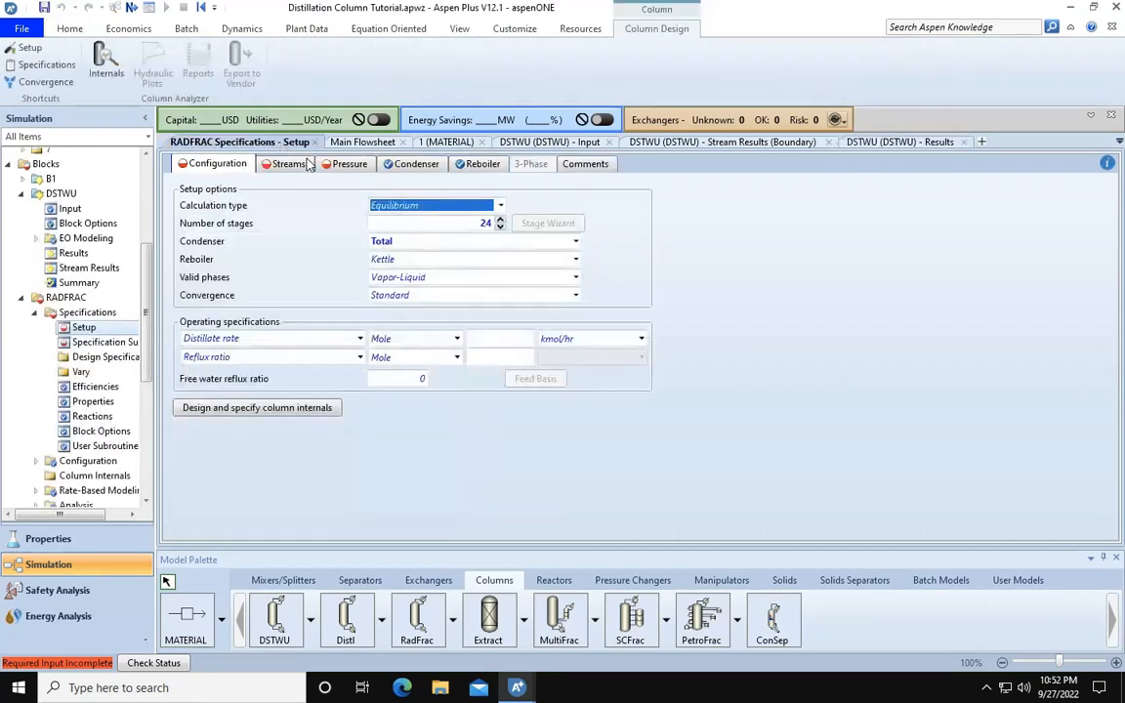
{"action": "left_click", "coordinate": [485, 355]}
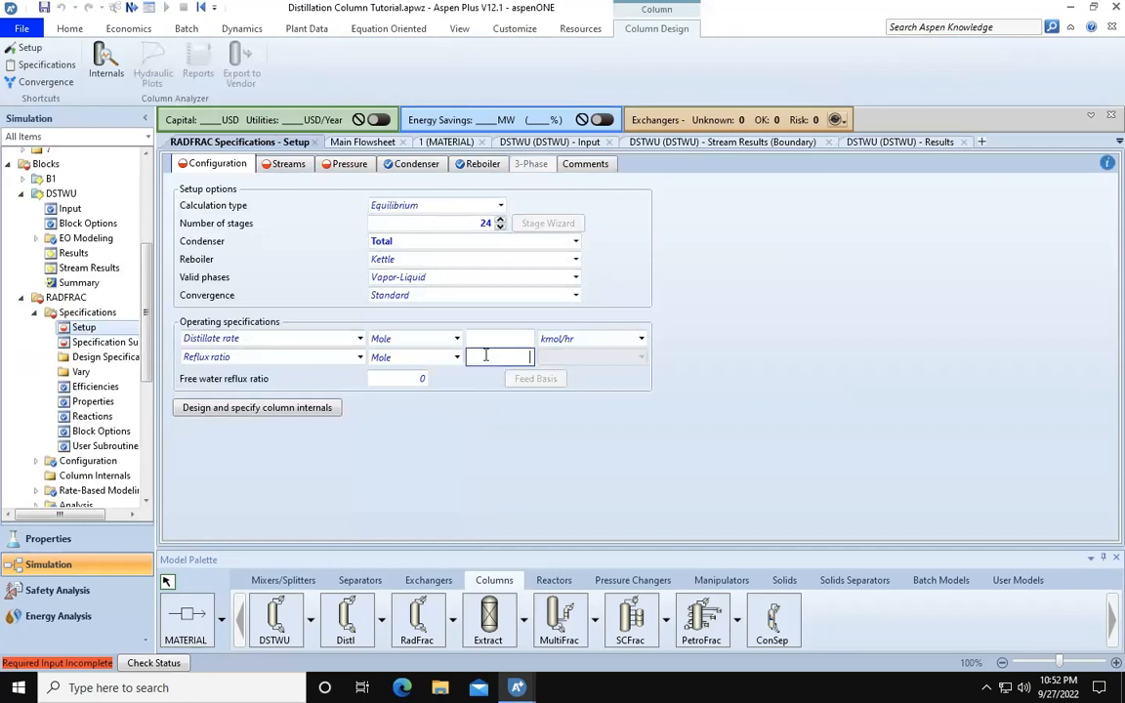
{"action": "key", "text": "ctrl+v"}
{"action": "key", "text": "Return"}
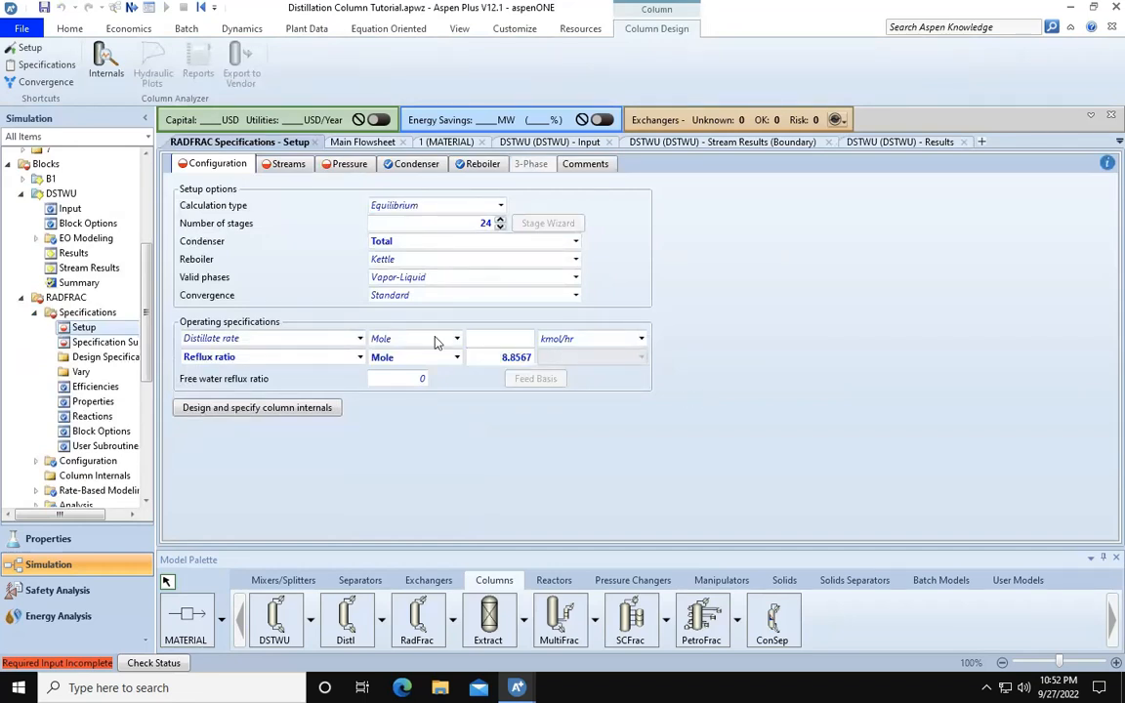
Step: Change the RADFRAC distillate rate specification to Distillate to feed ratio and copy in the DSTWU distillate to feed fraction, 0.0379946
{"action": "left_click", "coordinate": [360, 339]}
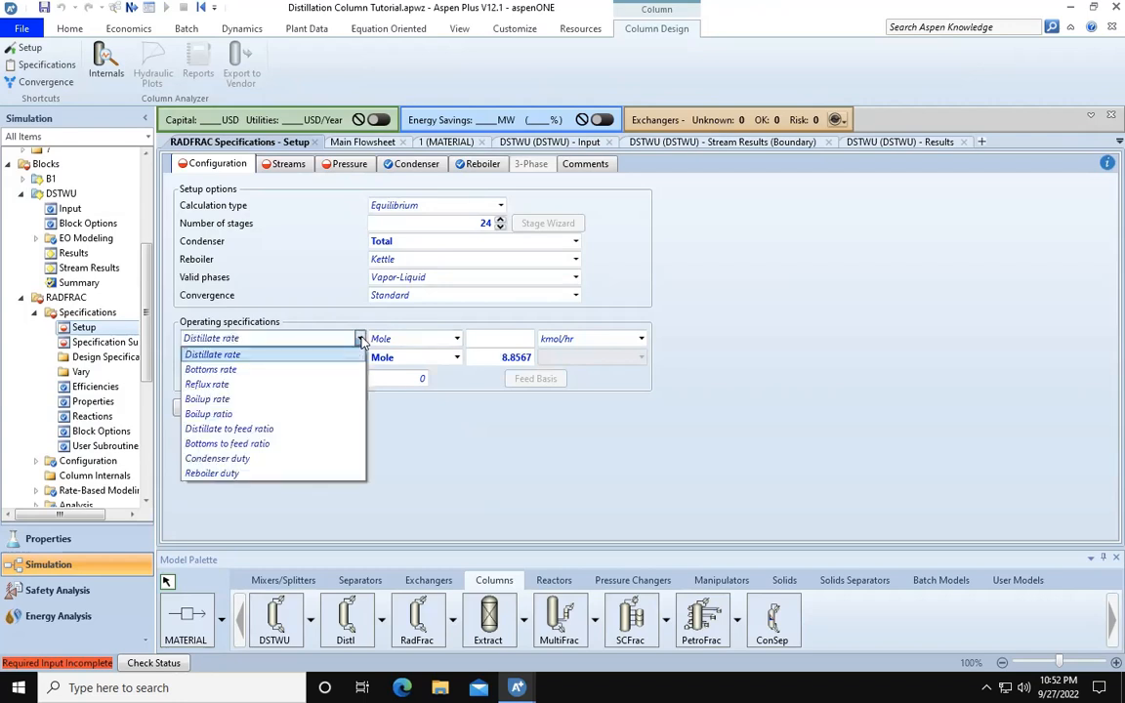
{"action": "left_click", "coordinate": [289, 429]}
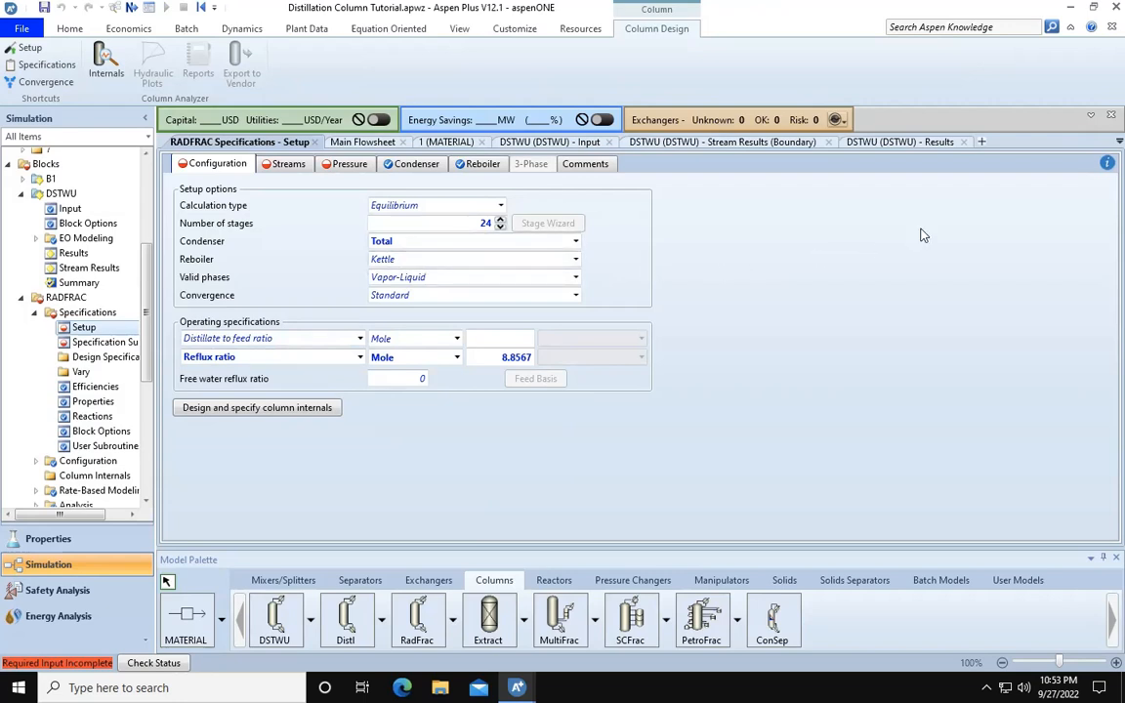
{"action": "left_click", "coordinate": [896, 142]}
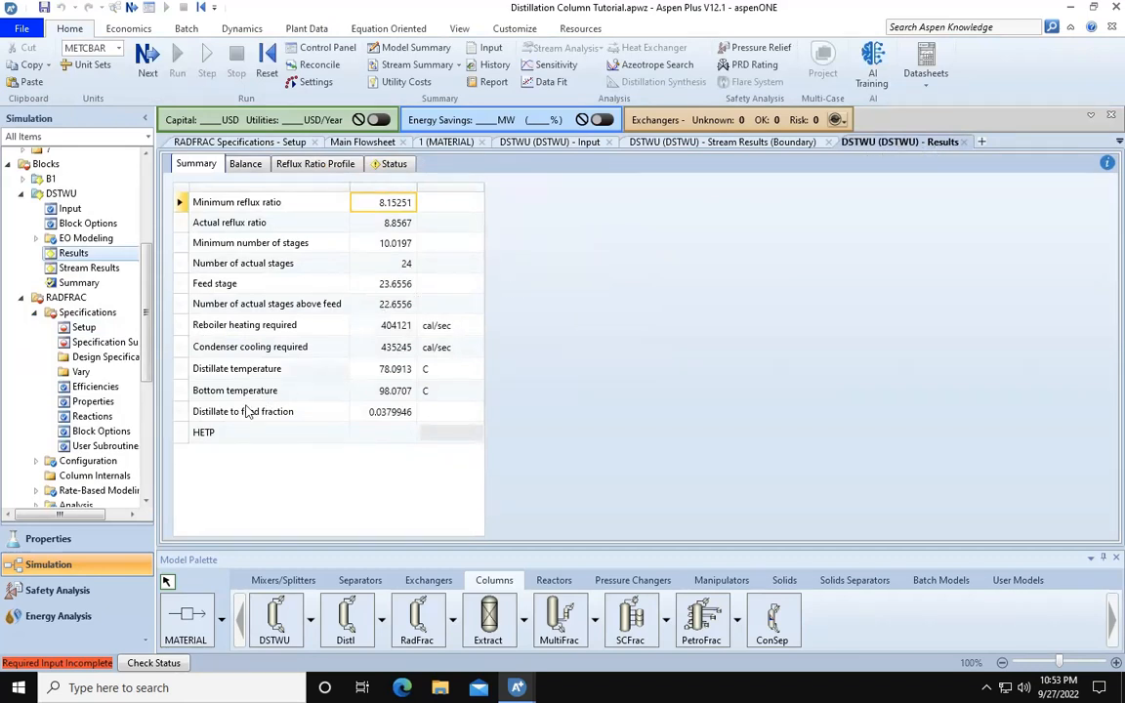
{"action": "right_click", "coordinate": [389, 414]}
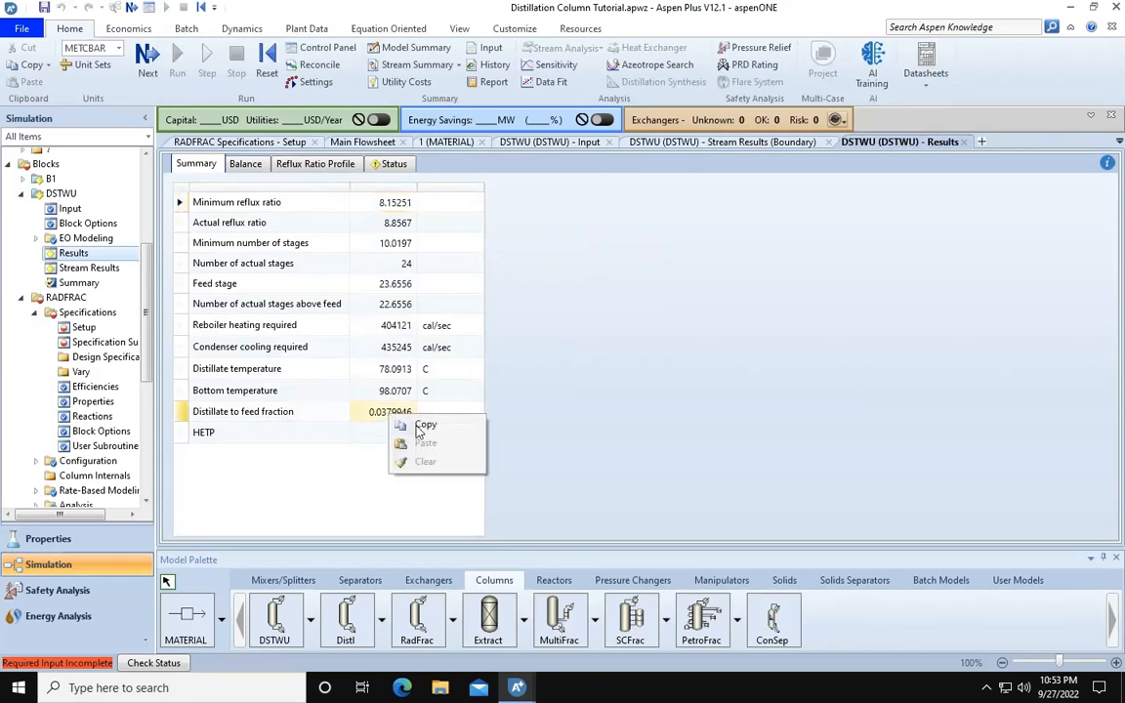
{"action": "left_click", "coordinate": [382, 427]}
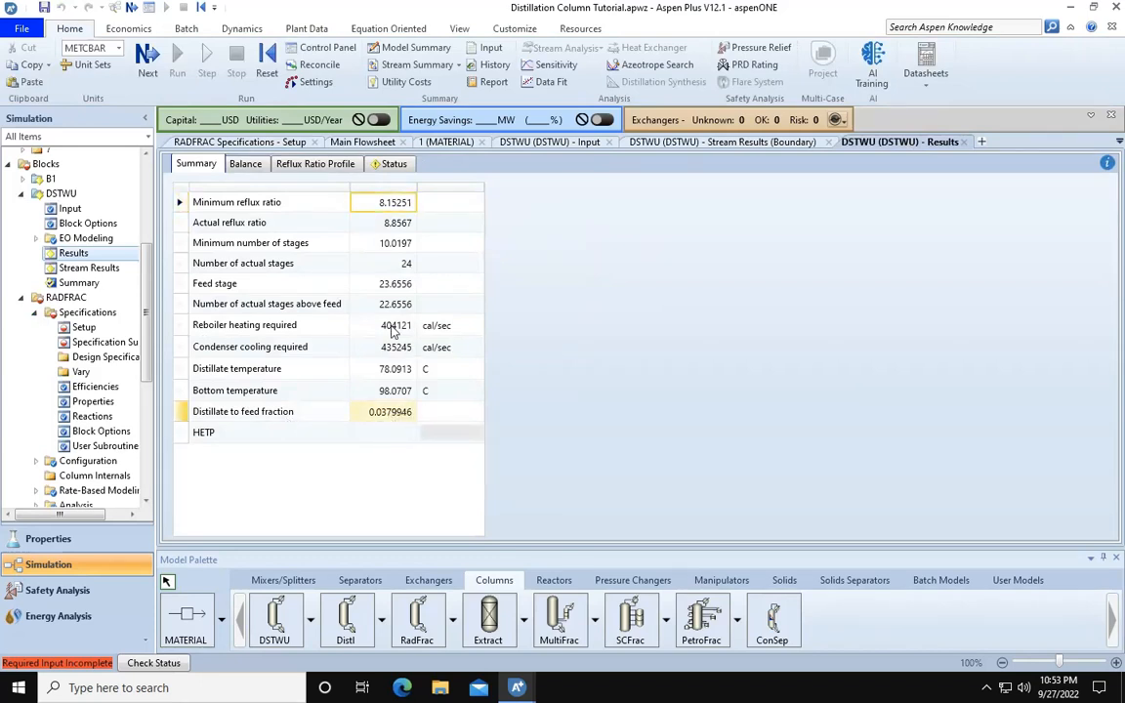
{"action": "left_click", "coordinate": [241, 141]}
{"action": "left_click", "coordinate": [487, 338]}
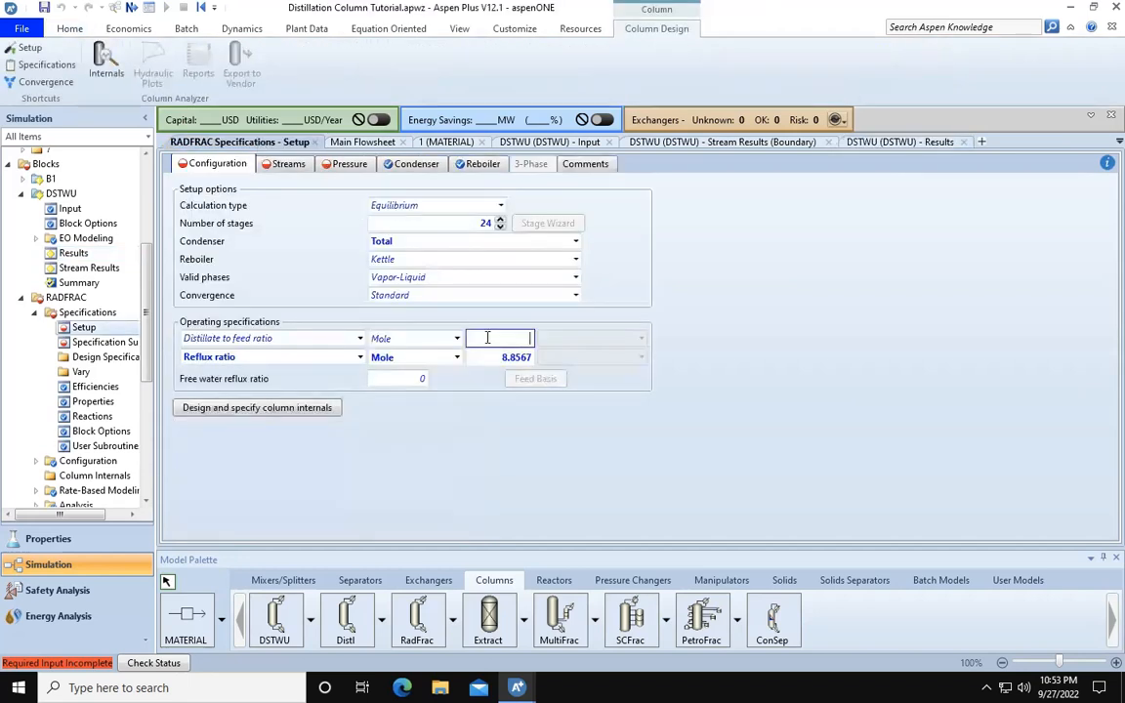
{"action": "right_click", "coordinate": [487, 338]}
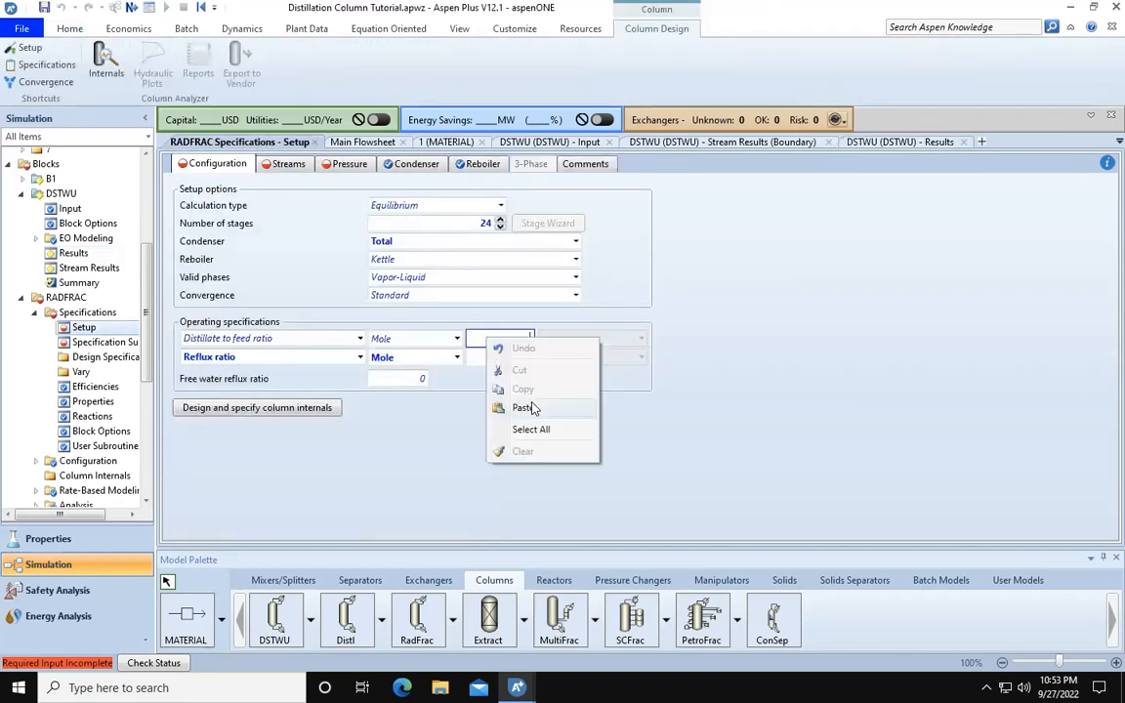
{"action": "left_click", "coordinate": [483, 403]}
{"action": "left_click", "coordinate": [536, 455]}
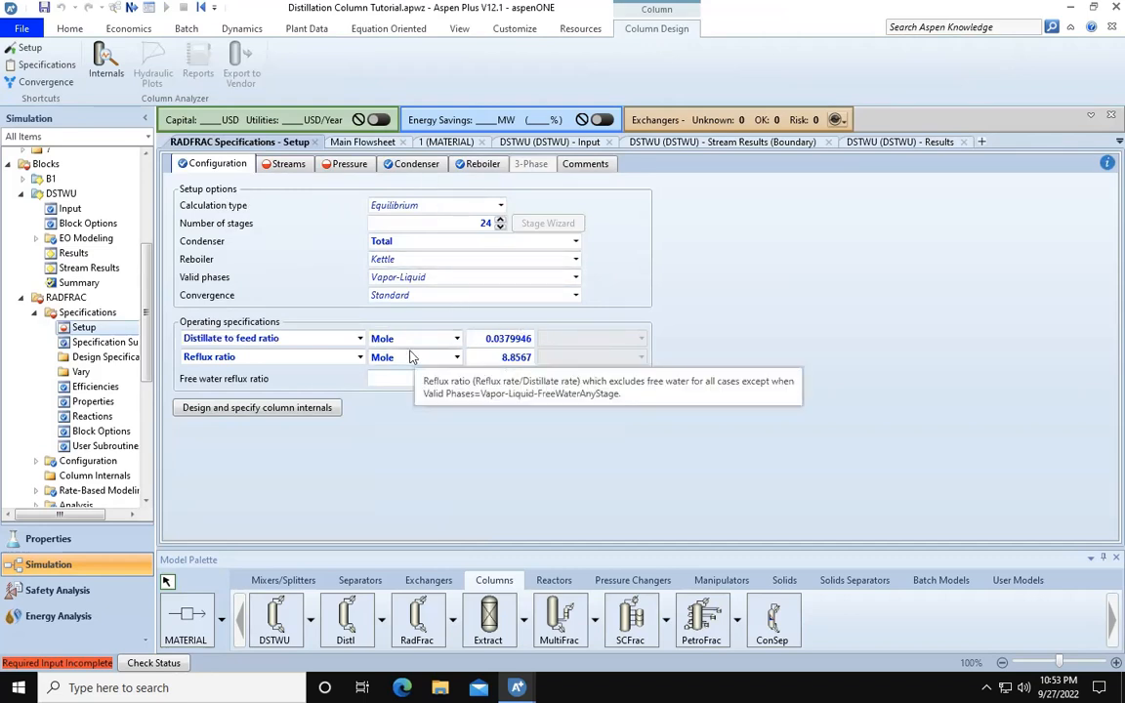
Step: Set the feed stage of stream 5 in the RADFRAC column to 23
{"action": "left_click", "coordinate": [274, 166]}
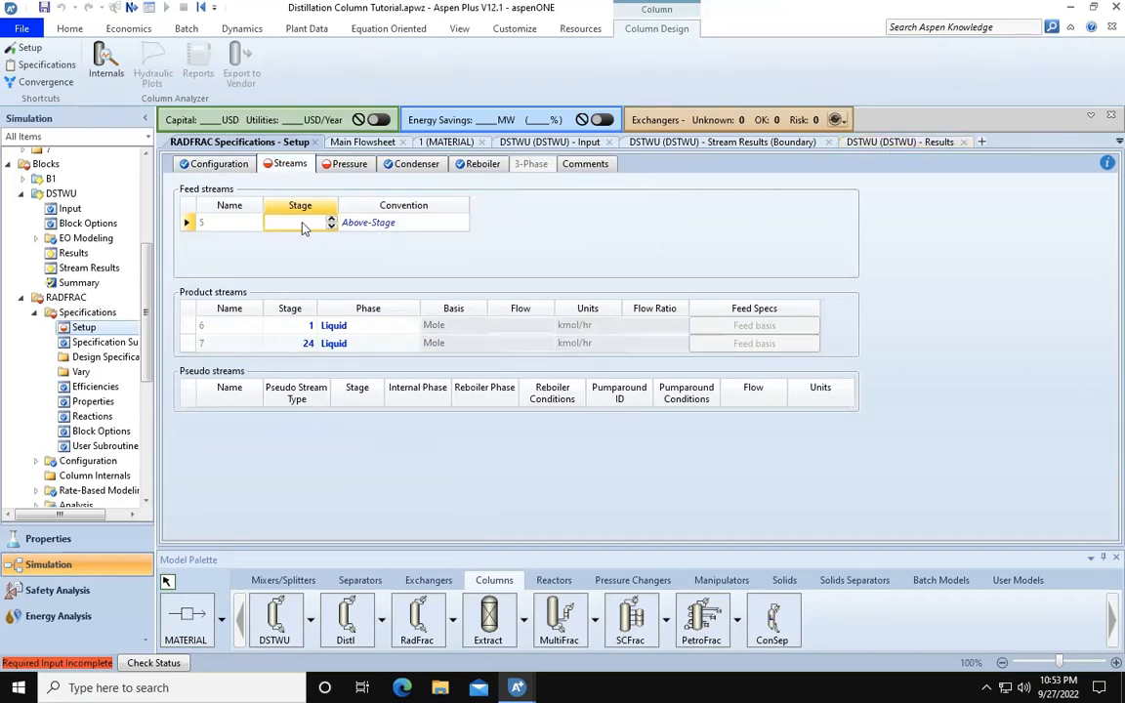
{"action": "type", "text": "23"}
{"action": "left_click", "coordinate": [317, 262]}
Step: Set the RADFRAC Stage 1 / Condenser pressure to 1 bar and run the simulation
{"action": "left_click", "coordinate": [348, 168]}
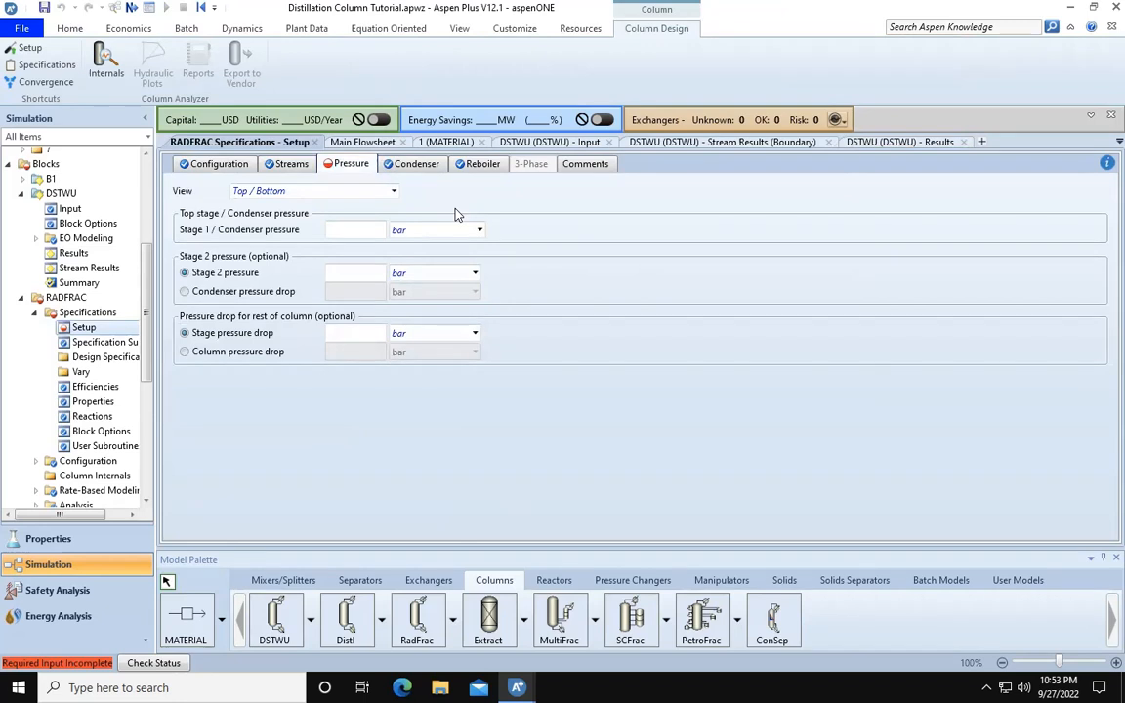
{"action": "left_click", "coordinate": [374, 235]}
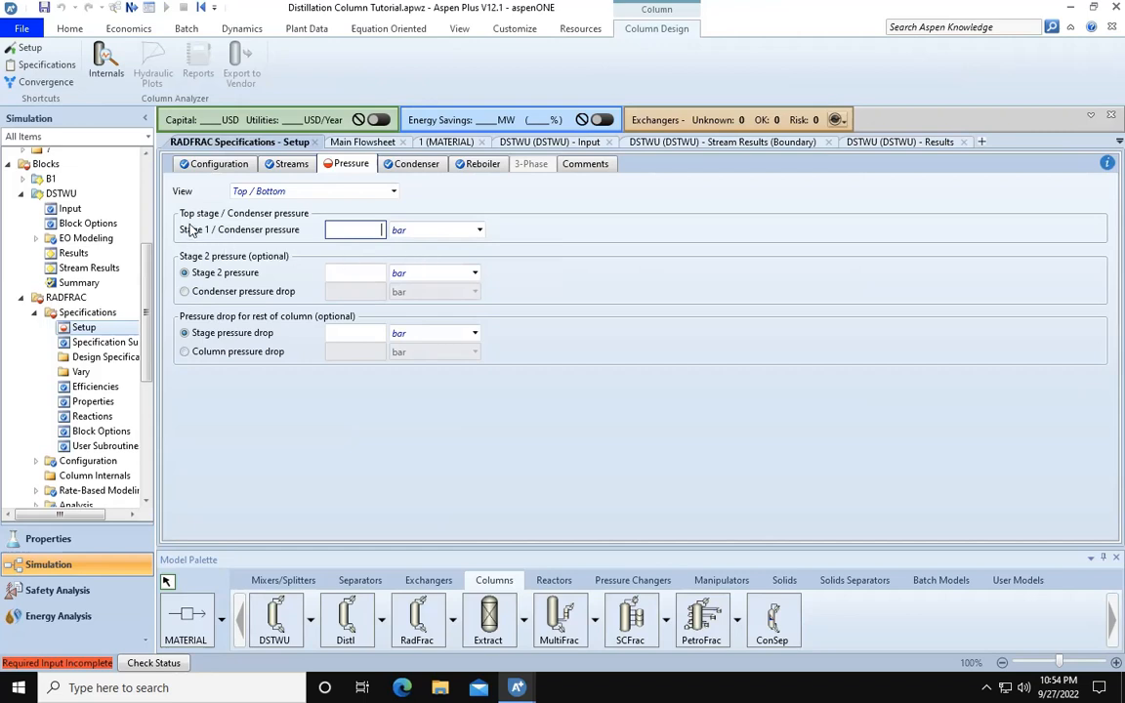
{"action": "type", "text": "1"}
{"action": "key", "text": "Return"}
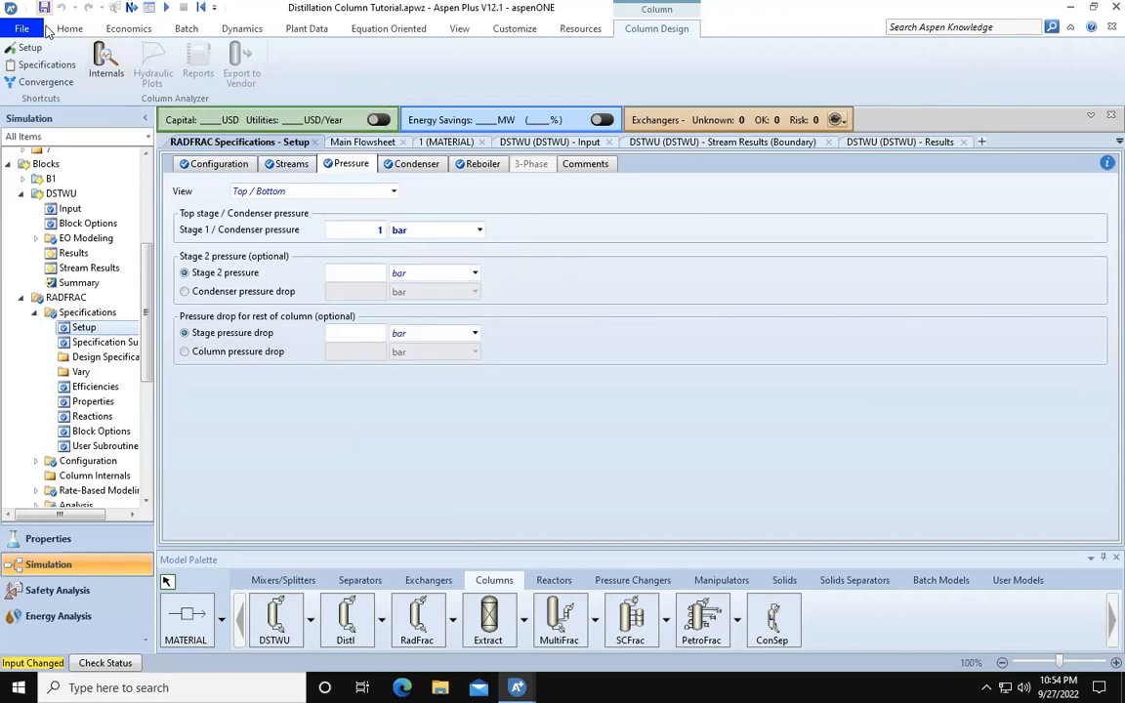
{"action": "left_click", "coordinate": [166, 6]}
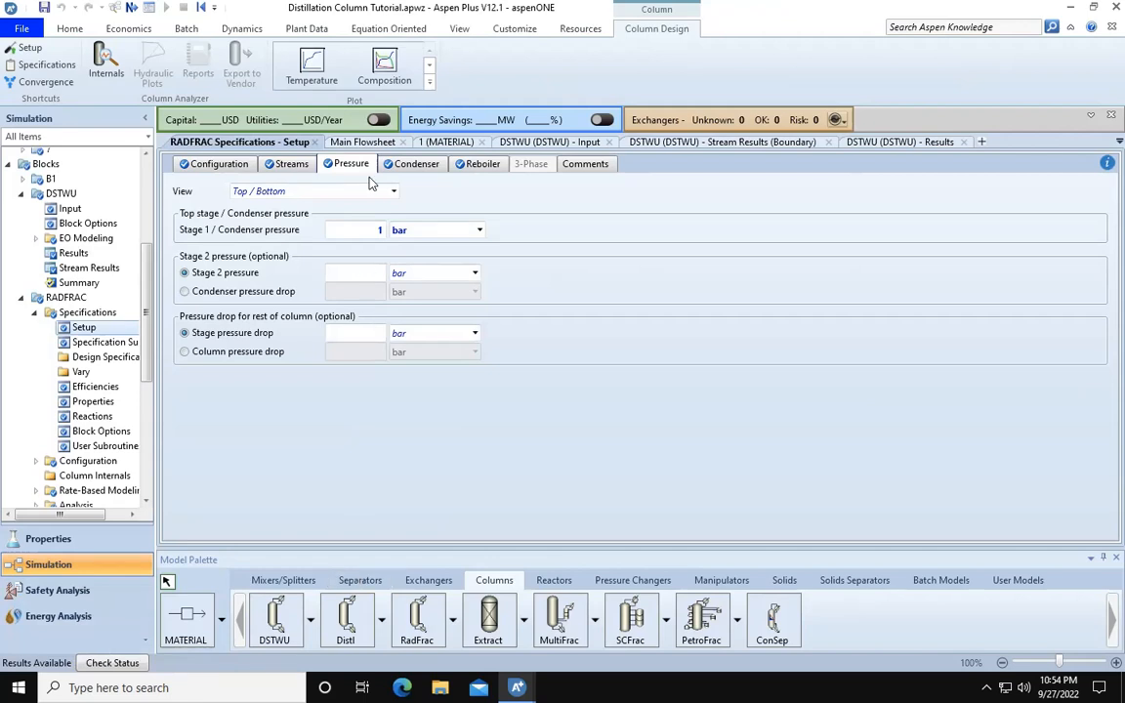
Step: Open the RADFRAC column's stream results from the flowsheet and examine the conditions and flows of streams 5, 6 and 7
{"action": "left_click", "coordinate": [362, 142]}
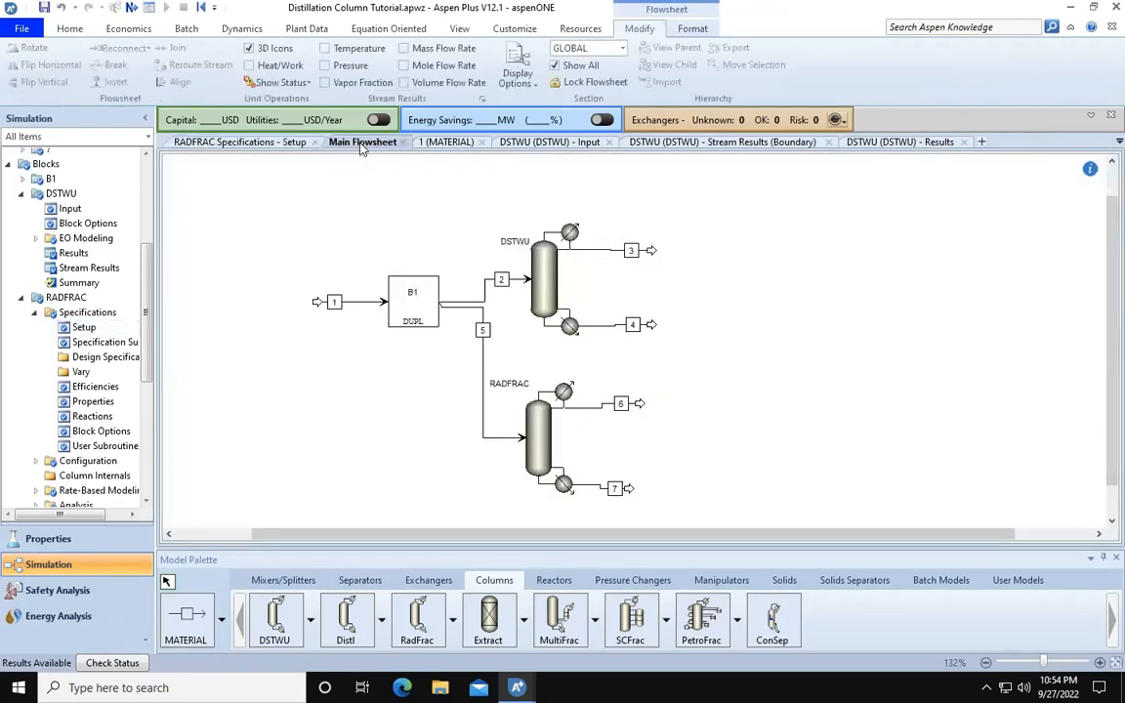
{"action": "left_click", "coordinate": [537, 434]}
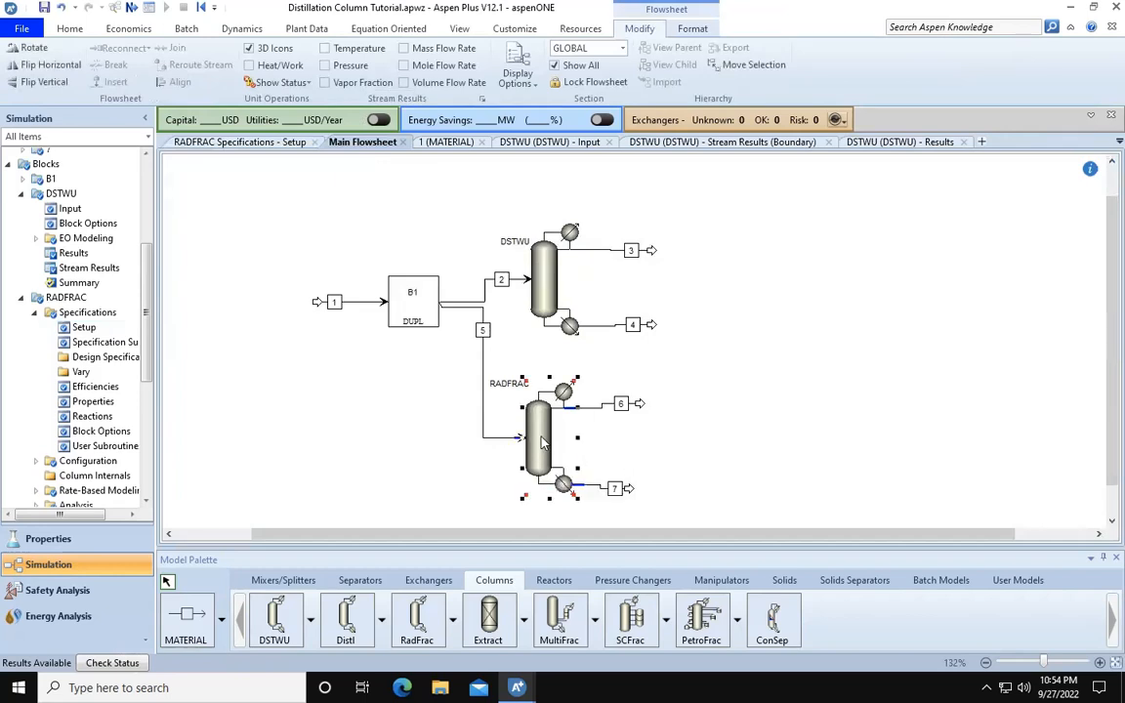
{"action": "left_click", "coordinate": [478, 483]}
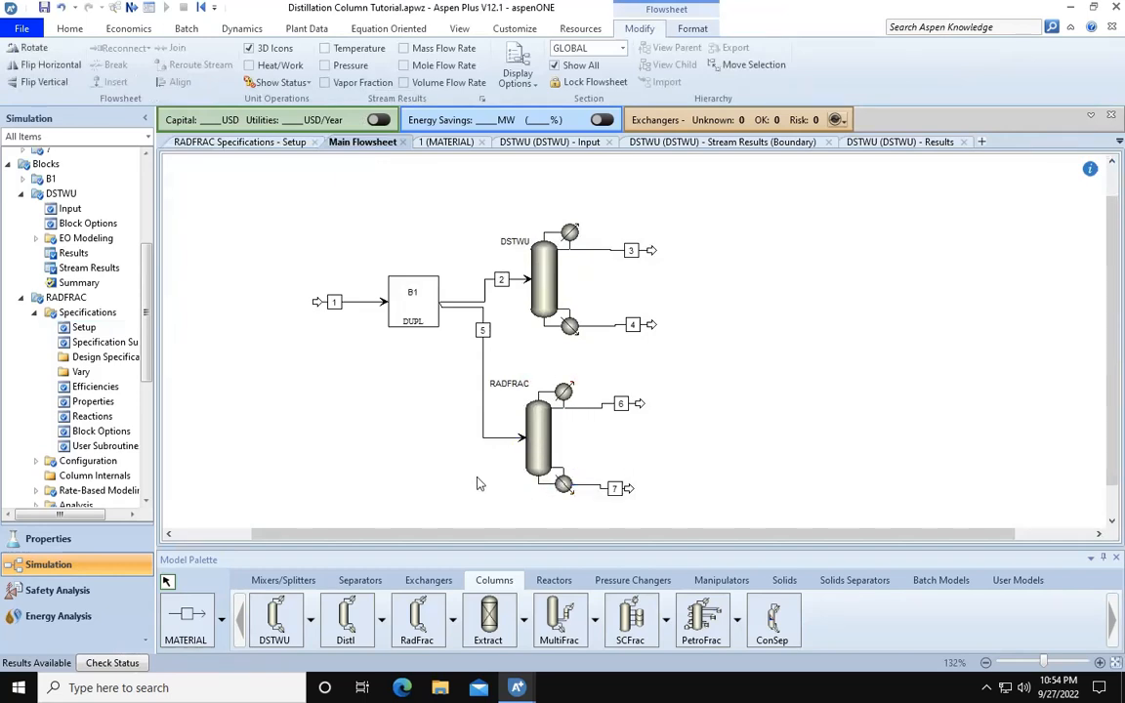
{"action": "right_click", "coordinate": [546, 439]}
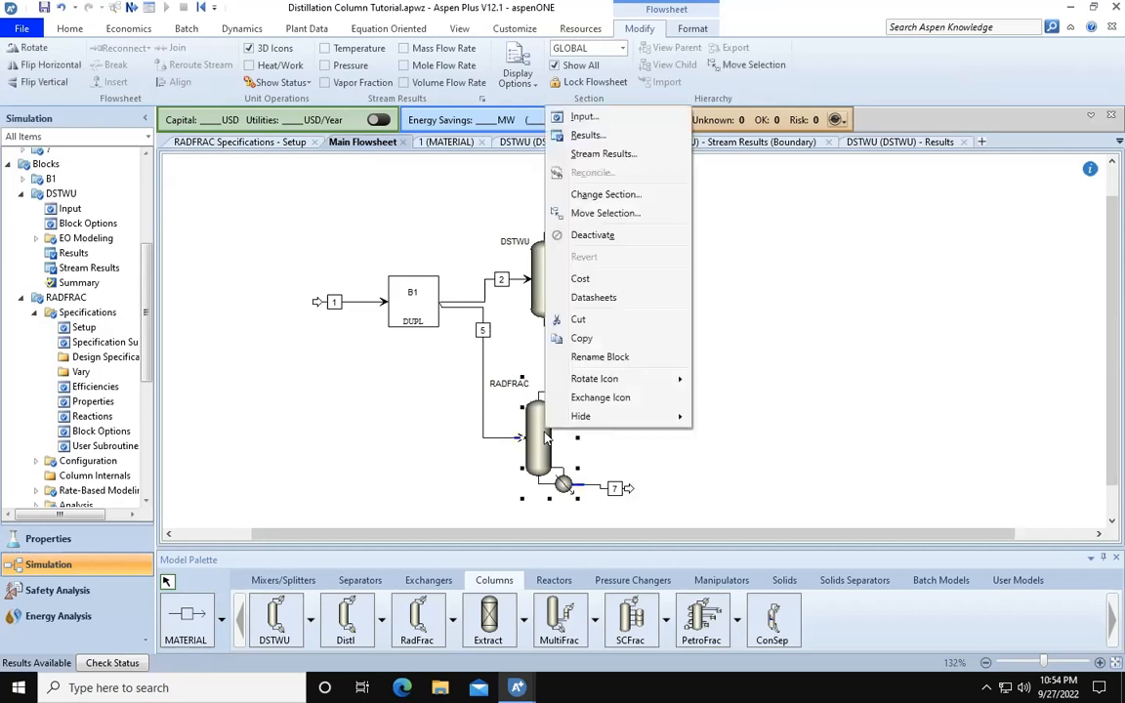
{"action": "left_click", "coordinate": [597, 155]}
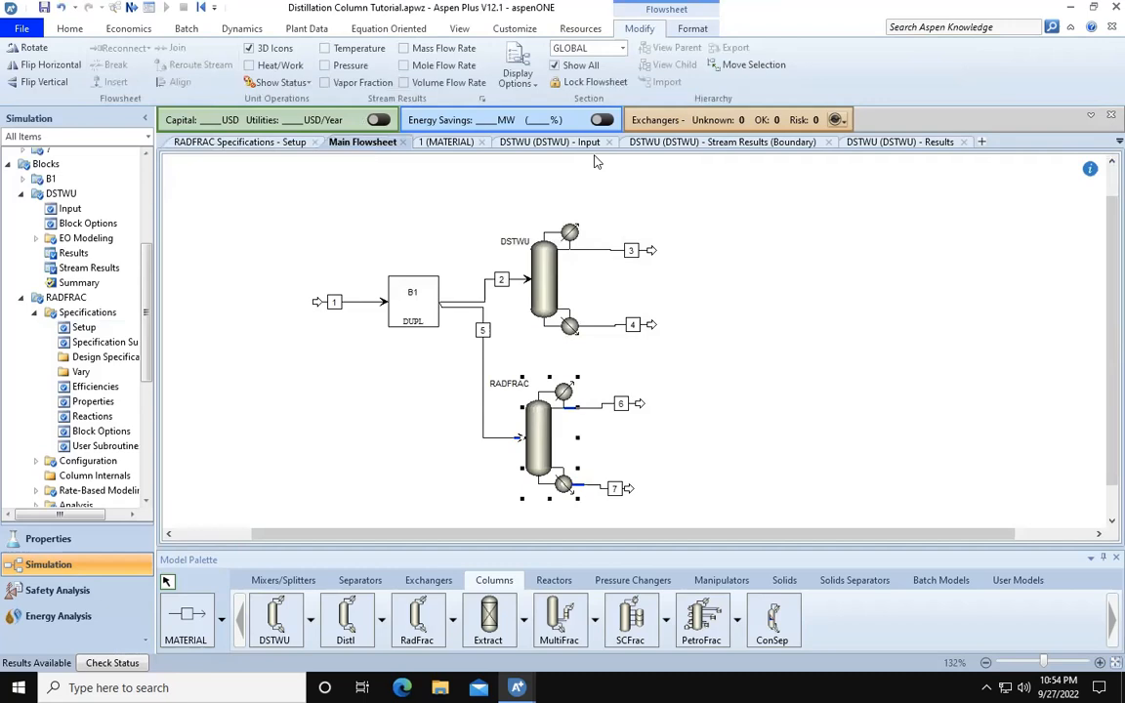
{"action": "scroll", "coordinate": [596, 353], "scroll_direction": "down", "scroll_amount": 10}
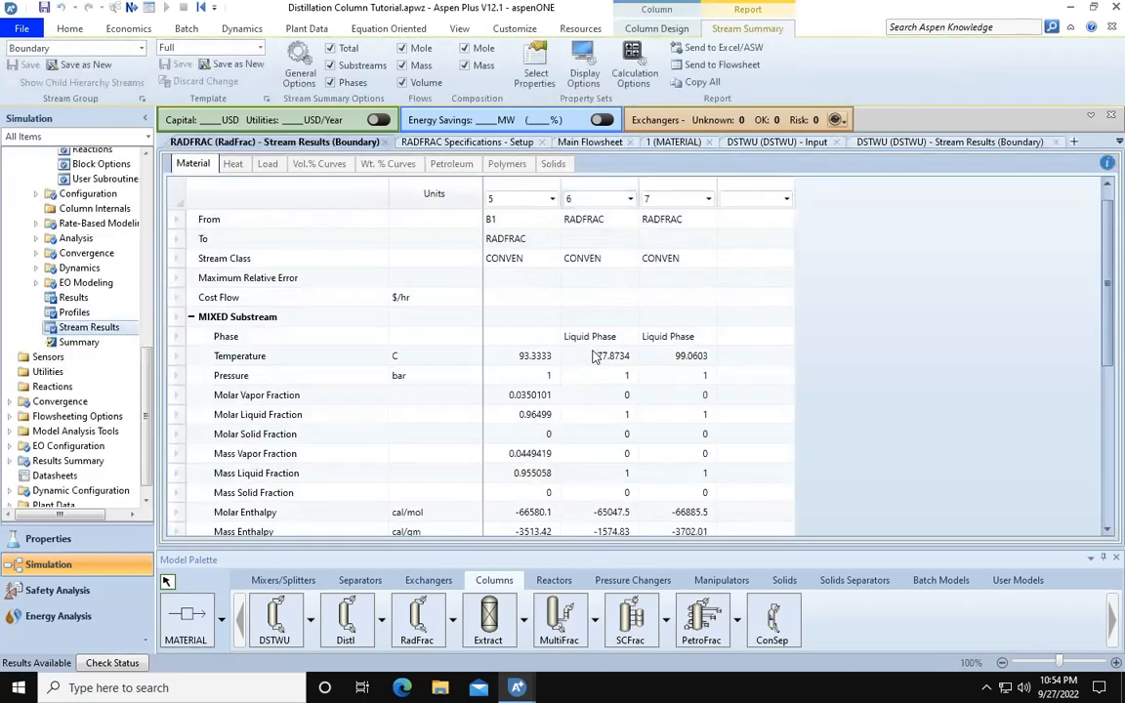
{"action": "scroll", "coordinate": [595, 356], "scroll_direction": "down", "scroll_amount": 3}
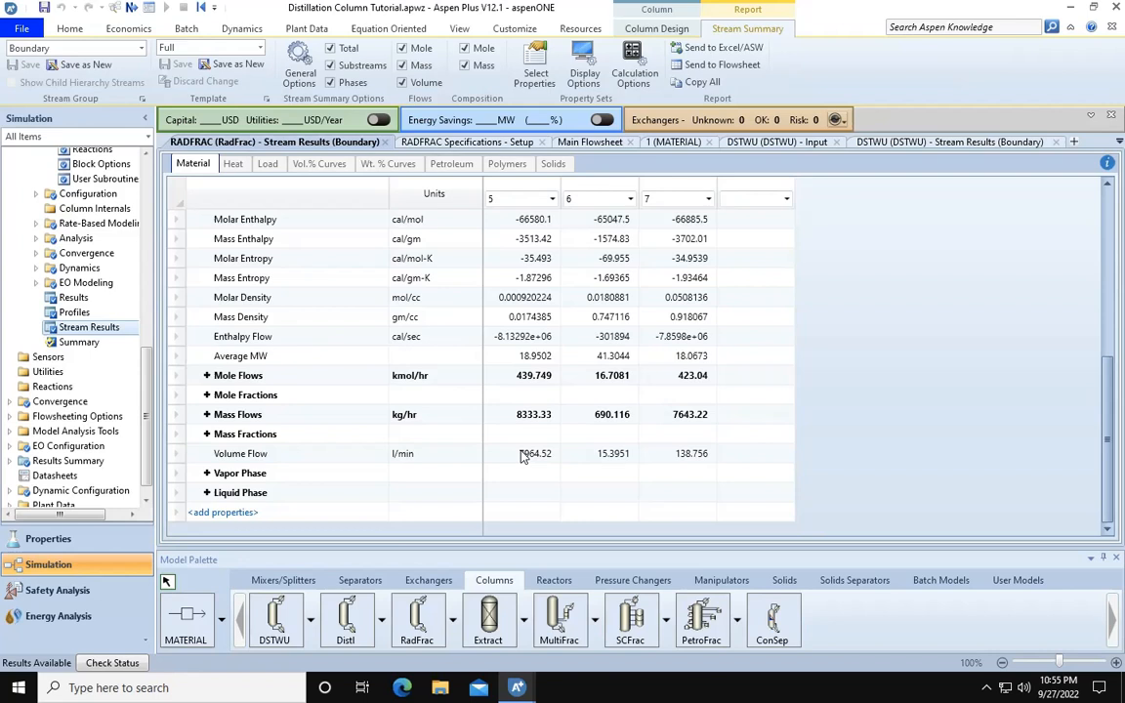
Step: Add a new column internals set to the RADFRAC block and generate the missing hydraulic data
{"action": "left_click", "coordinate": [575, 143]}
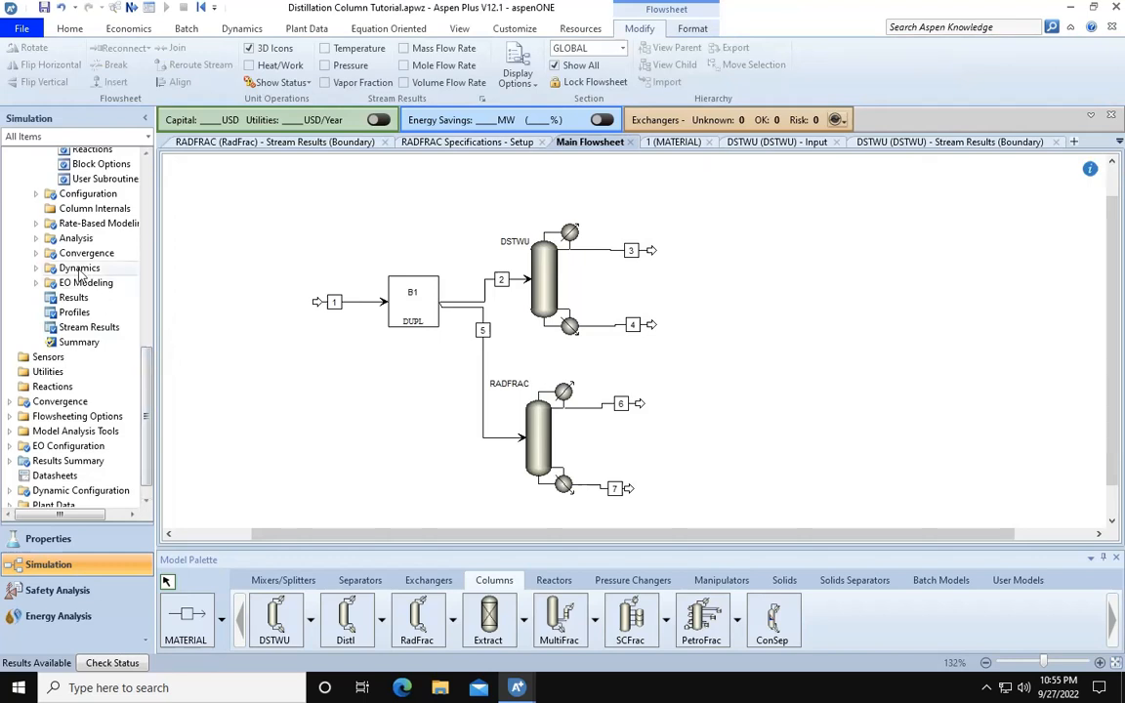
{"action": "scroll", "coordinate": [82, 275], "scroll_direction": "up", "scroll_amount": 4}
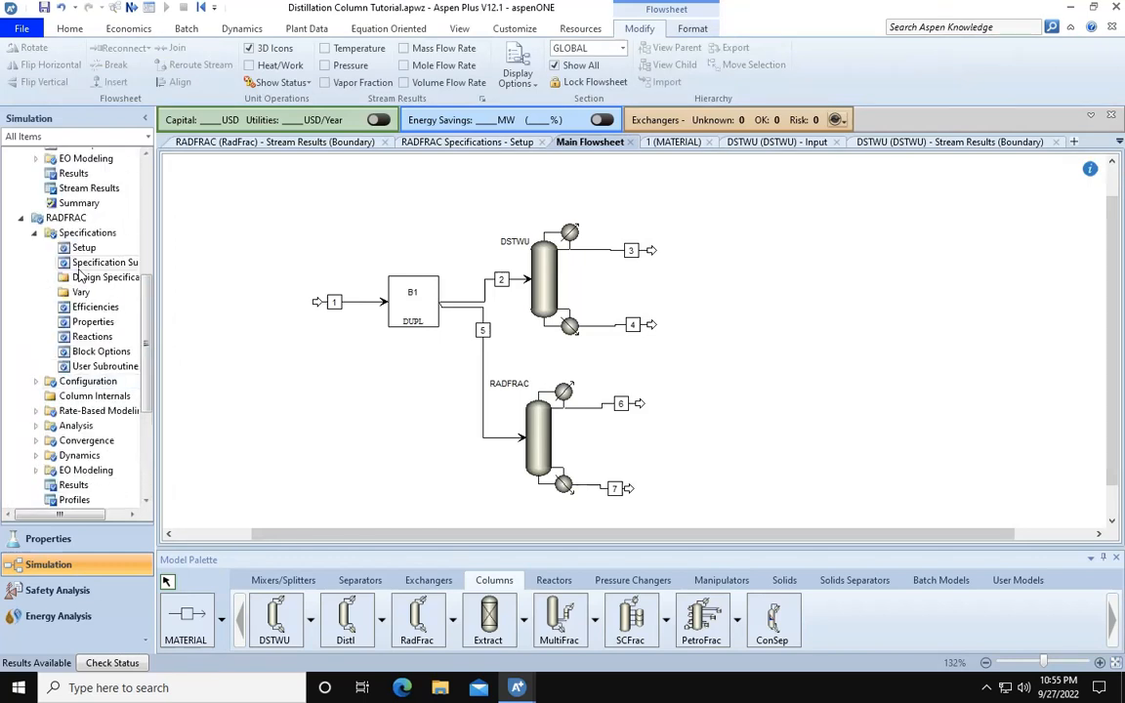
{"action": "left_click", "coordinate": [22, 217]}
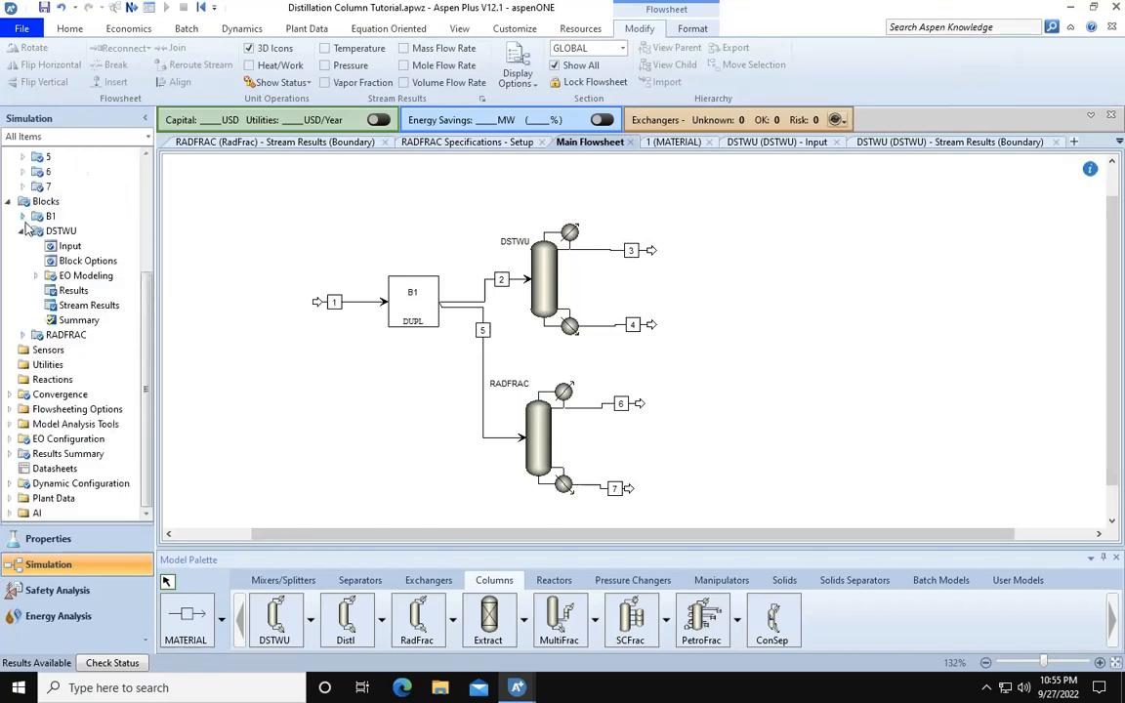
{"action": "left_click", "coordinate": [22, 334]}
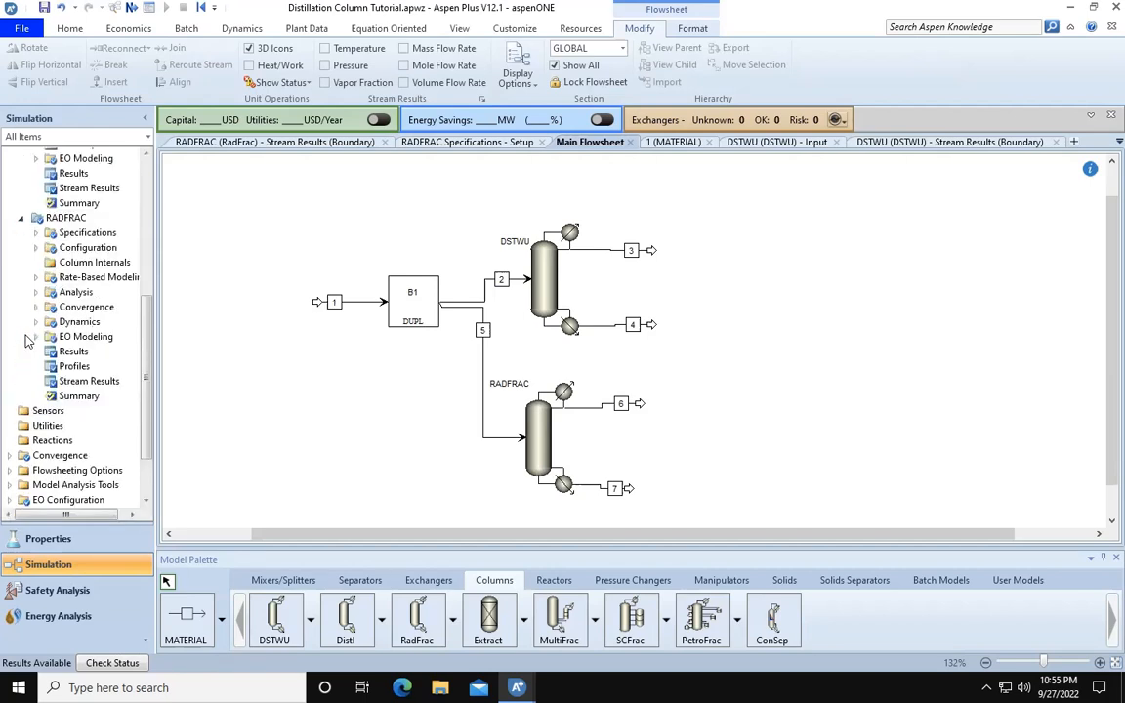
{"action": "double_click", "coordinate": [95, 264]}
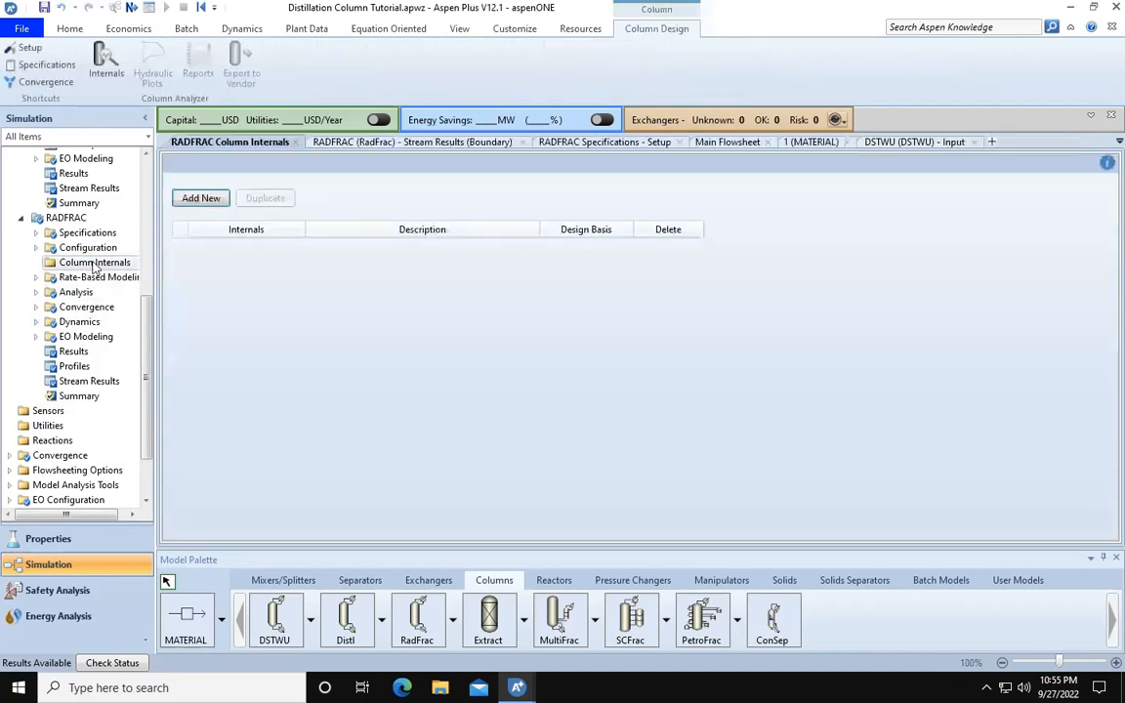
{"action": "left_click", "coordinate": [203, 199]}
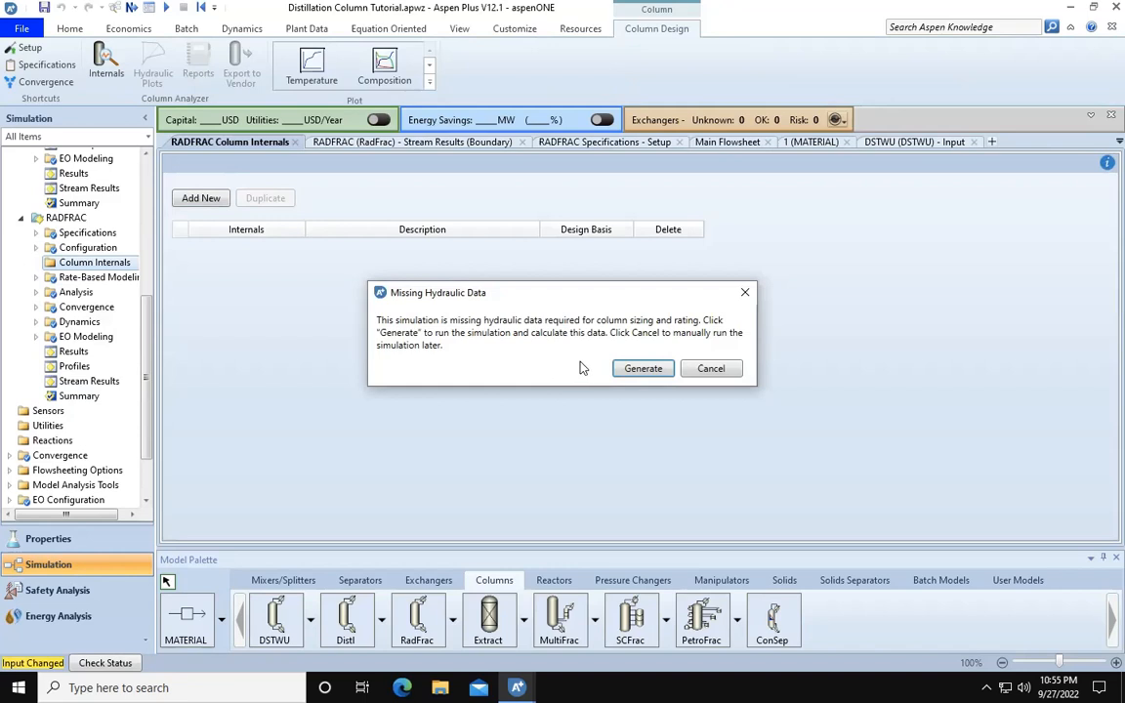
{"action": "left_click", "coordinate": [643, 368]}
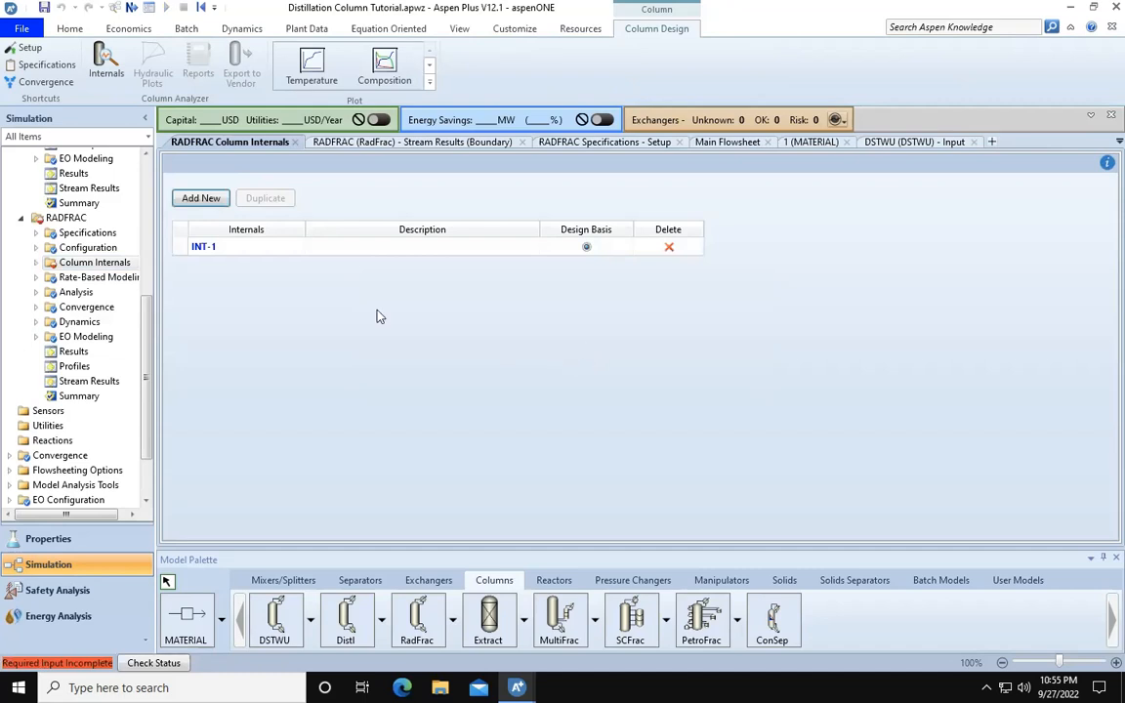
Step: Auto-section the new RADFRAC column internals based on flows and rerun the simulation
{"action": "left_click", "coordinate": [219, 246]}
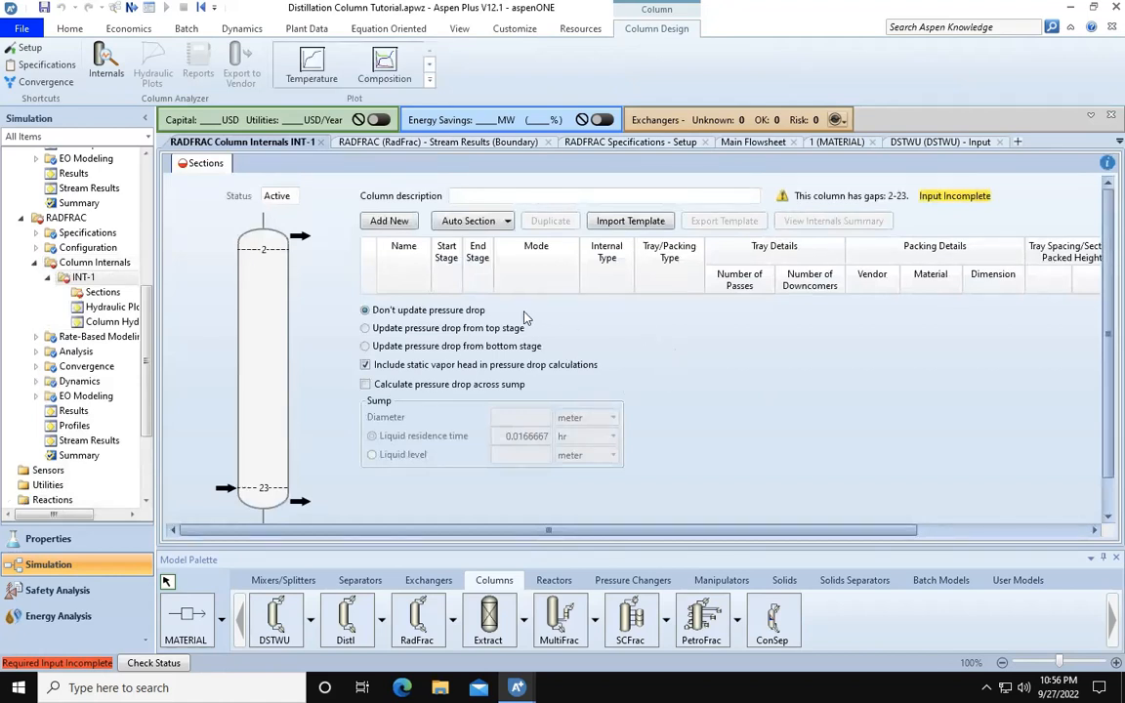
{"action": "left_click", "coordinate": [507, 223]}
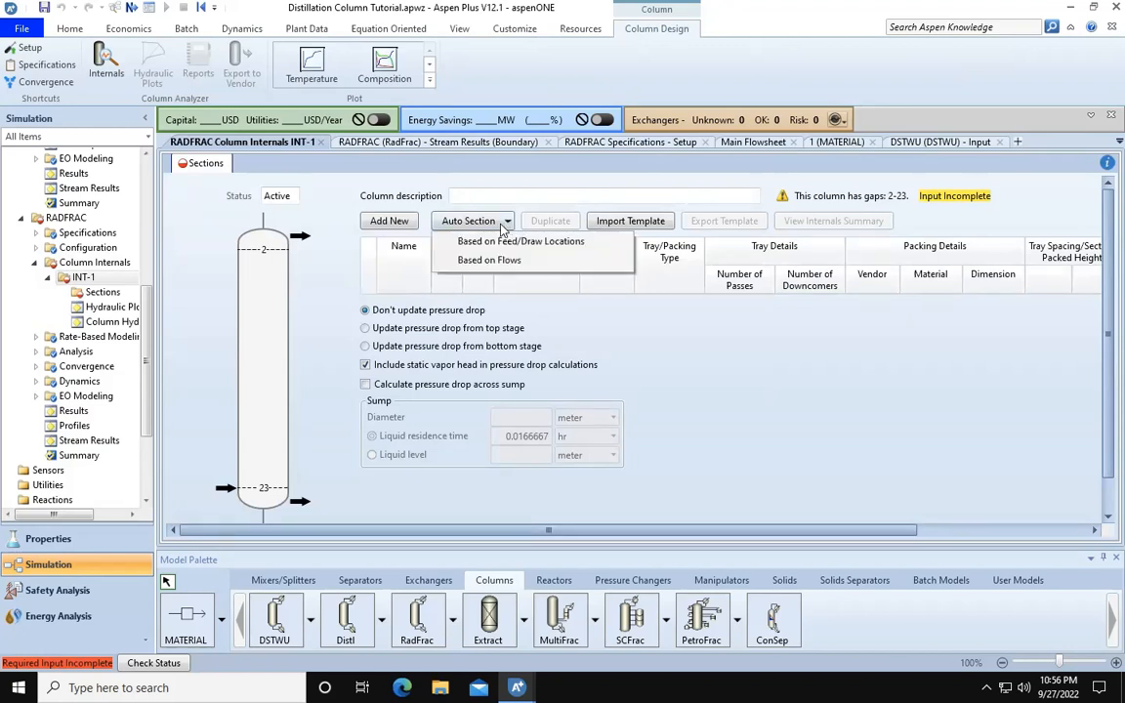
{"action": "left_click", "coordinate": [478, 262]}
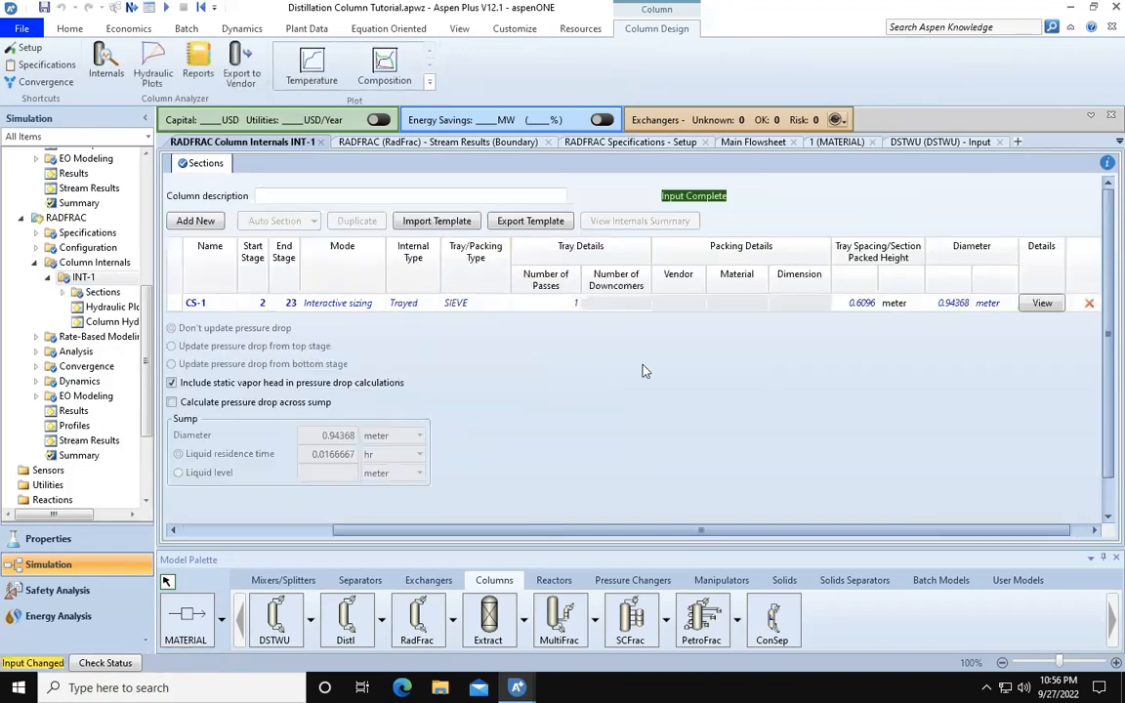
{"action": "left_click_drag", "start_coordinate": [397, 536], "coordinate": [237, 532]}
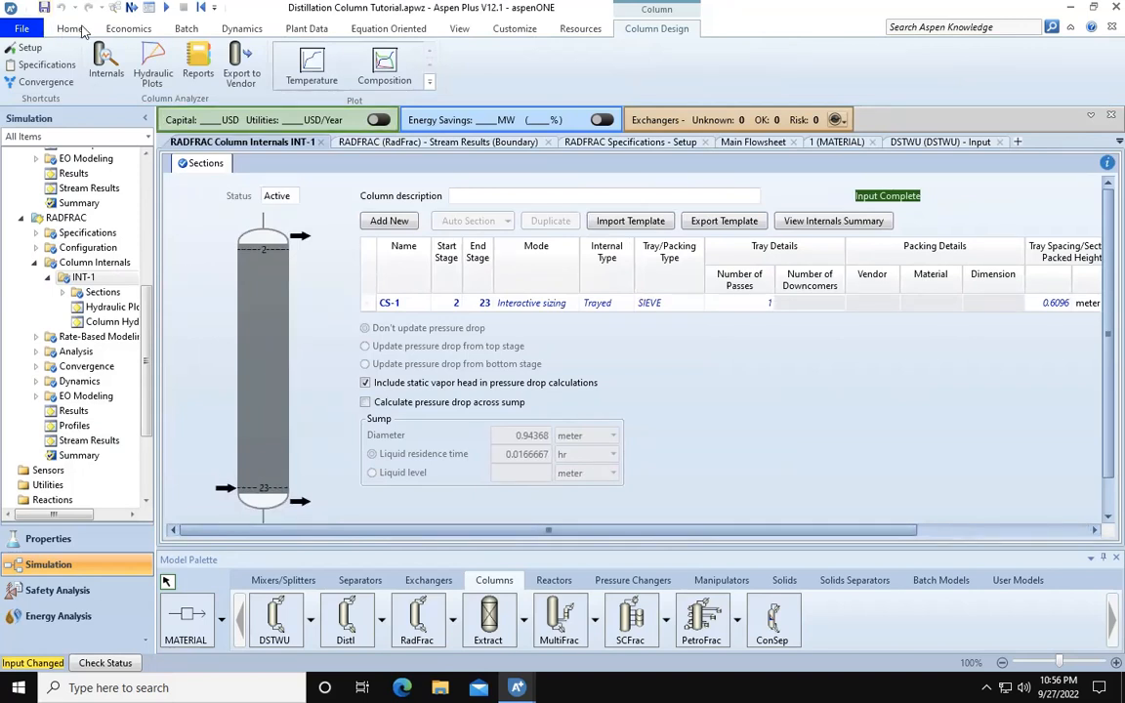
{"action": "left_click", "coordinate": [166, 8]}
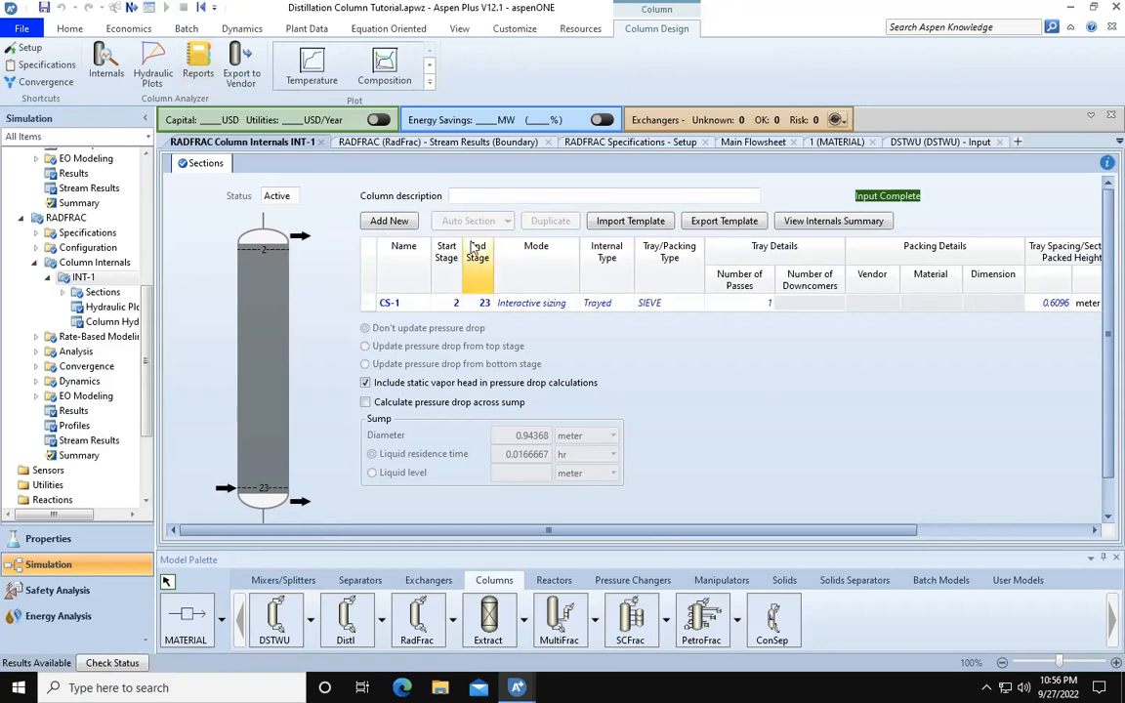
Step: View the internals summary of the RADFRAC column and examine its total height and section diameter
{"action": "left_click", "coordinate": [812, 224]}
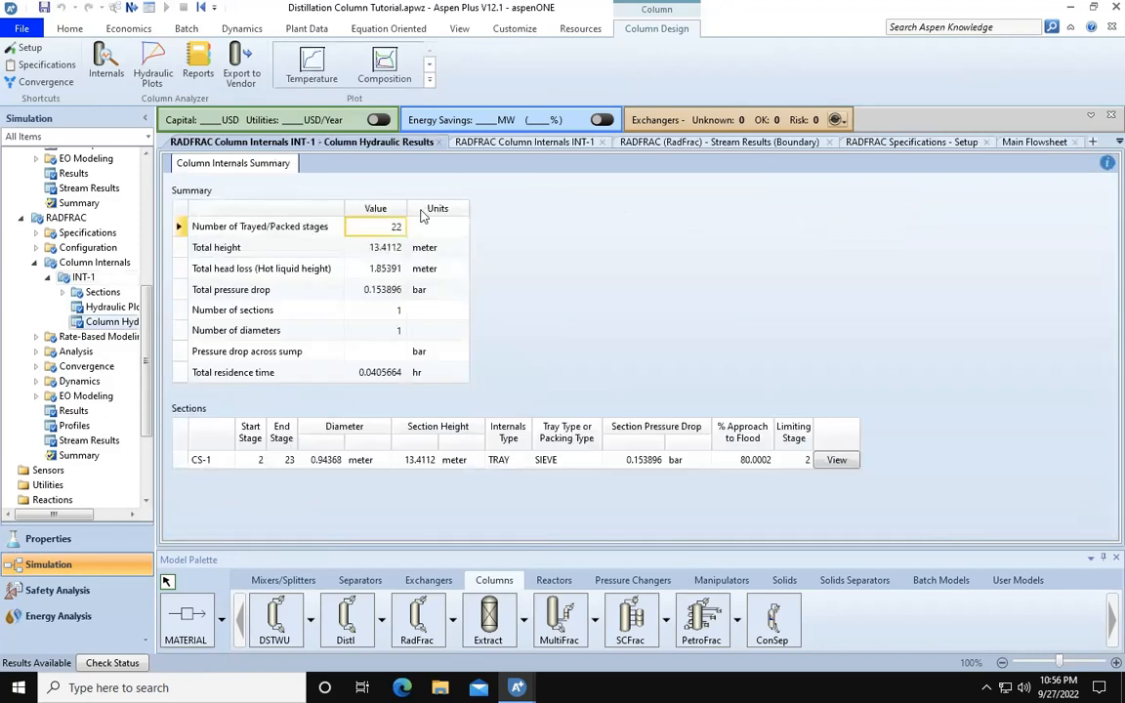
{"action": "key", "text": "Down"}
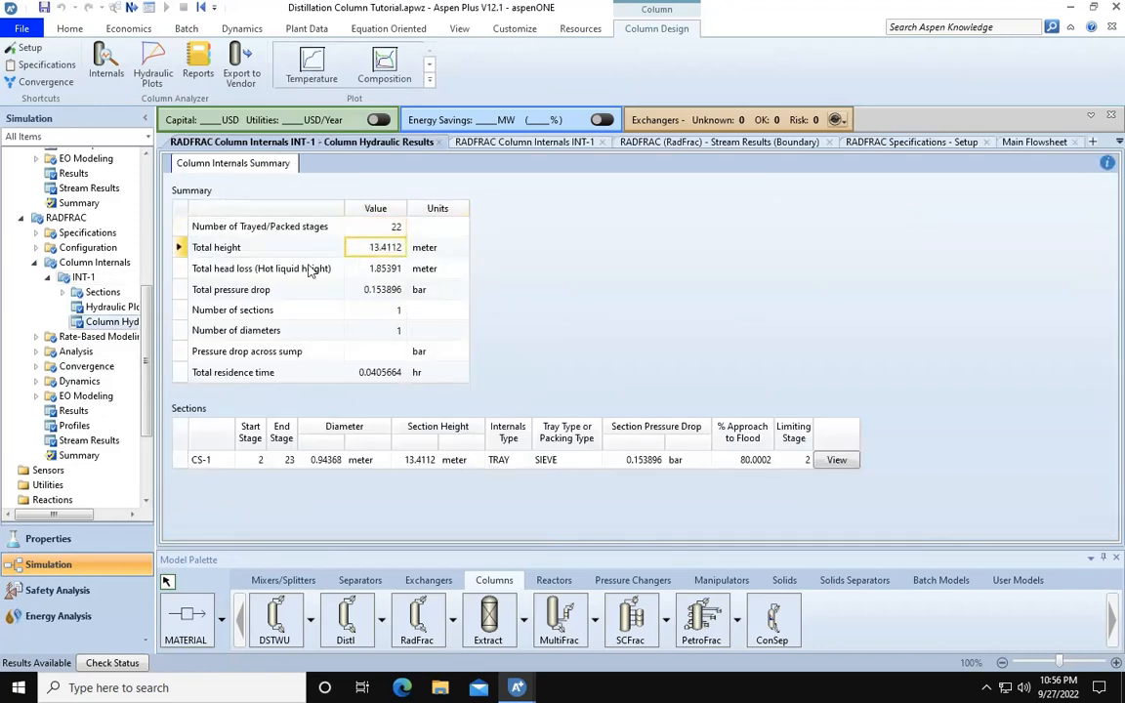
{"action": "left_click", "coordinate": [326, 460]}
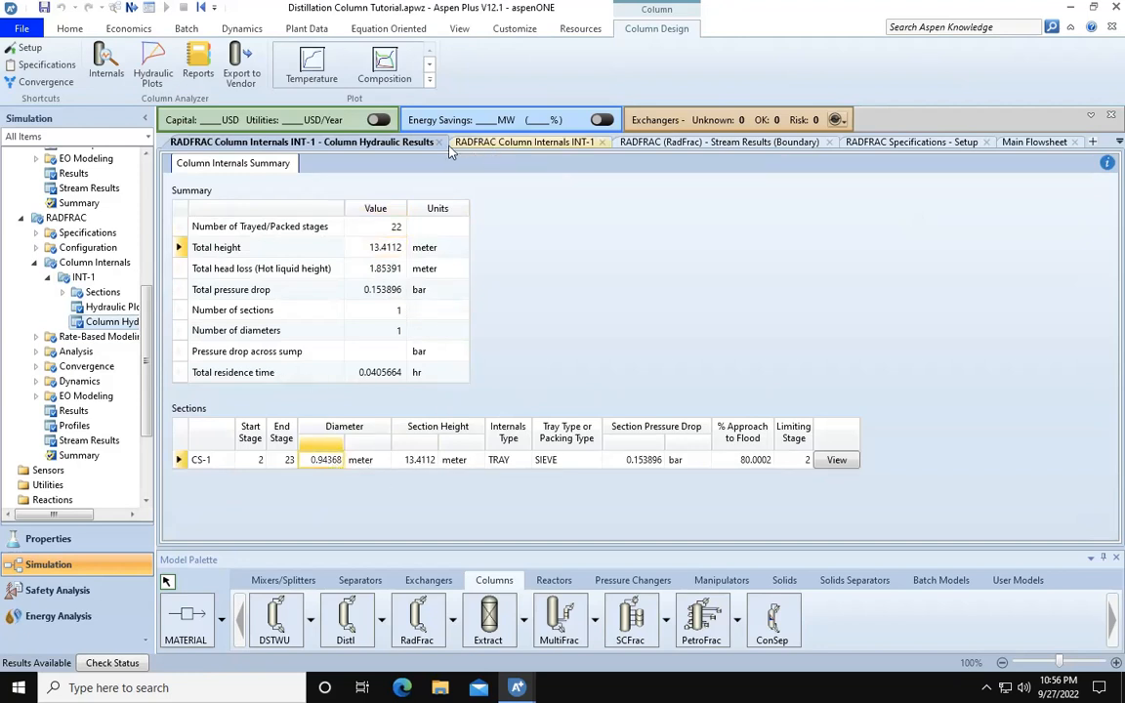
{"action": "left_click", "coordinate": [385, 249]}
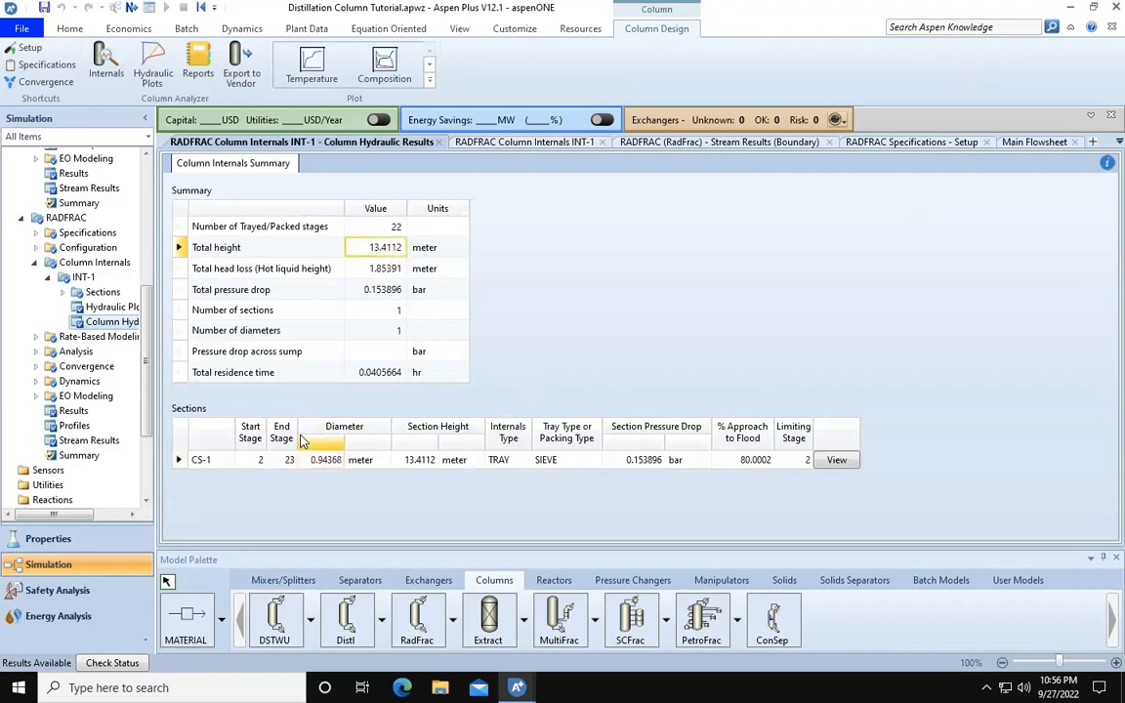
Step: Open the RADFRAC block results from the flowsheet, examine the condenser and reboiler performance, and return to the main flowsheet
{"action": "left_click", "coordinate": [1013, 145]}
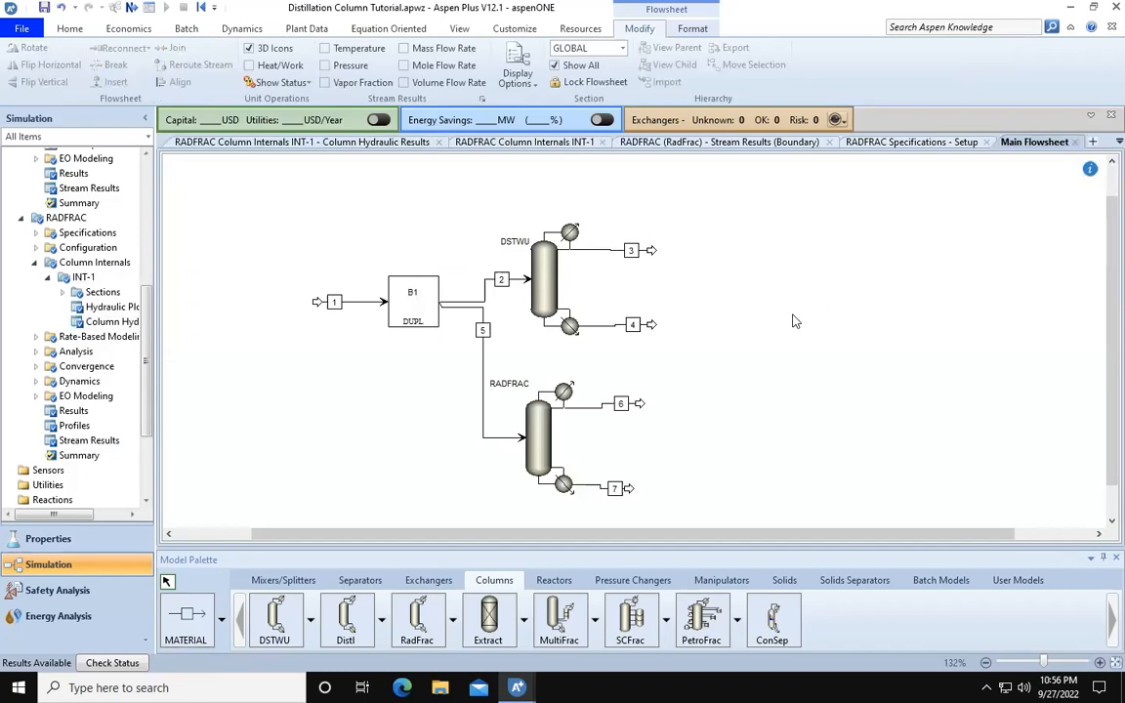
{"action": "right_click", "coordinate": [547, 430]}
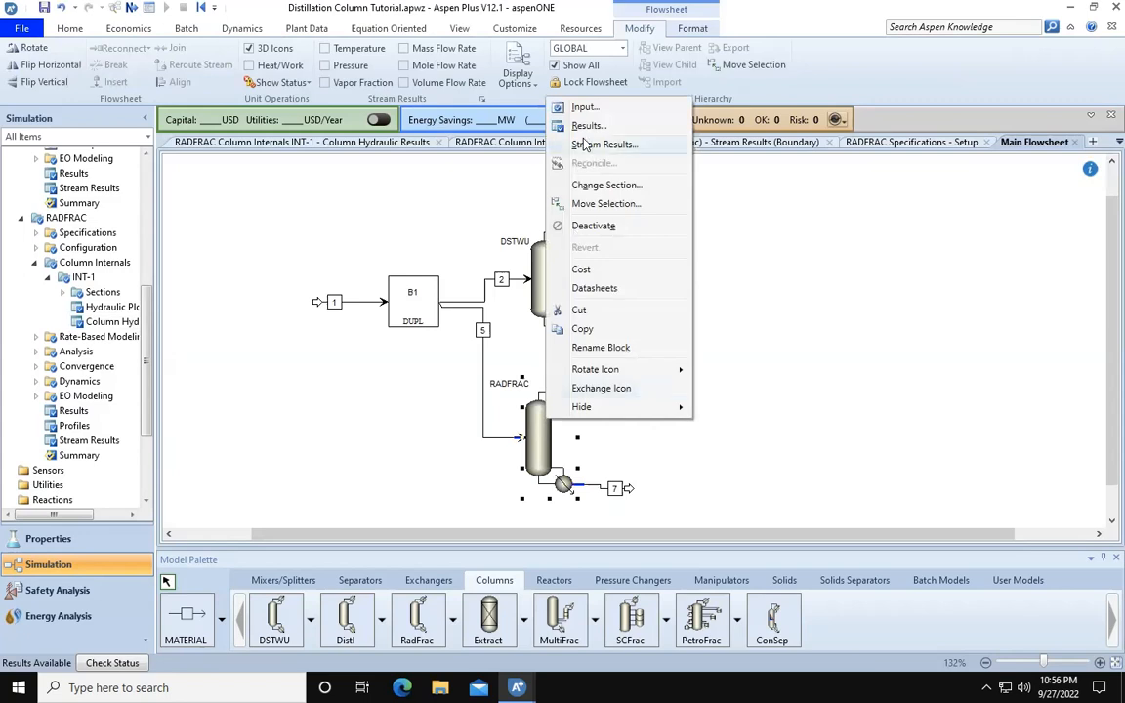
{"action": "left_click", "coordinate": [582, 127]}
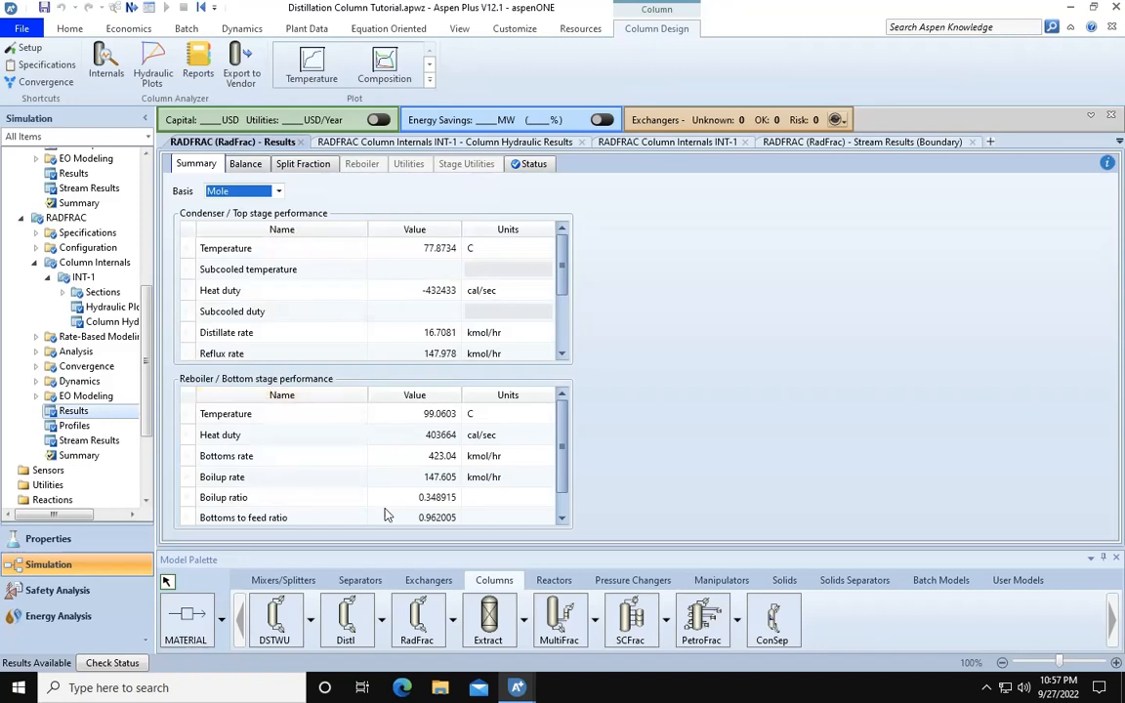
{"action": "scroll", "coordinate": [413, 269], "scroll_direction": "down", "scroll_amount": 2}
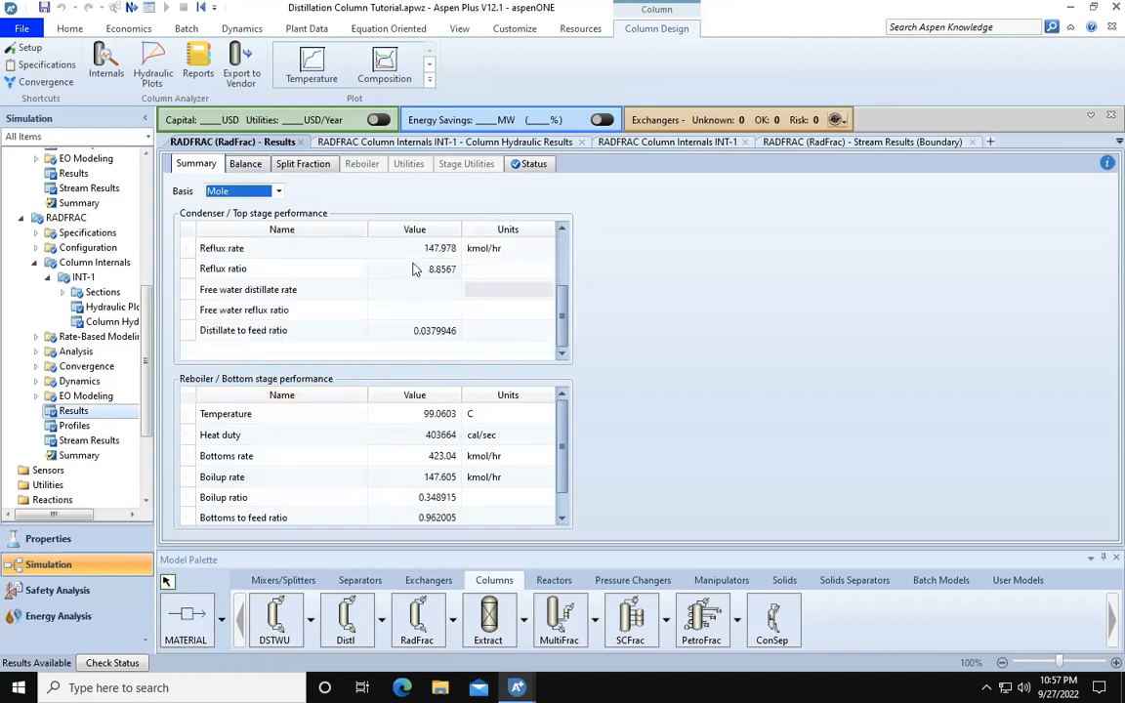
{"action": "scroll", "coordinate": [413, 268], "scroll_direction": "up", "scroll_amount": 2}
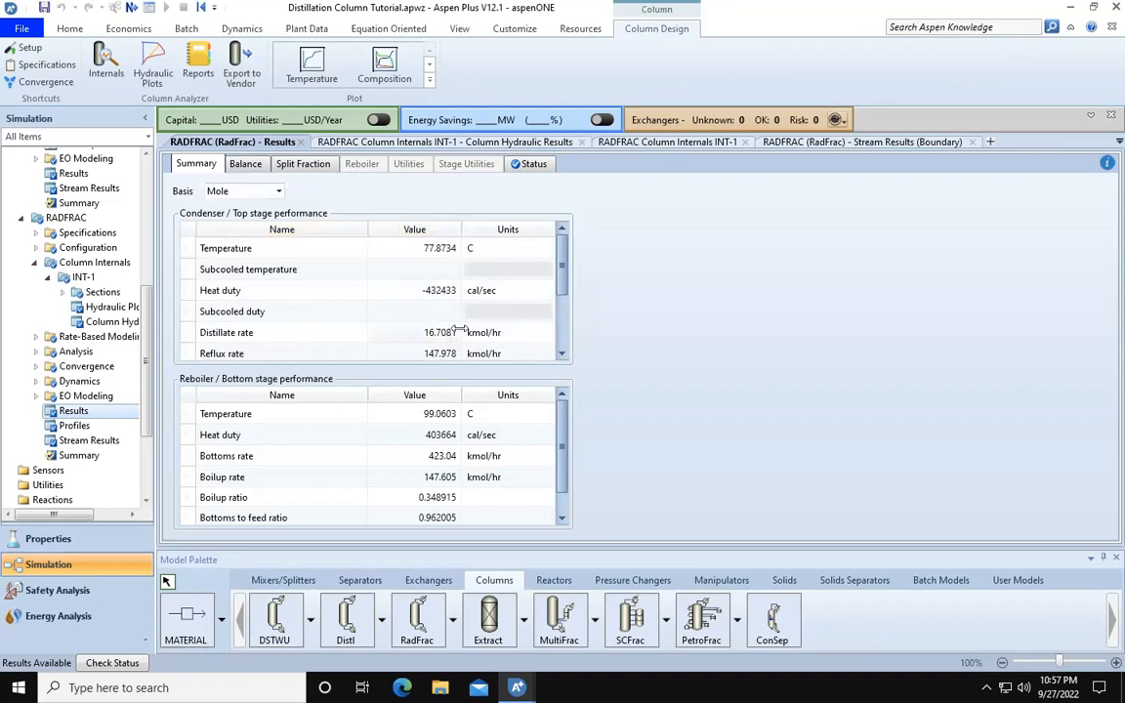
{"action": "scroll", "coordinate": [459, 330], "scroll_direction": "down", "scroll_amount": 2}
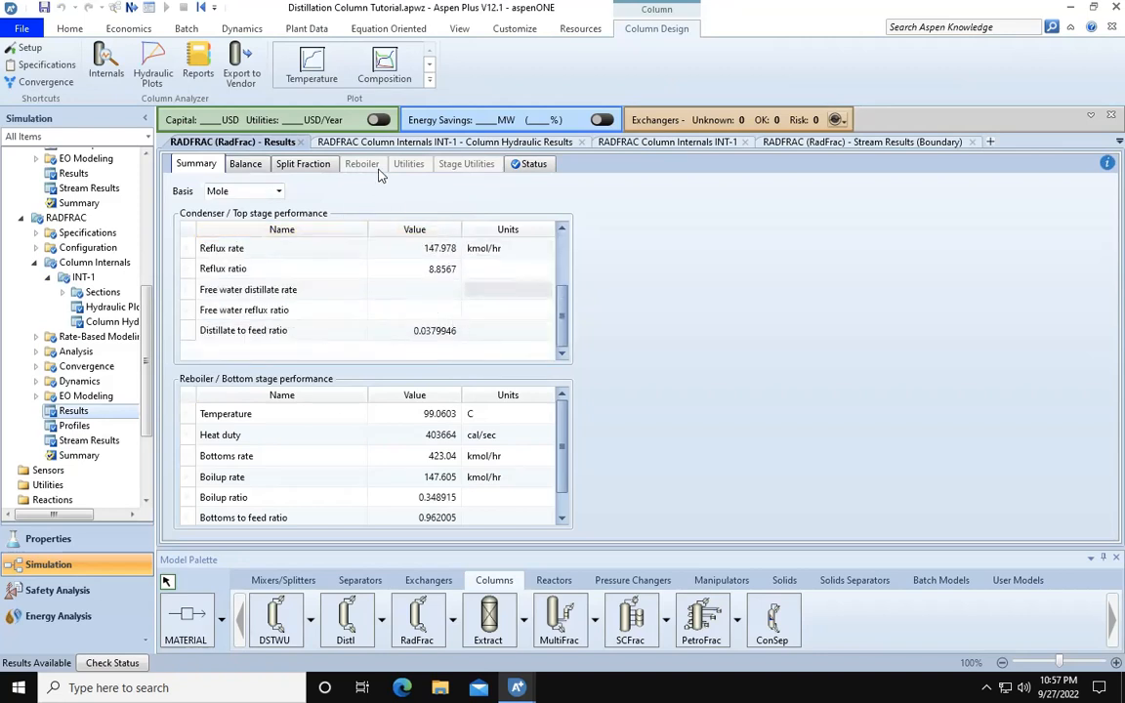
{"action": "left_click", "coordinate": [303, 141]}
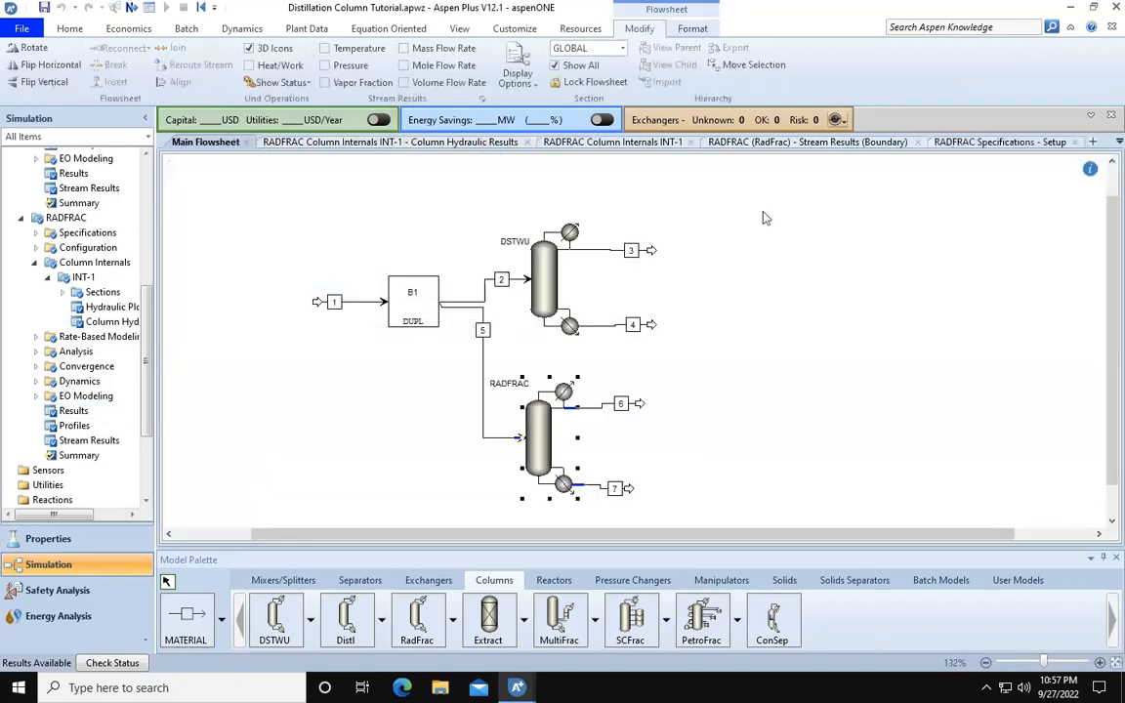
{"action": "left_click", "coordinate": [341, 207]}
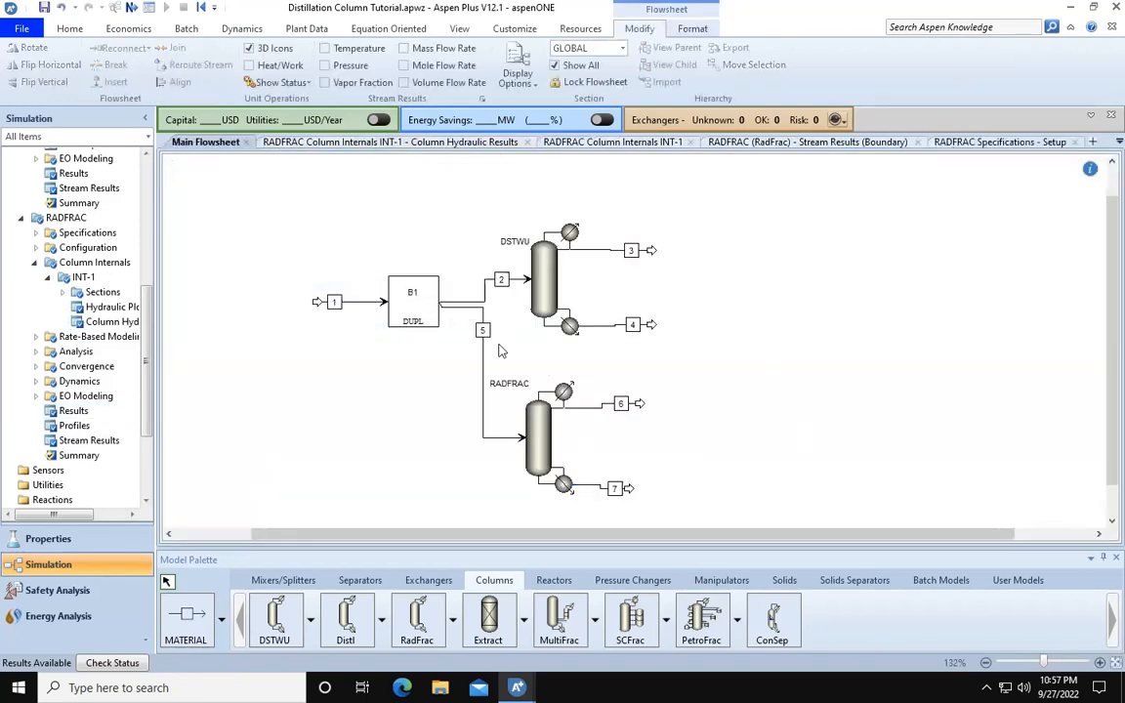